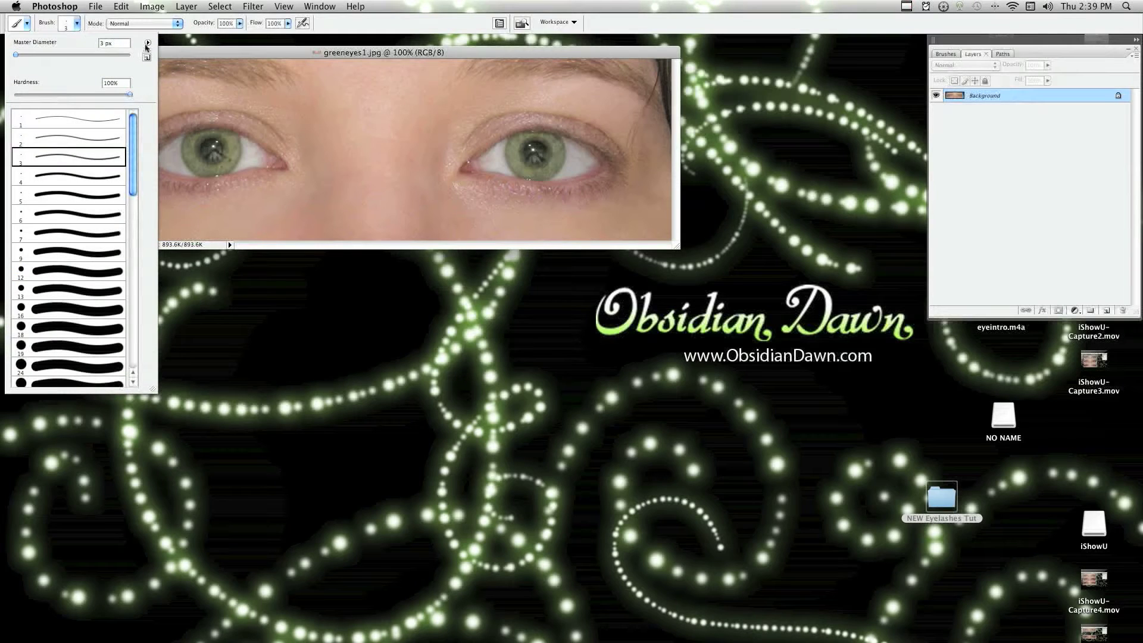
# - Append the SS-eyelashes brush set to the existing brush list
pyautogui.click(147, 43)
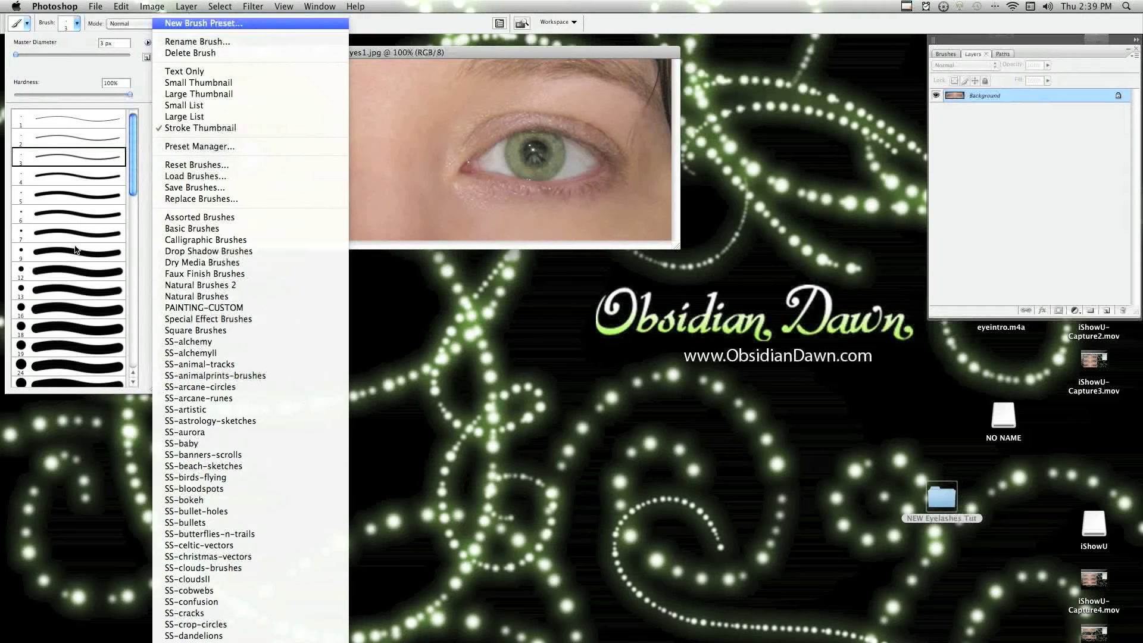
pyautogui.scroll(-10, 225, 436)
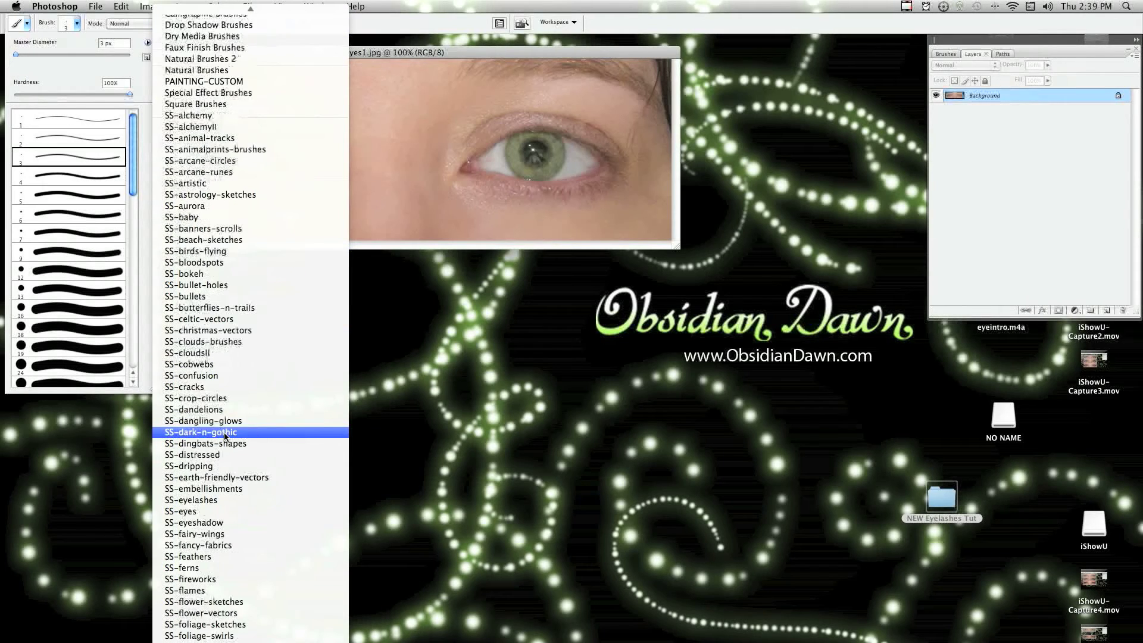
pyautogui.scroll(-3, 225, 437)
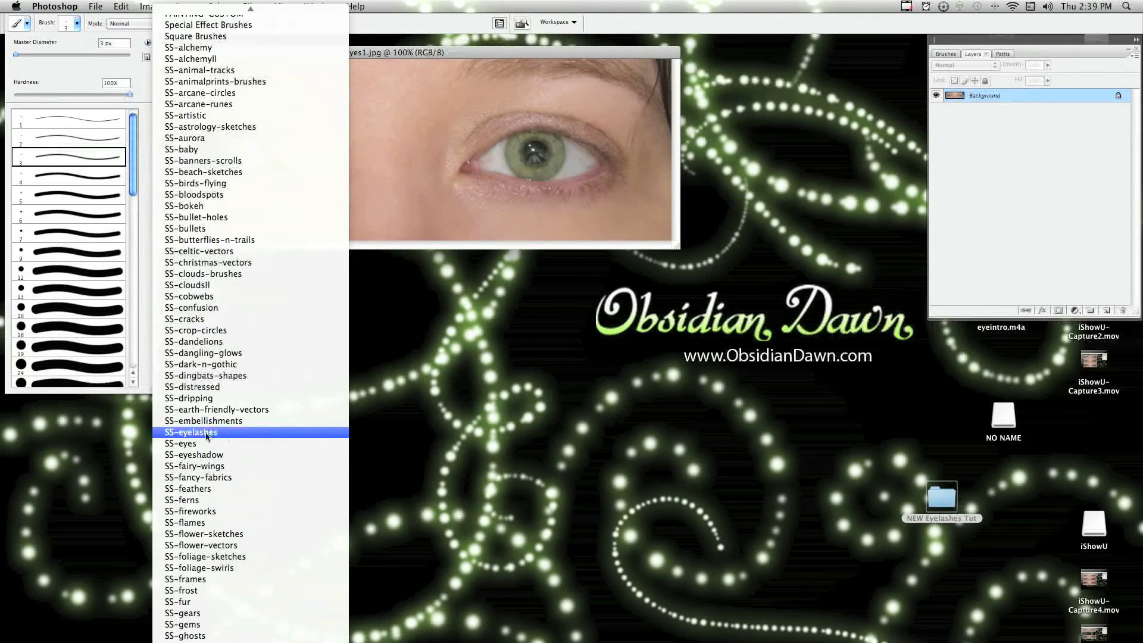
pyautogui.click(206, 433)
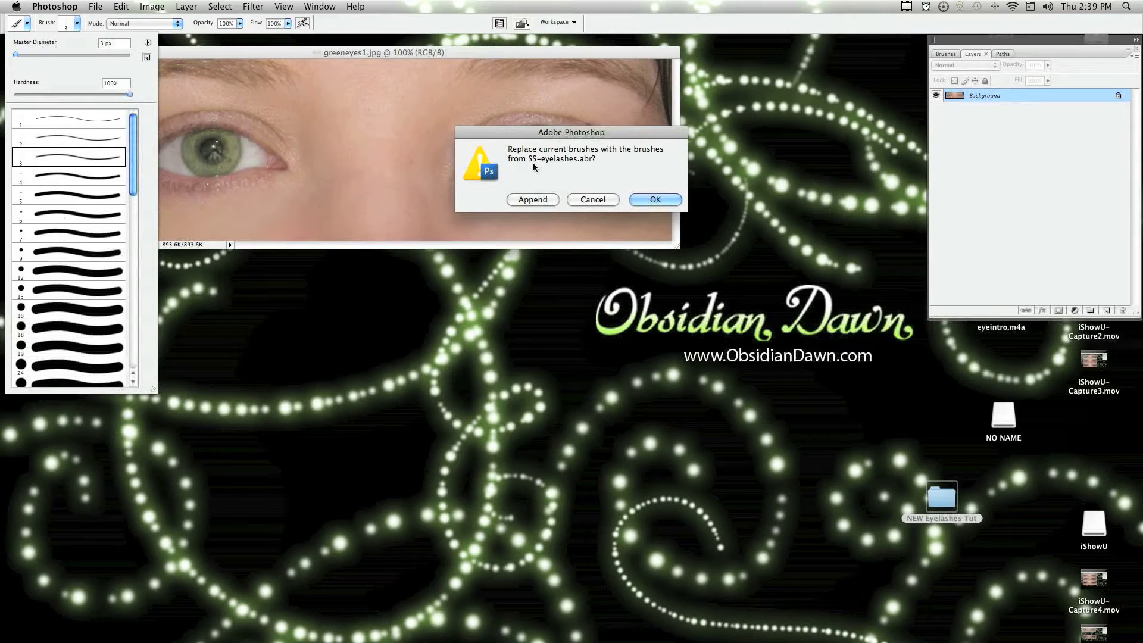
pyautogui.click(529, 200)
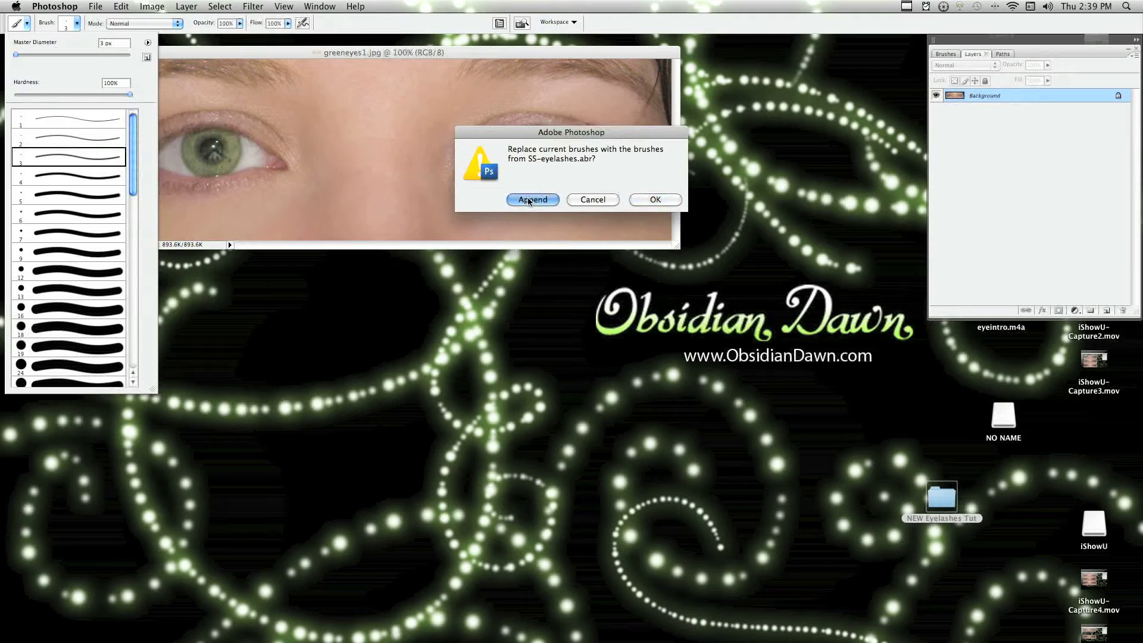
pyautogui.moveTo(134, 136)
pyautogui.mouseDown()
pyautogui.moveTo(135, 280)
pyautogui.moveTo(136, 206)
pyautogui.mouseUp()
# - Append the SS-eyeshadow brush set to the brush list as well
pyautogui.click(148, 42)
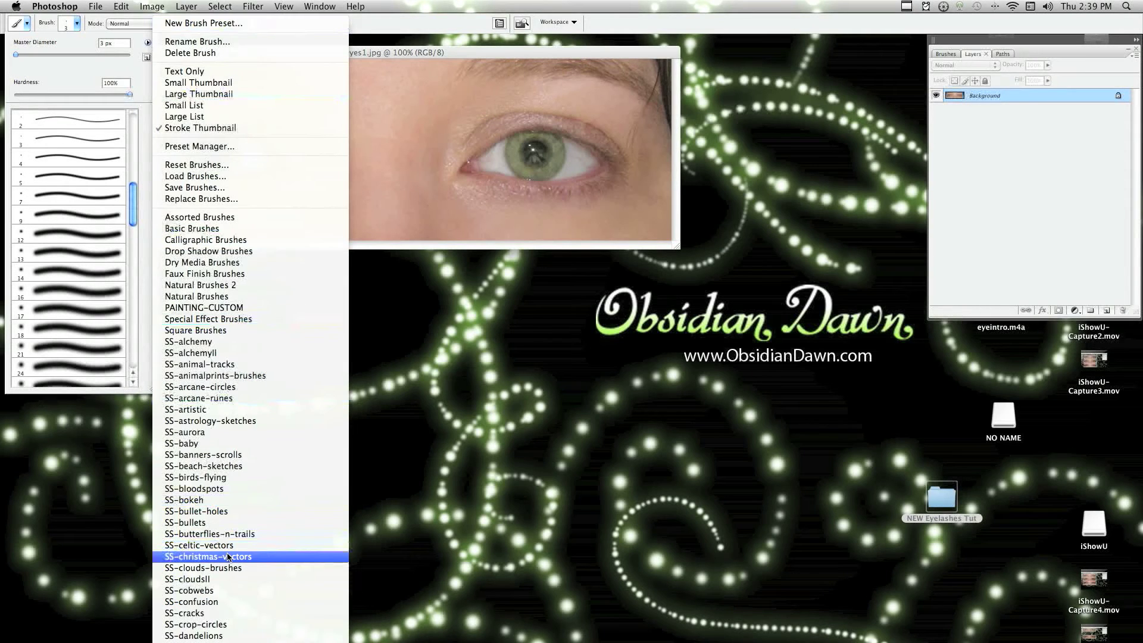
pyautogui.scroll(-10, 240, 560)
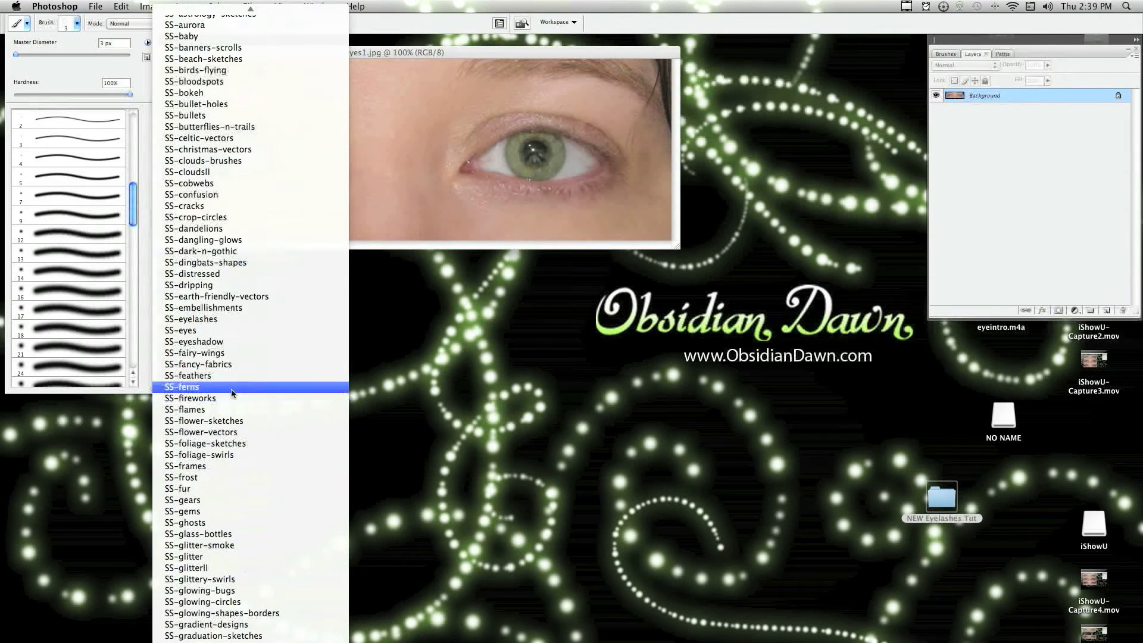
pyautogui.click(226, 342)
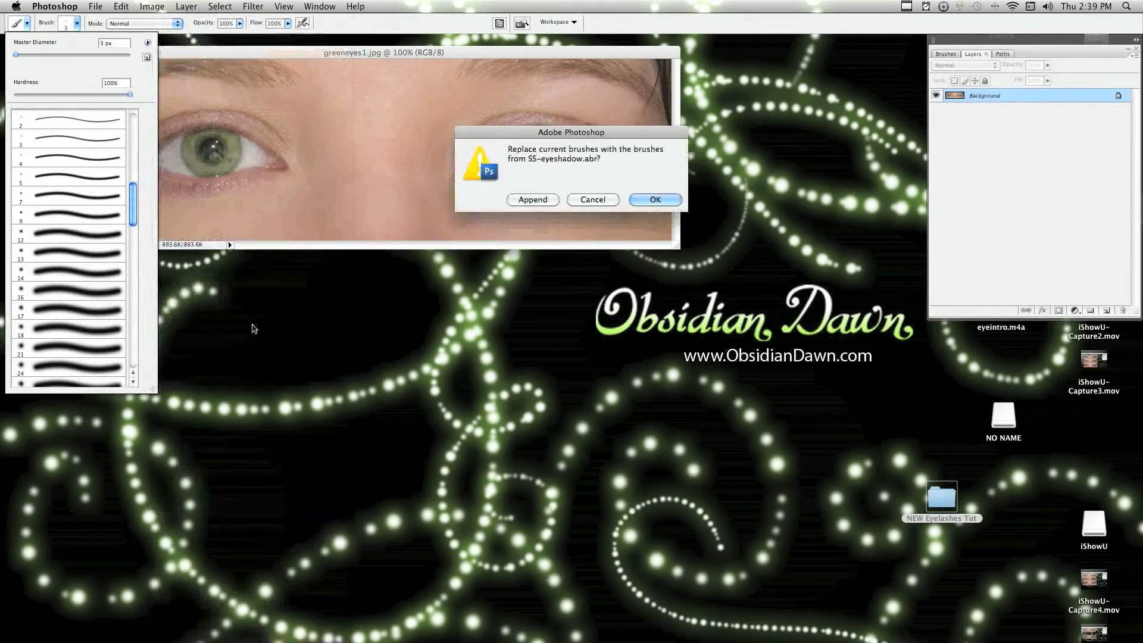
pyautogui.click(536, 203)
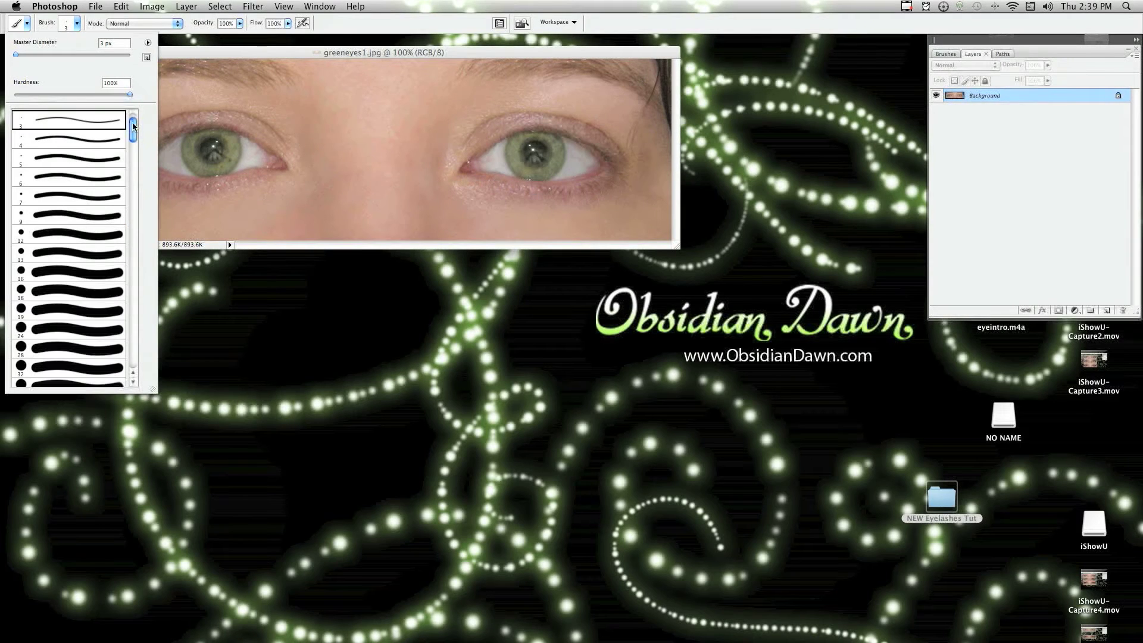
pyautogui.moveTo(133, 125)
pyautogui.mouseDown()
pyautogui.moveTo(136, 298)
pyautogui.moveTo(141, 233)
pyautogui.moveTo(139, 253)
pyautogui.mouseUp()
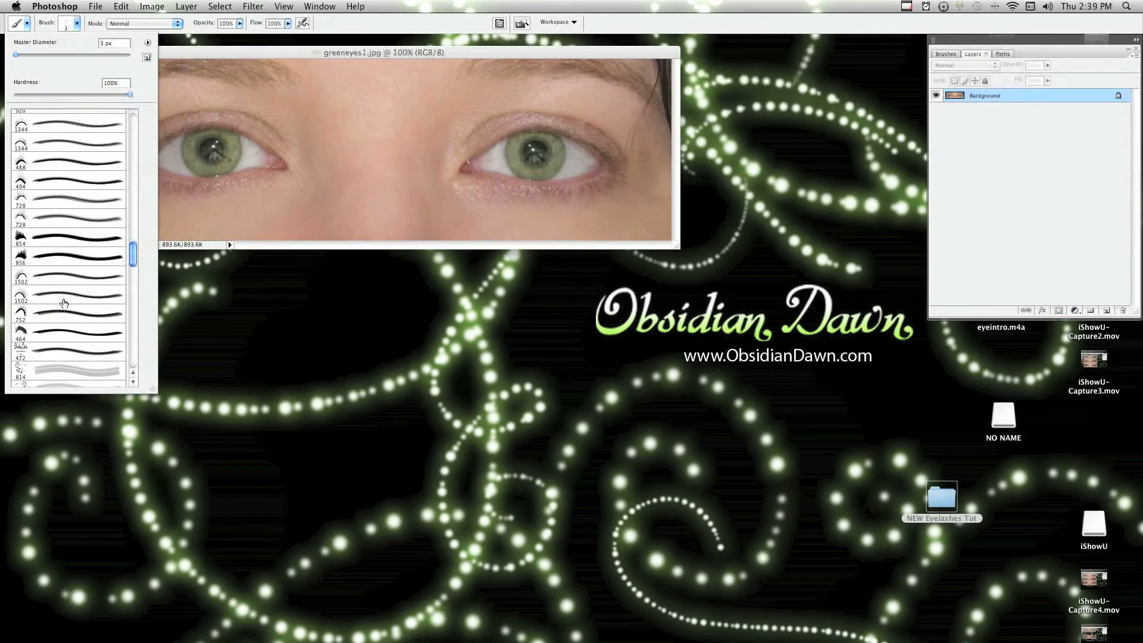
# - Set eyelash brush 1502 to 349 px, test-stamp it, and add a blank Layer 1
pyautogui.click(67, 296)
pyautogui.click(105, 55)
pyautogui.moveTo(105, 55); pyautogui.dragTo(105, 55)
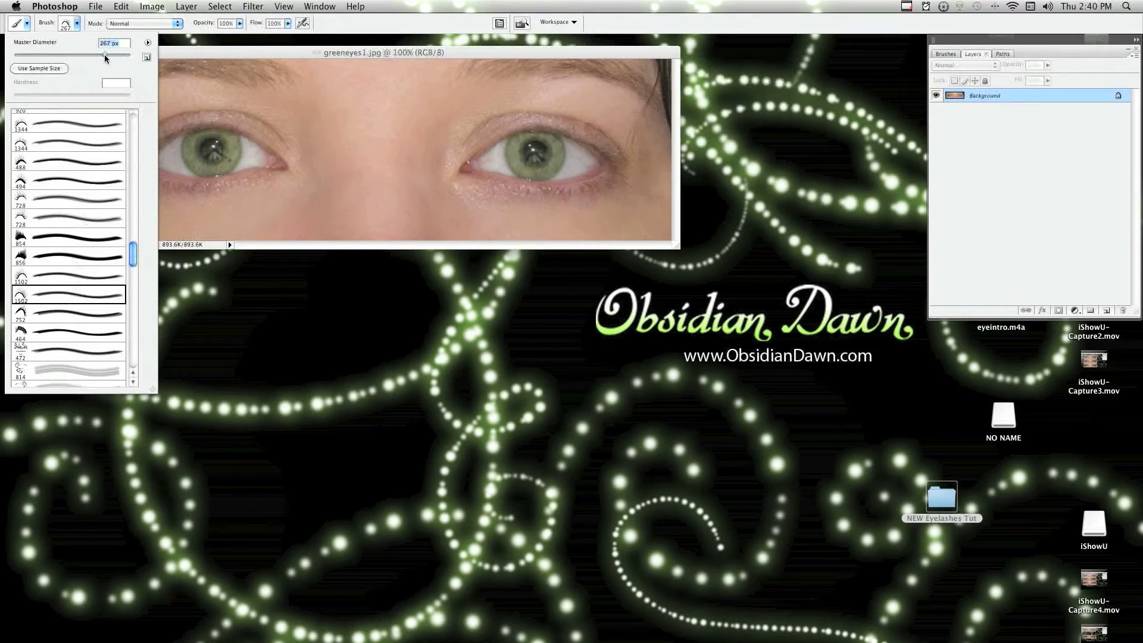
pyautogui.write('349')
pyautogui.press('Return')
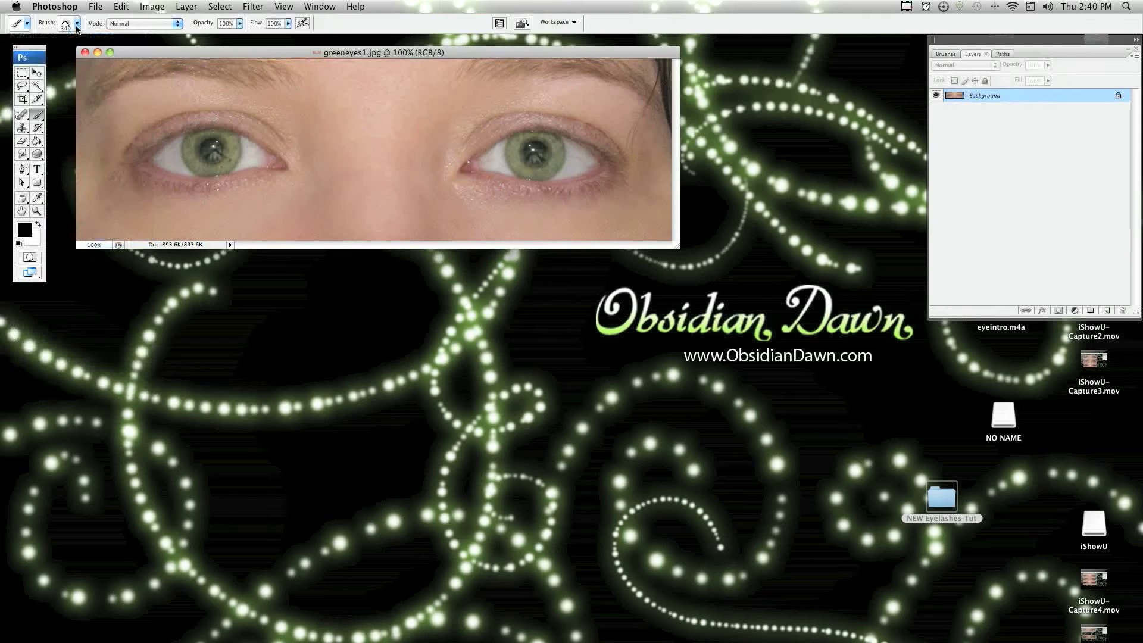
pyautogui.click(435, 201)
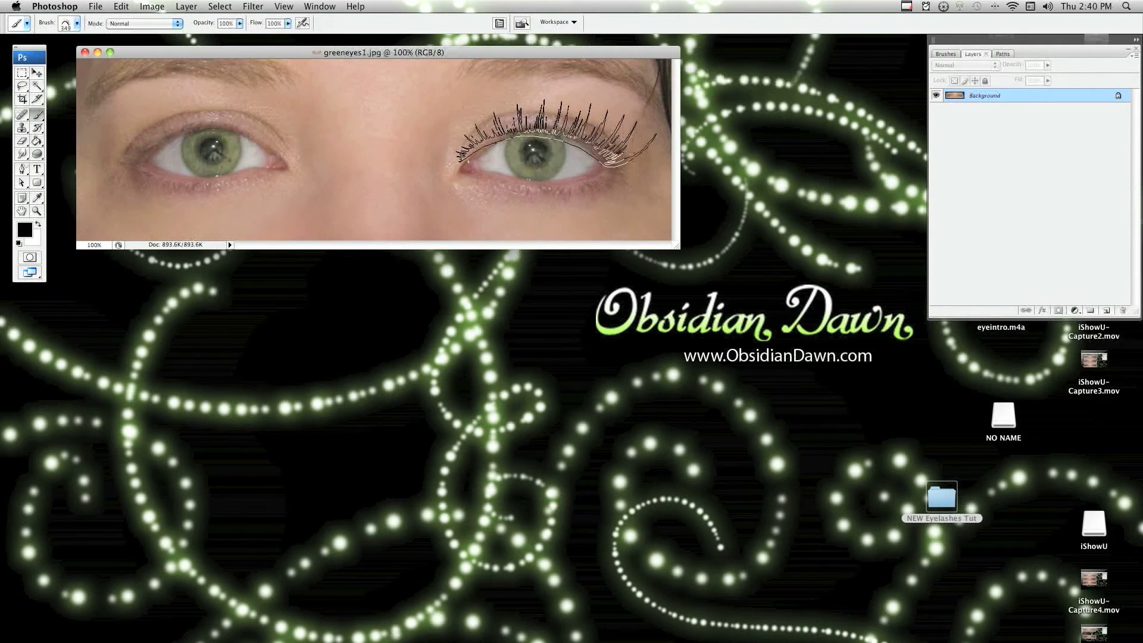
pyautogui.click(1106, 311)
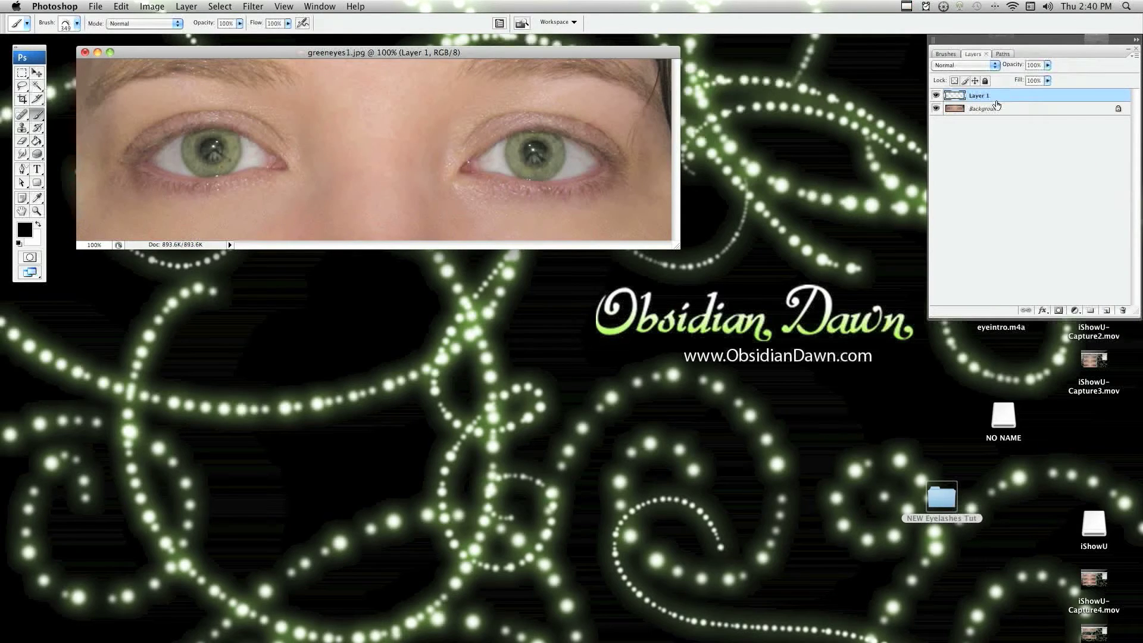
# - Set the foreground to dark grey #141414 and stamp lashes over the right eye
pyautogui.click(18, 227)
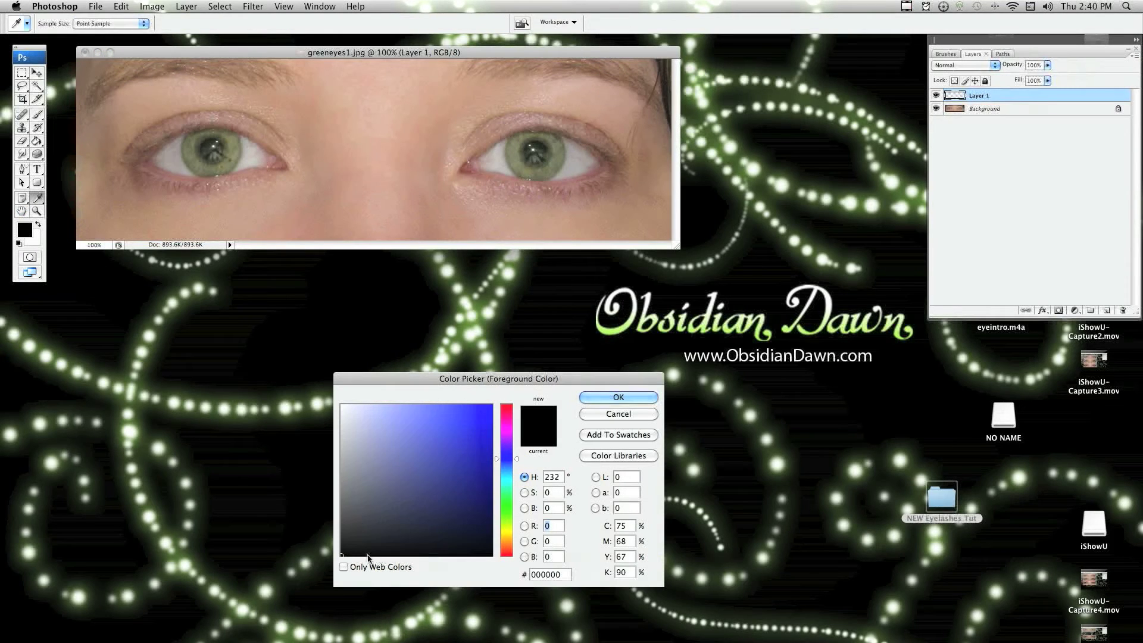
pyautogui.moveTo(343, 544); pyautogui.dragTo(342, 544)
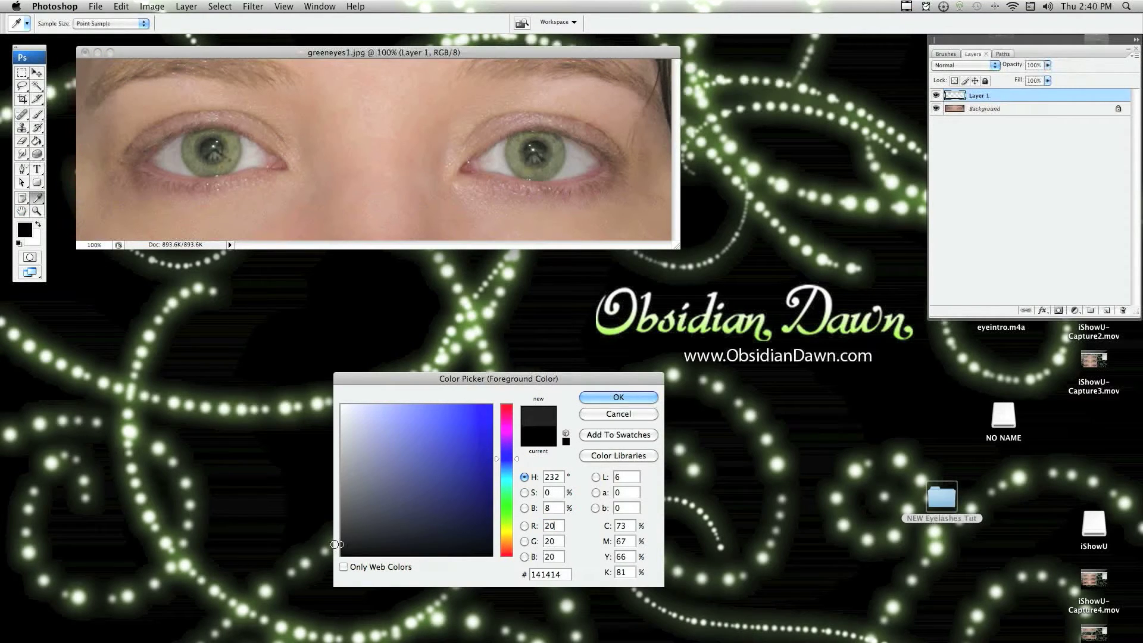
pyautogui.click(628, 395)
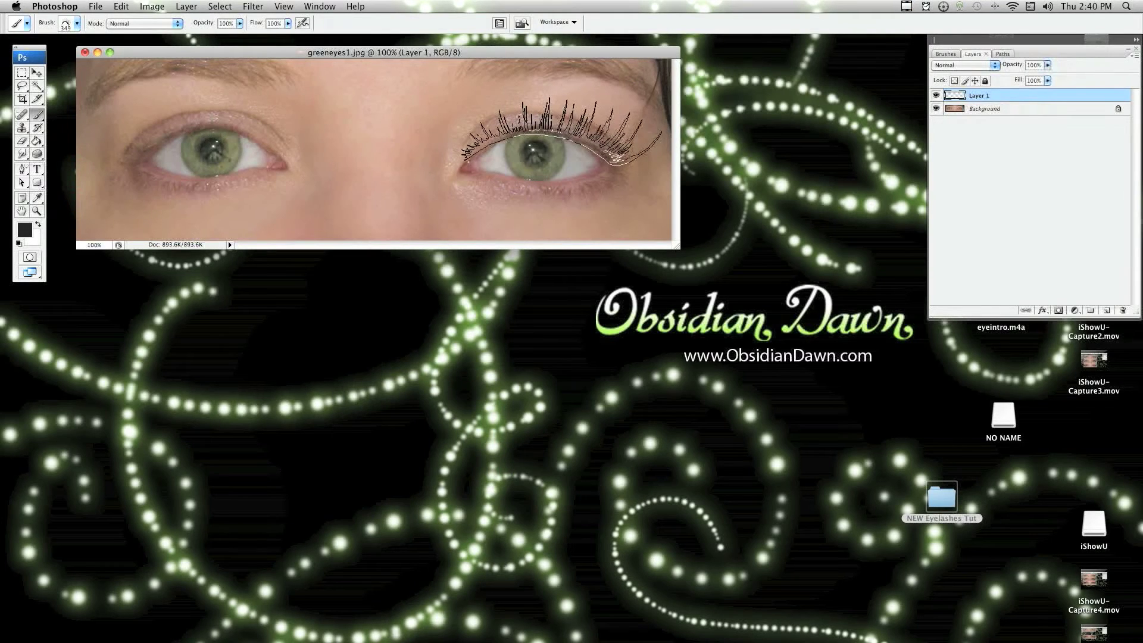
pyautogui.click(562, 133)
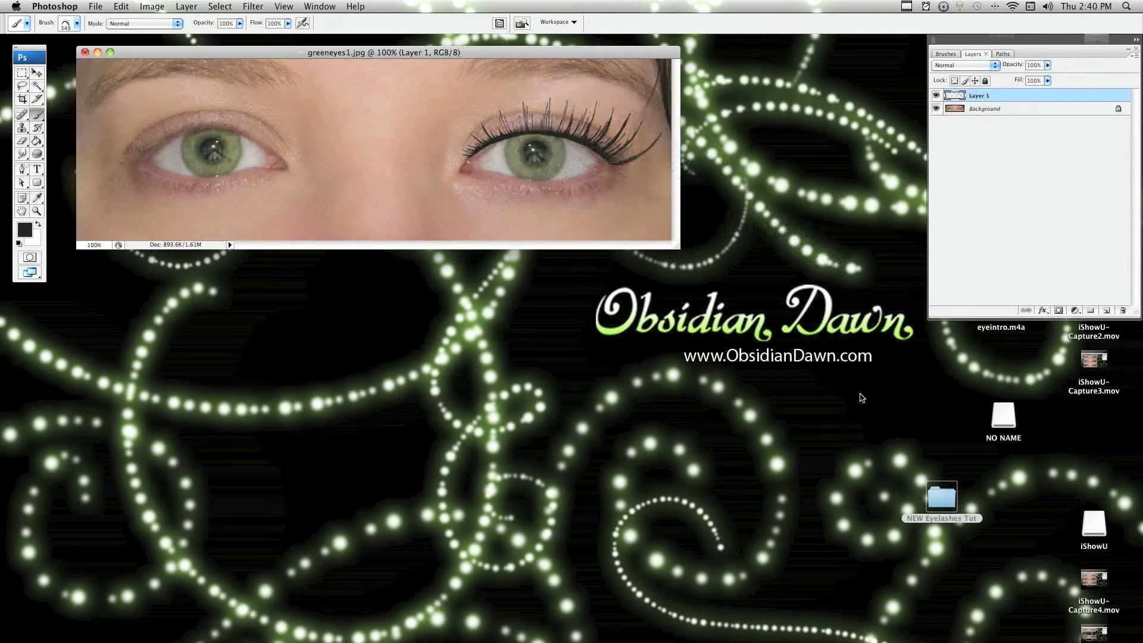
# - Narrow the right-eye lashes slightly from both sides with Free Transform
pyautogui.hotkey('ctrl', 'z')
pyautogui.hotkey('ctrl', 'z')
pyautogui.click(125, 4)
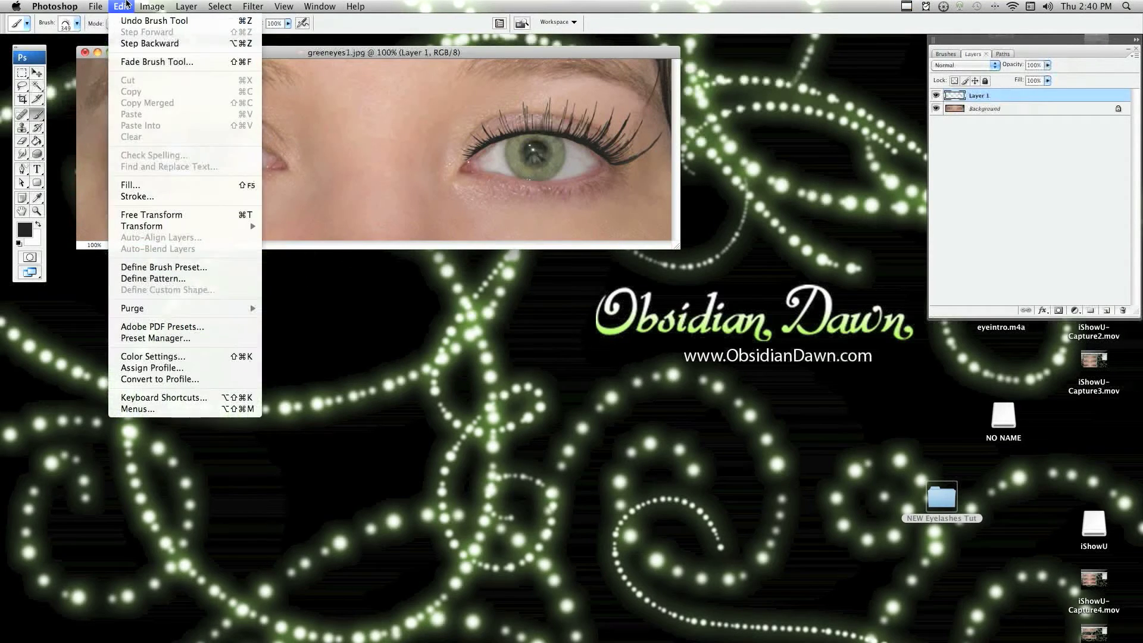
pyautogui.moveTo(141, 227)
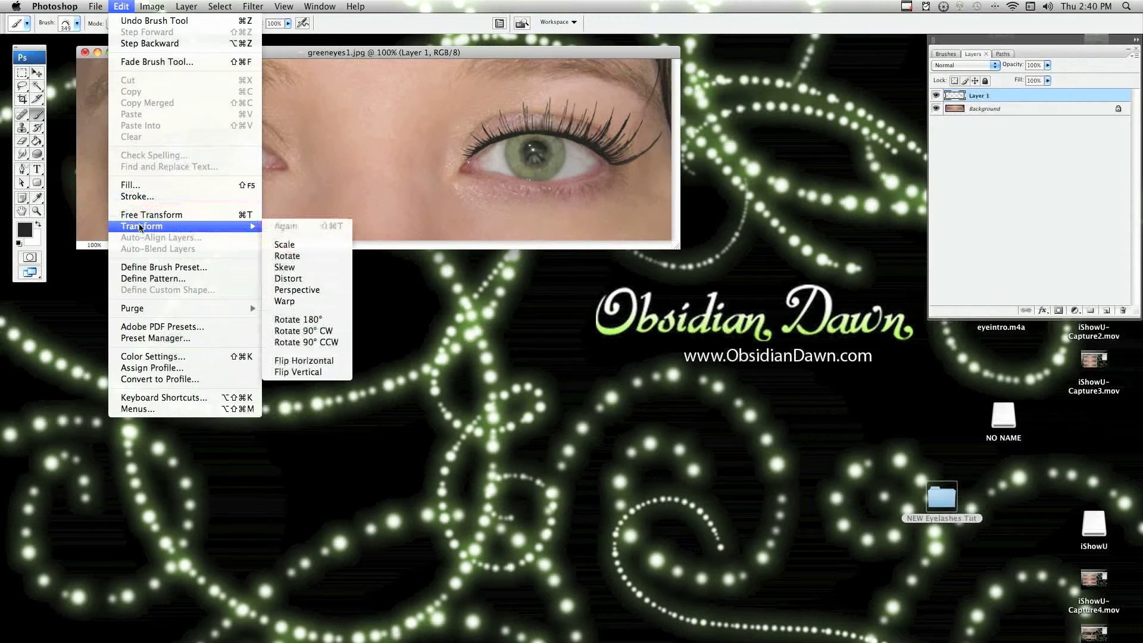
pyautogui.click(301, 245)
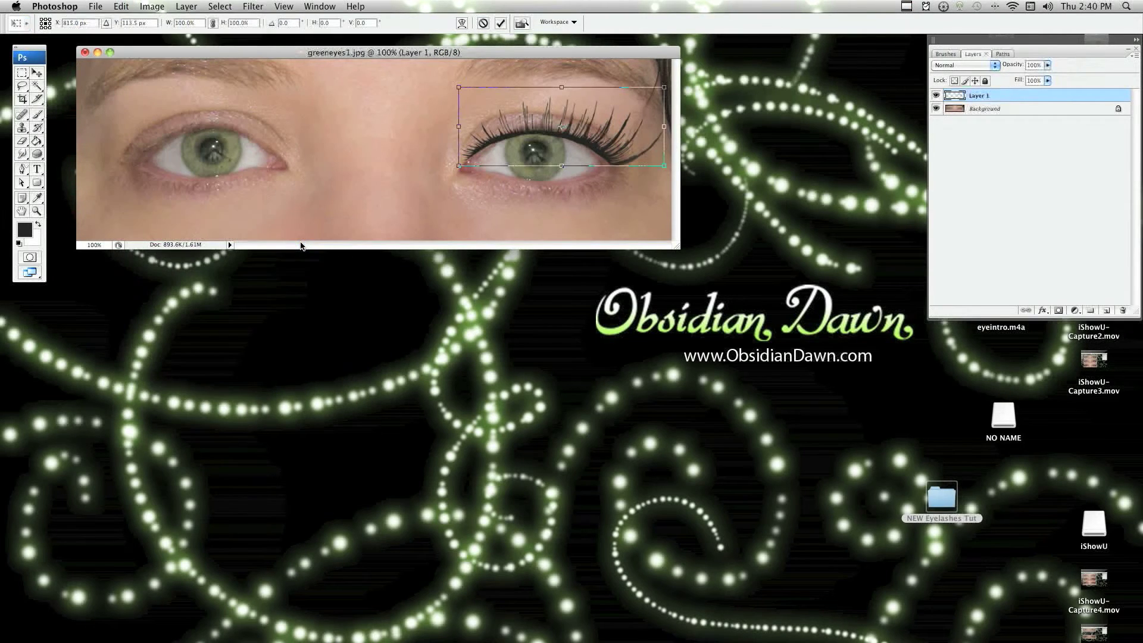
pyautogui.click(482, 24)
pyautogui.press('b')
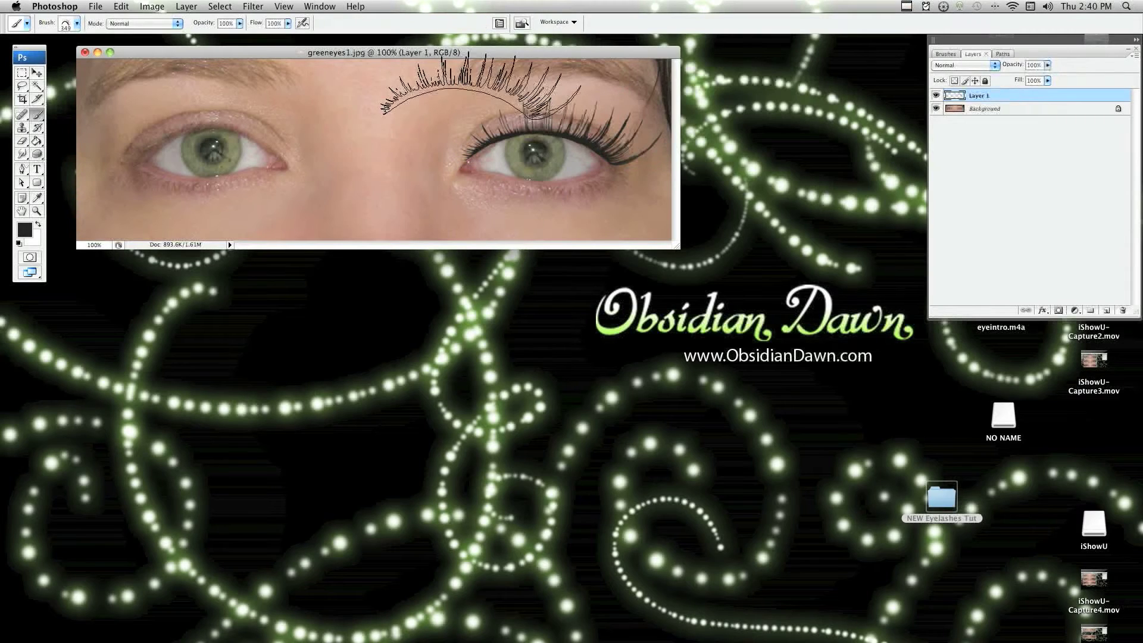
pyautogui.press('super+t')
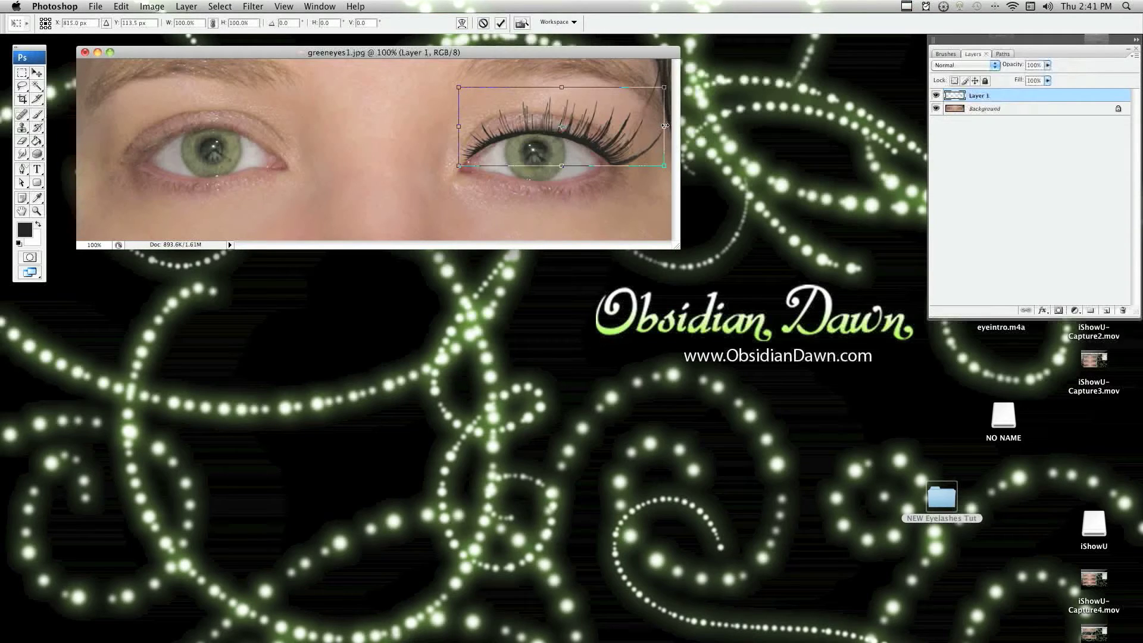
pyautogui.moveTo(664, 126); pyautogui.dragTo(659, 126)
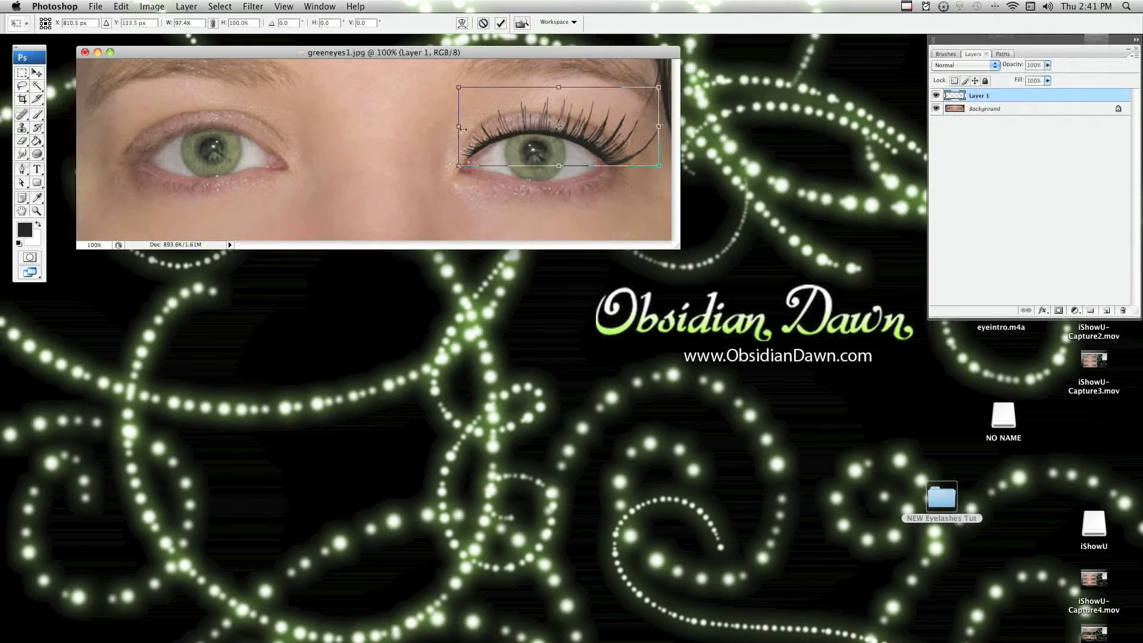
pyautogui.moveTo(462, 127); pyautogui.dragTo(466, 127)
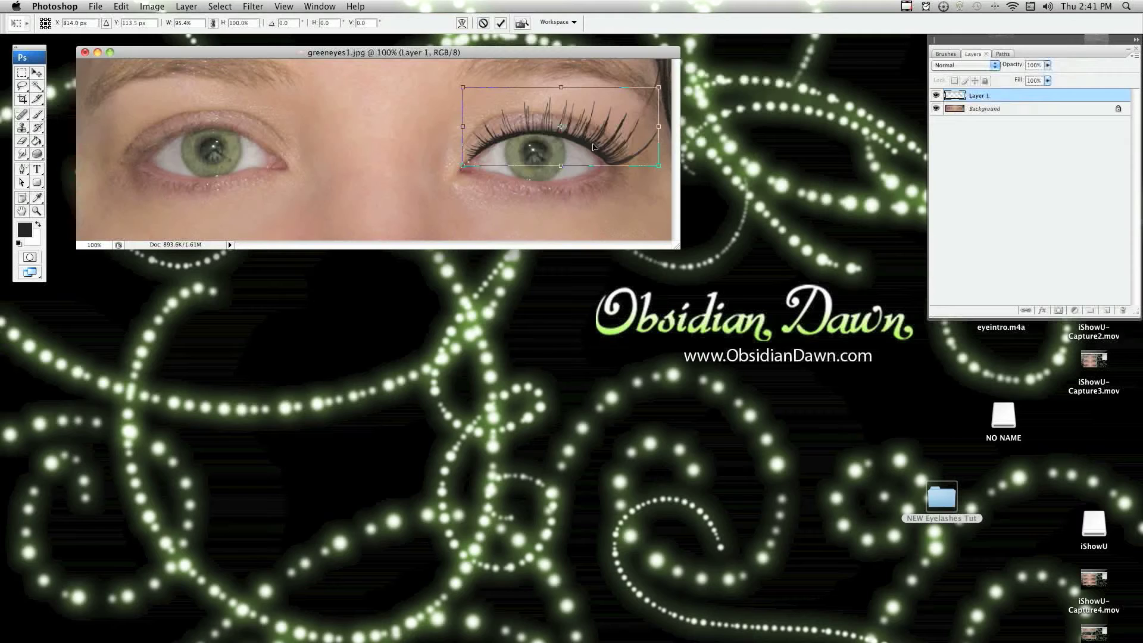
# - Warp the lashes to curve along the right upper eyelid and commit
pyautogui.rightClick(526, 153)
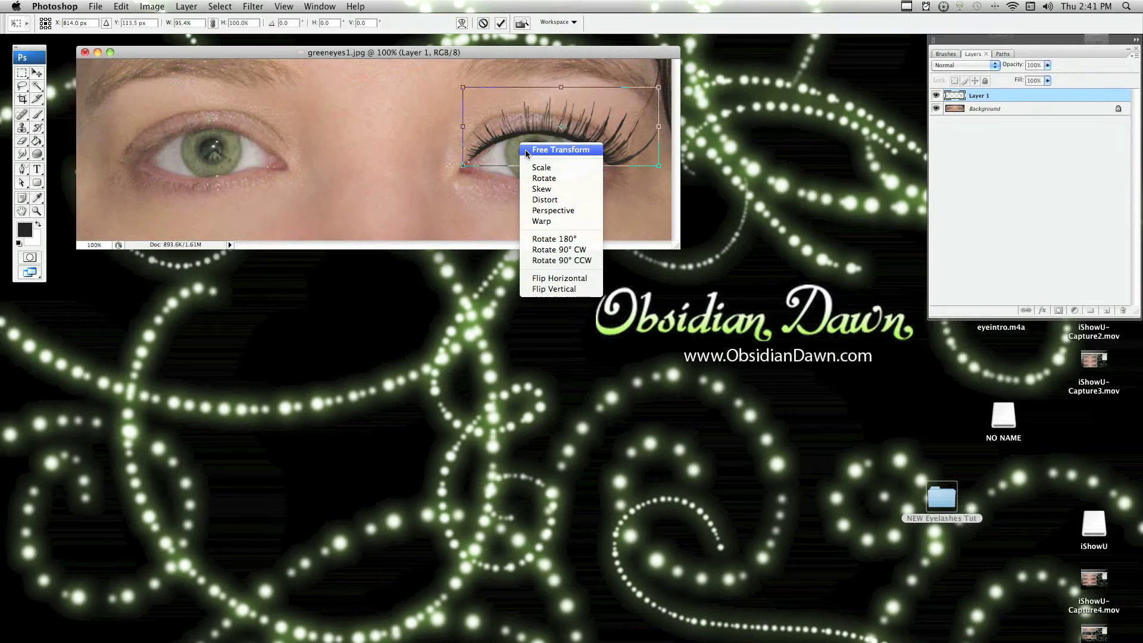
pyautogui.click(562, 221)
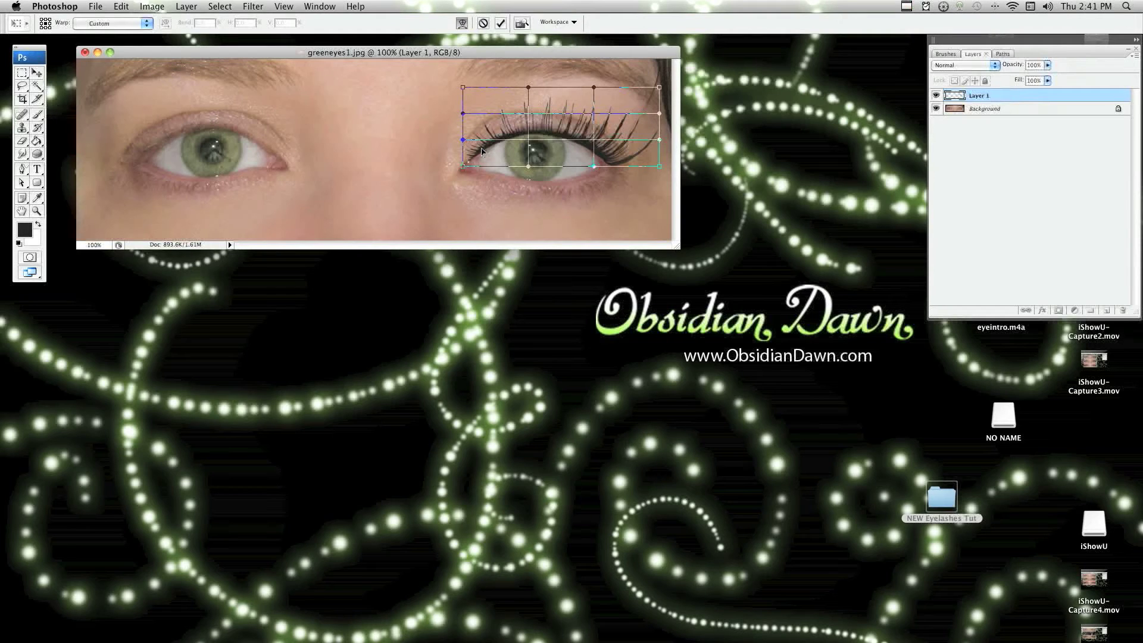
pyautogui.moveTo(483, 153); pyautogui.dragTo(485, 153)
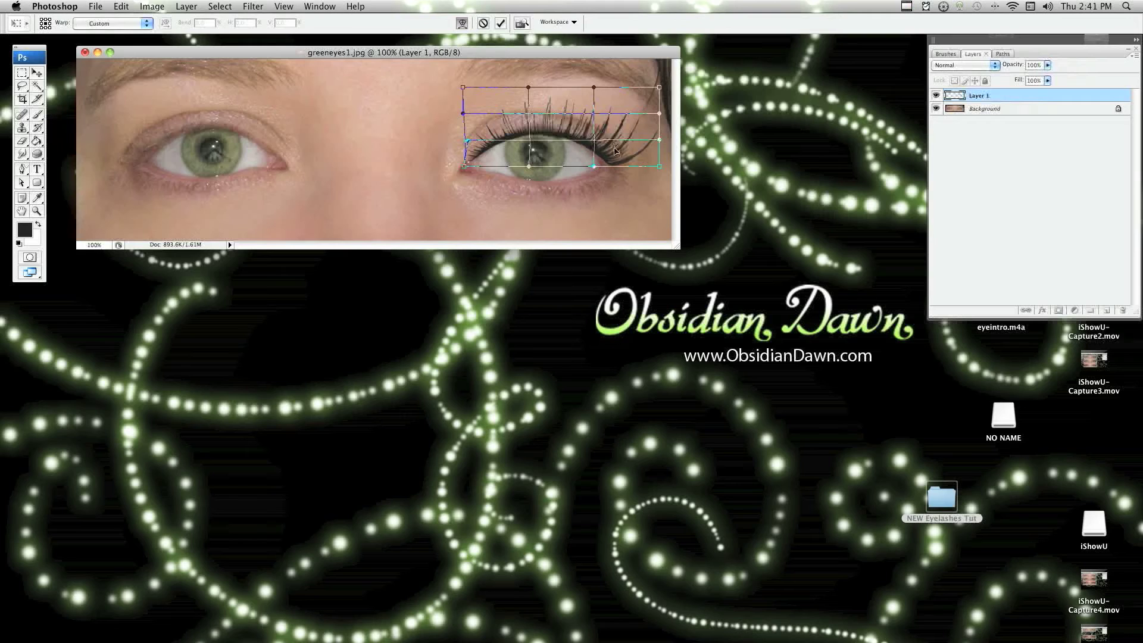
pyautogui.moveTo(612, 158); pyautogui.dragTo(610, 159)
pyautogui.moveTo(542, 136); pyautogui.dragTo(545, 133)
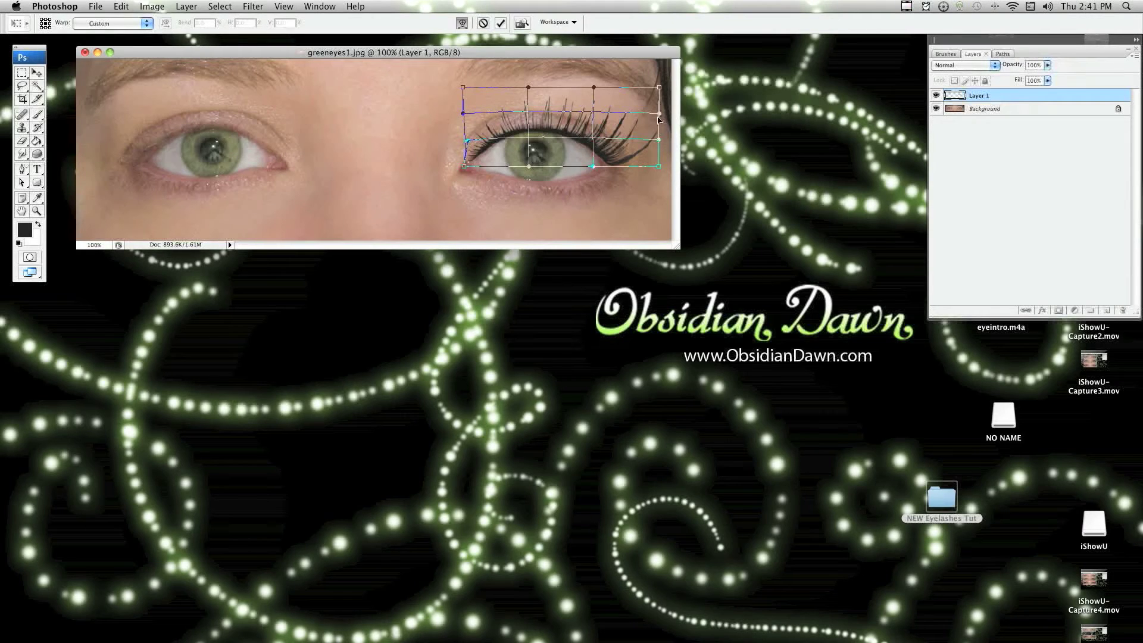
pyautogui.moveTo(659, 113); pyautogui.dragTo(653, 136)
pyautogui.moveTo(659, 88); pyautogui.dragTo(639, 124)
pyautogui.click(502, 24)
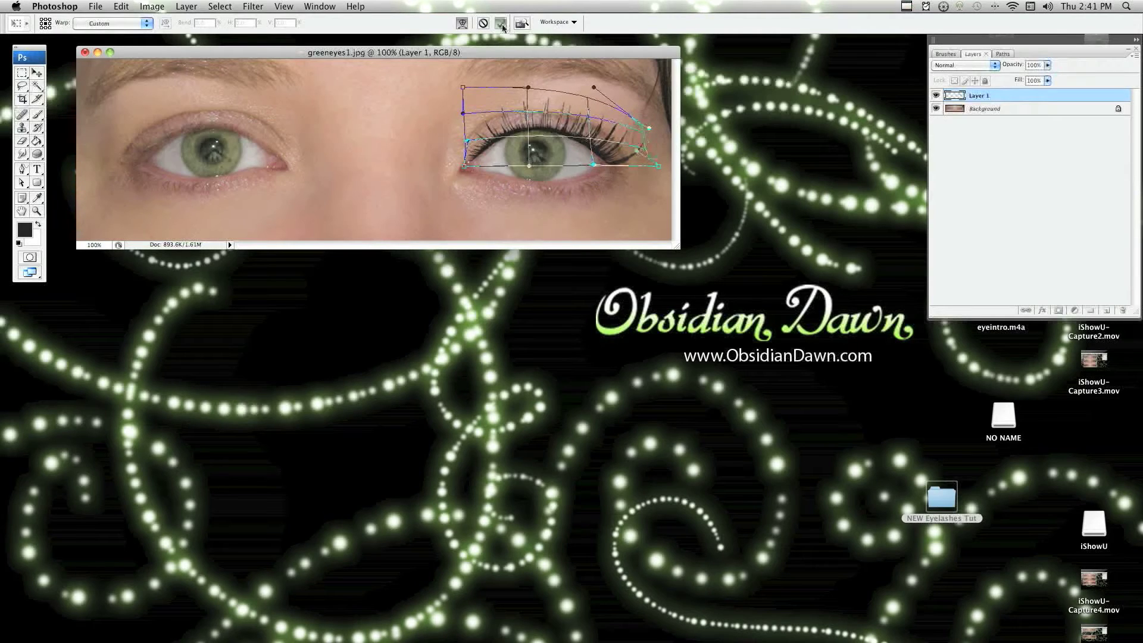
pyautogui.press('b')
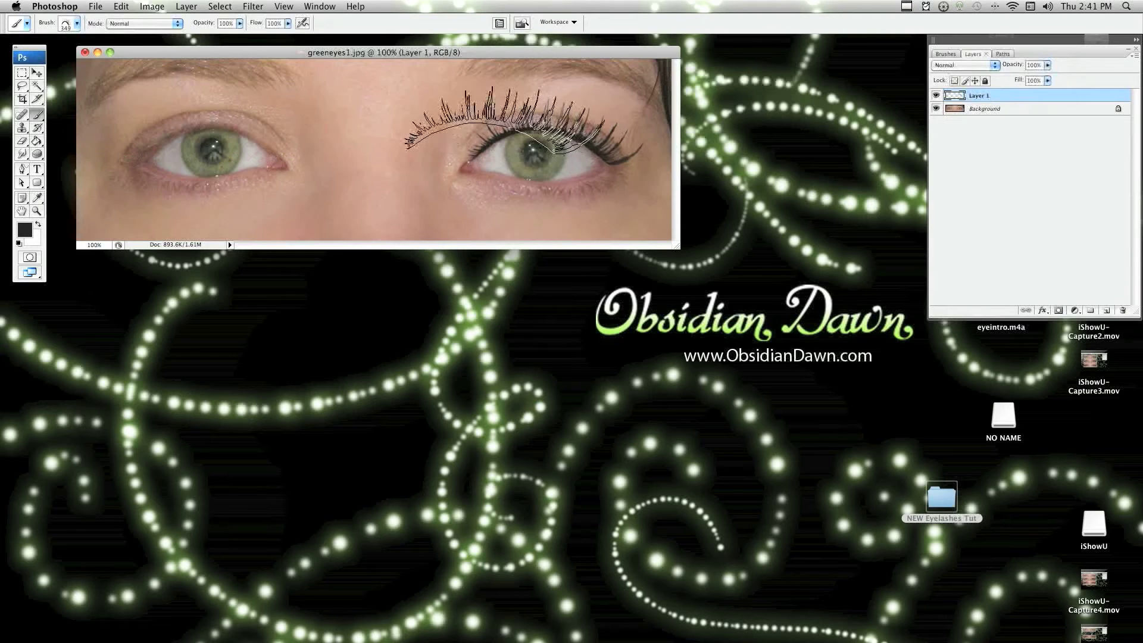
# - Duplicate the eyelash Layer 1 as 'Layer 1 copy'
pyautogui.click(77, 24)
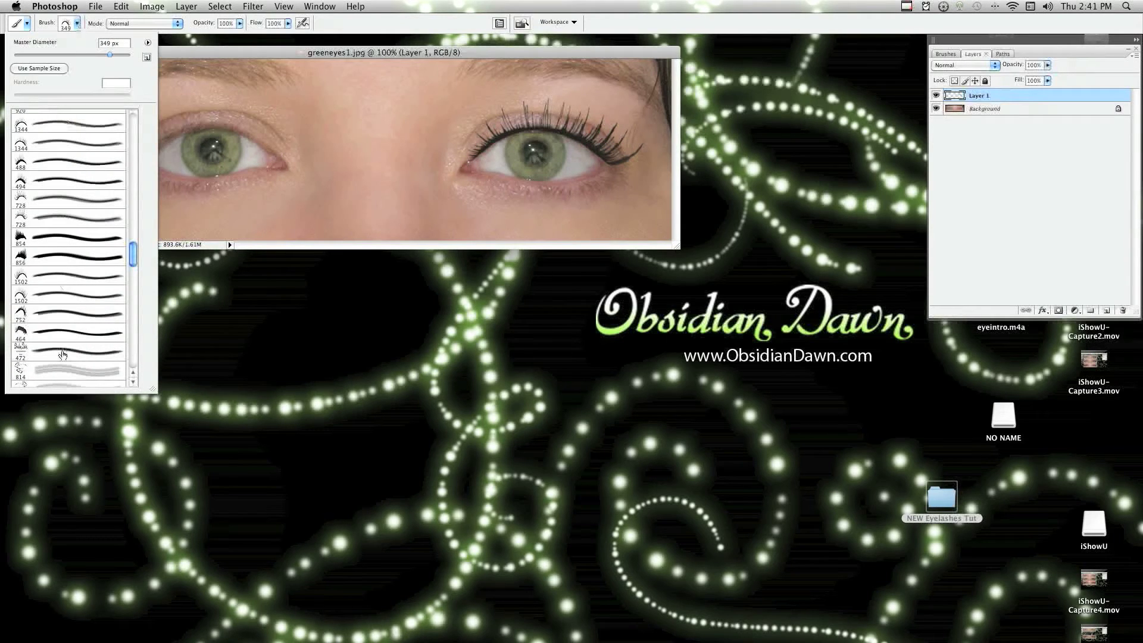
pyautogui.click(77, 24)
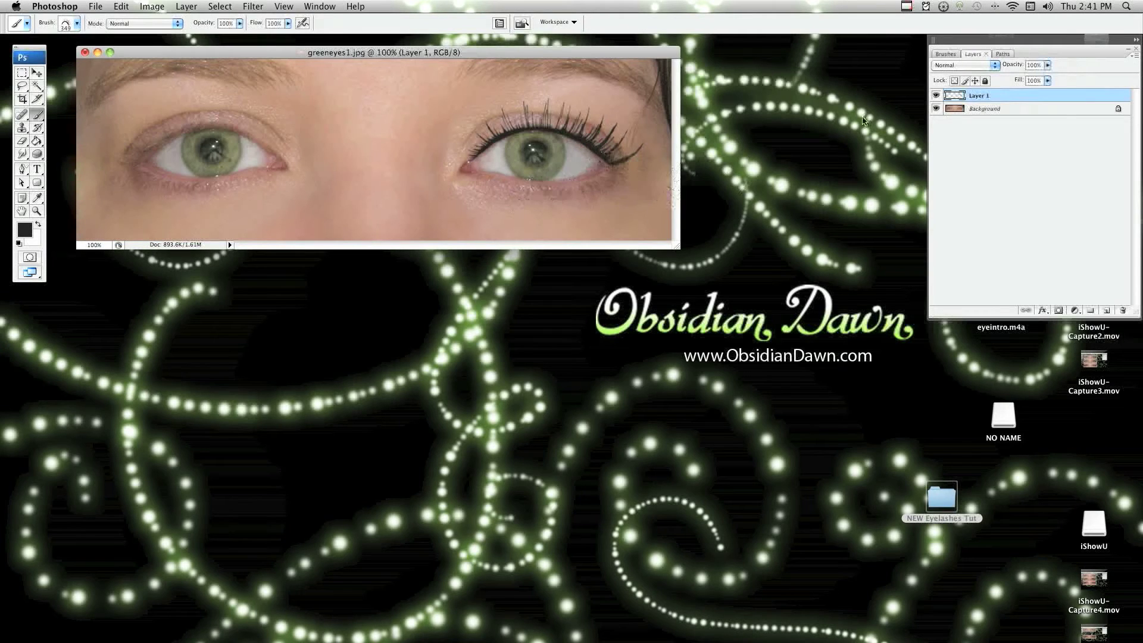
pyautogui.rightClick(1019, 100)
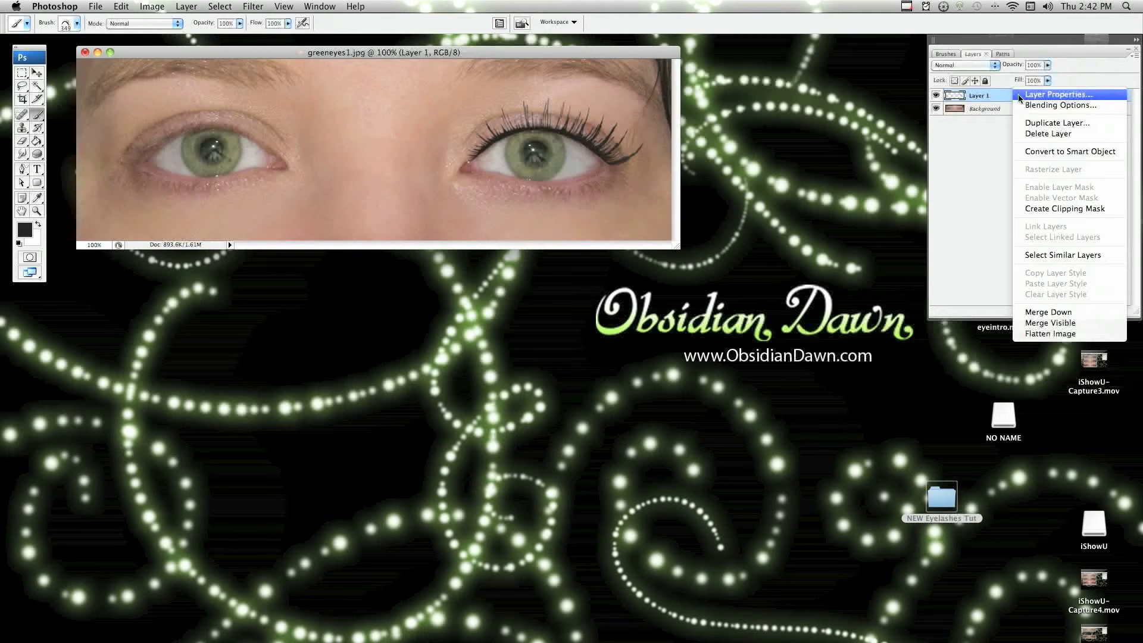
pyautogui.click(1093, 124)
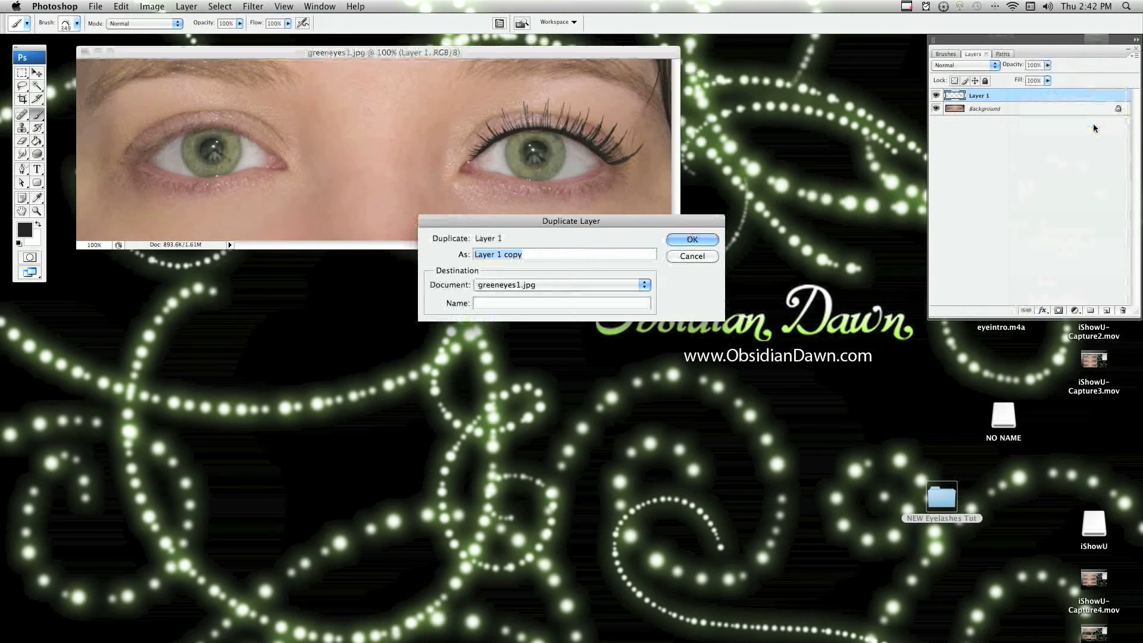
pyautogui.click(694, 240)
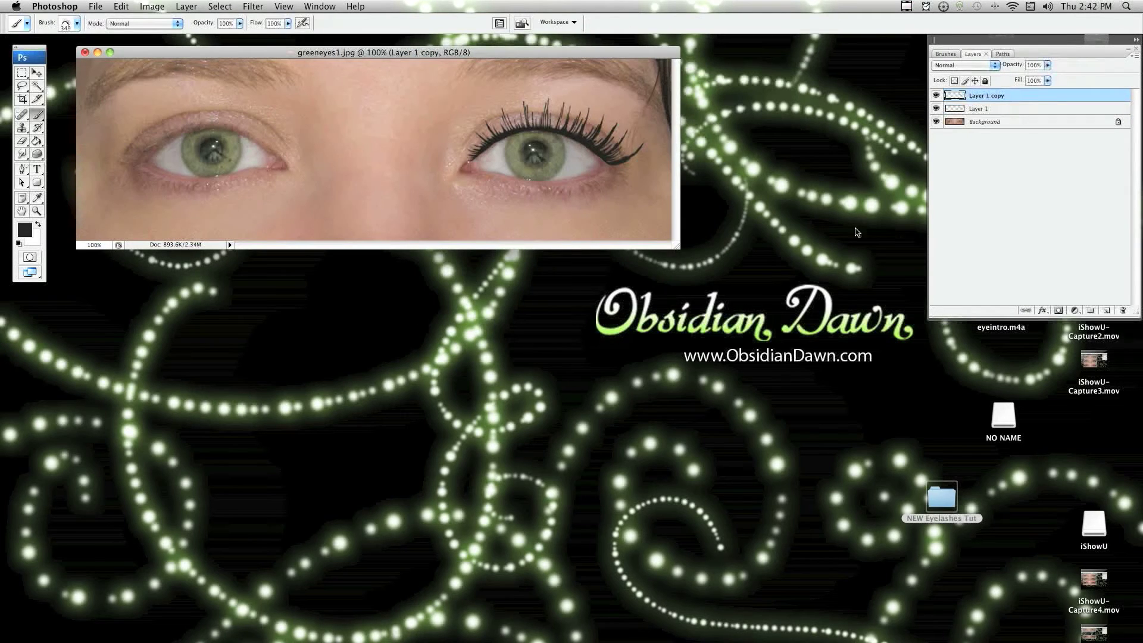
# - Flip the copied lashes horizontally and move them onto the left eye
pyautogui.moveTo(855, 234); pyautogui.dragTo(872, 280)
pyautogui.press('Escape')
pyautogui.press('super+t')
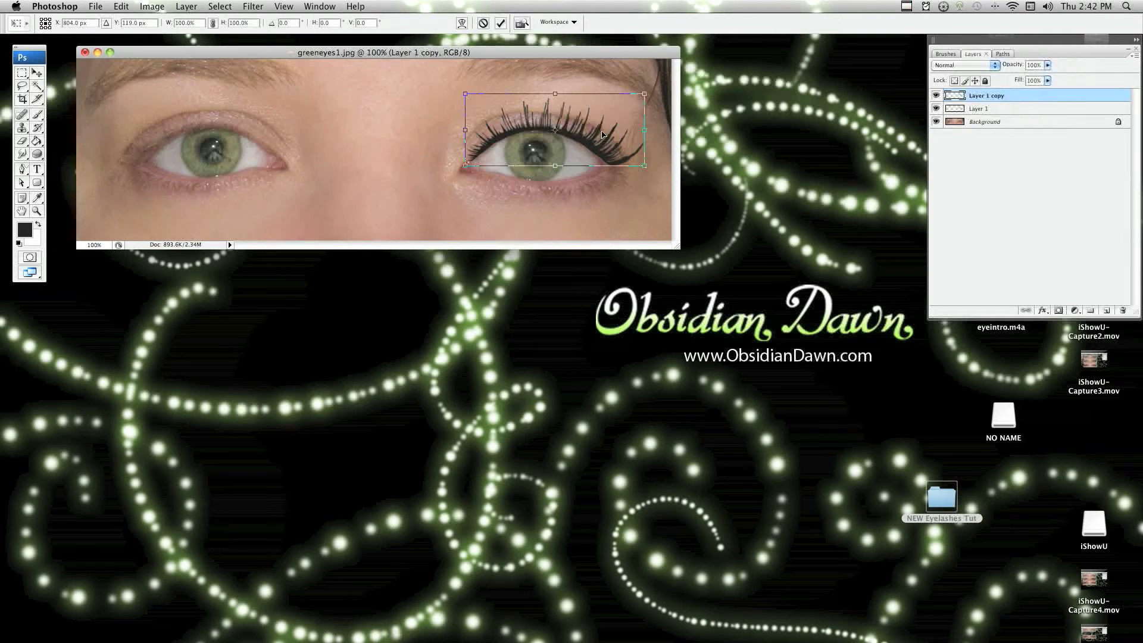
pyautogui.rightClick(534, 153)
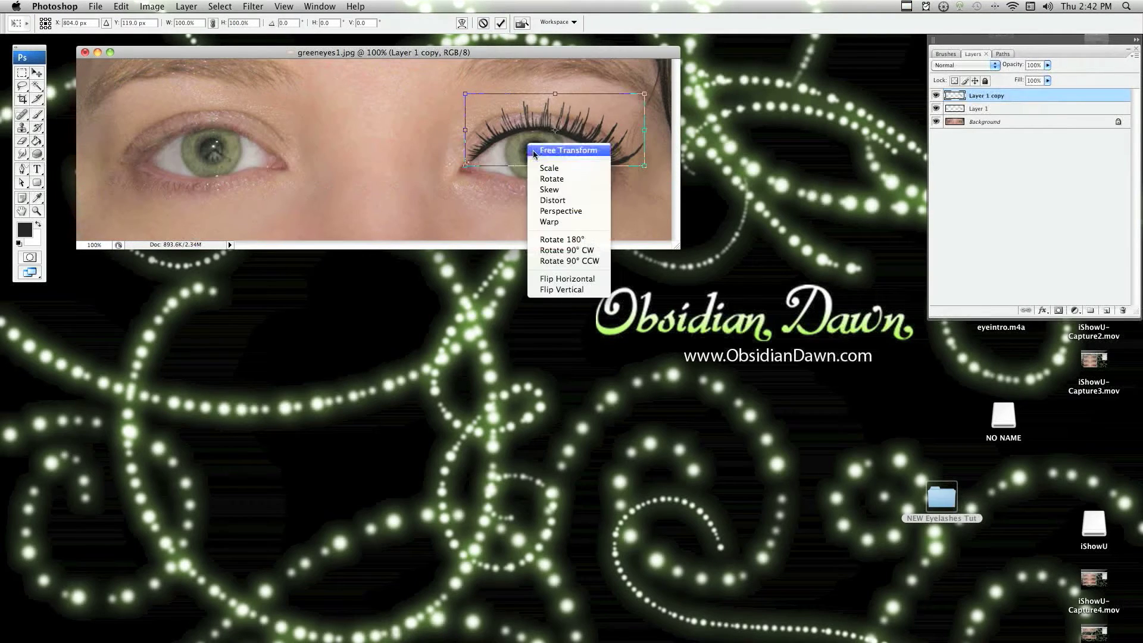
pyautogui.click(575, 280)
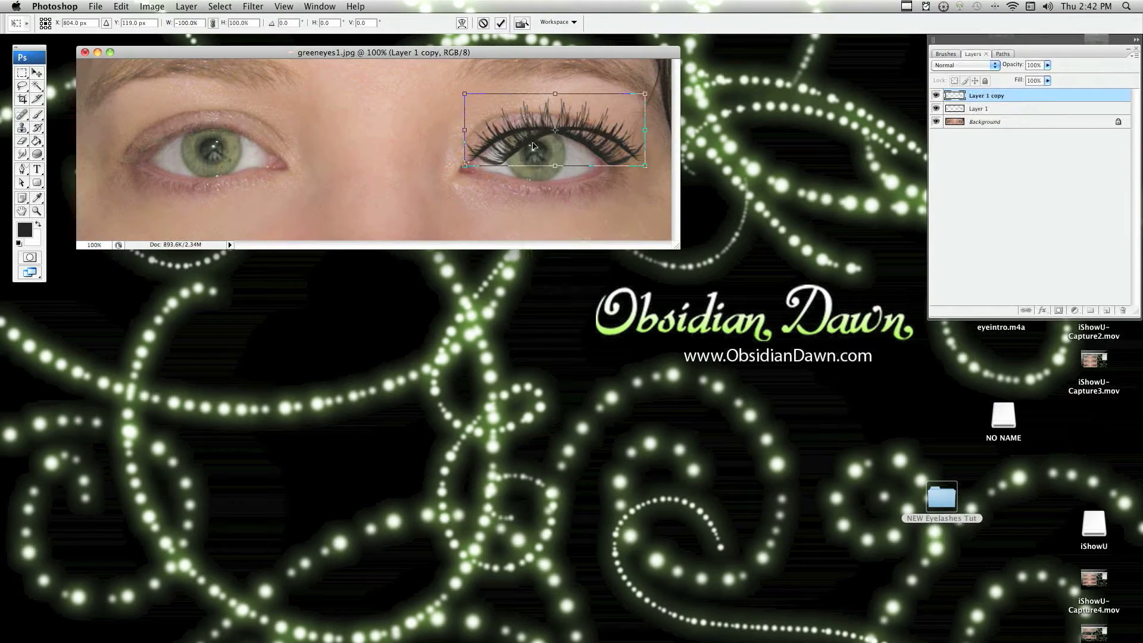
pyautogui.moveTo(534, 148); pyautogui.dragTo(171, 149)
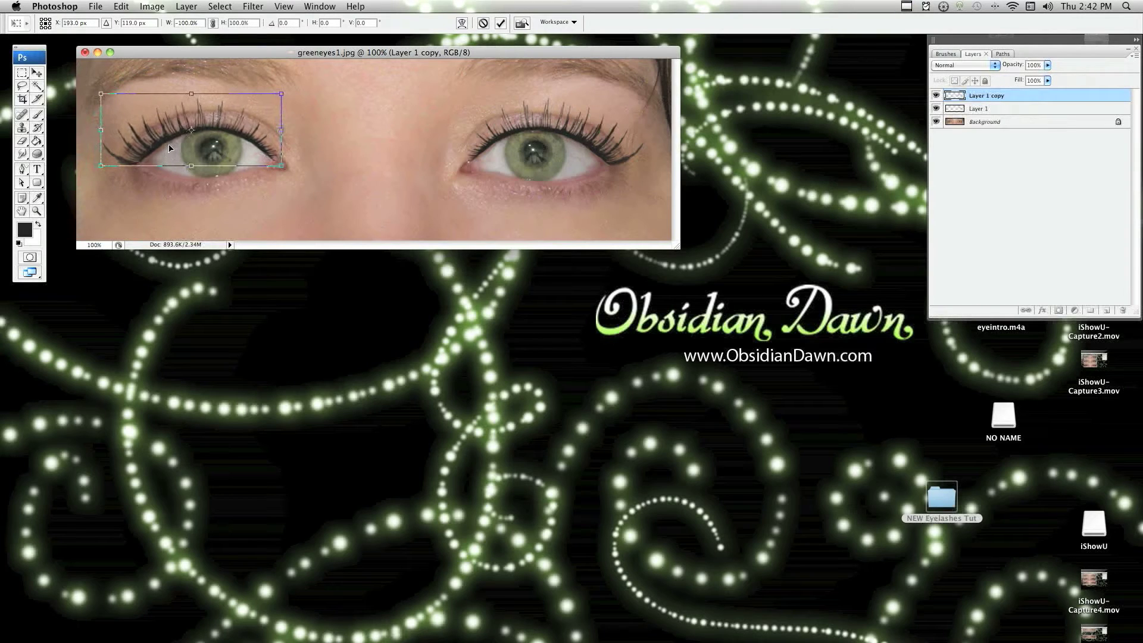
pyautogui.press('Right')
pyautogui.press('Right')
pyautogui.press('Right')
pyautogui.press('Up')
pyautogui.press('Up')
pyautogui.press('Up')
pyautogui.press('Right')
pyautogui.press('Right')
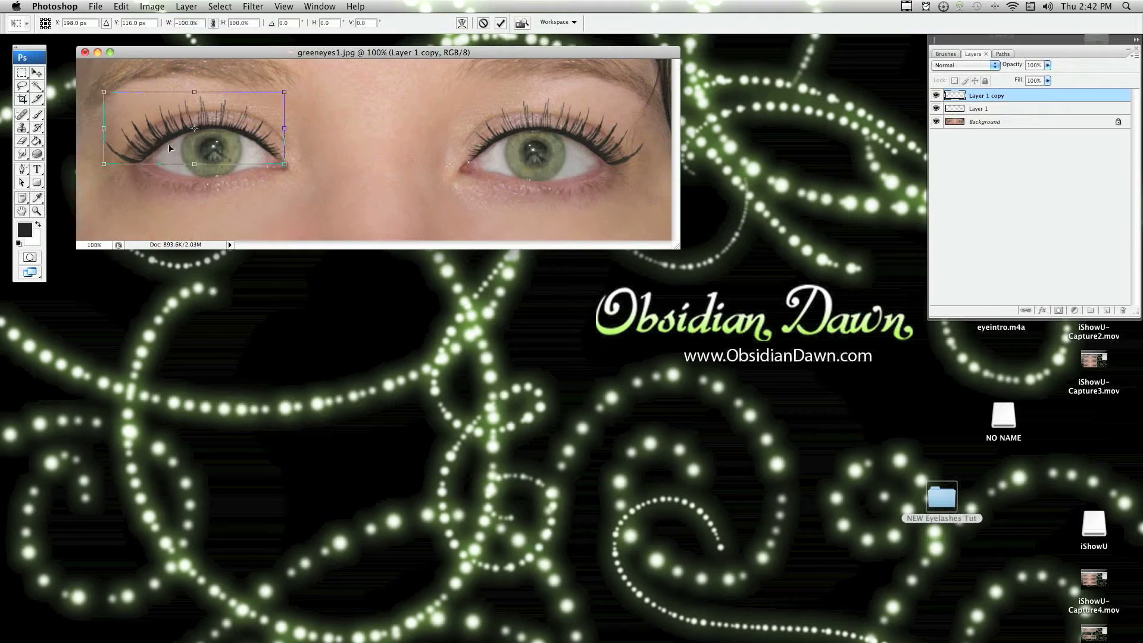
pyautogui.press('Left')
pyautogui.press('Up')
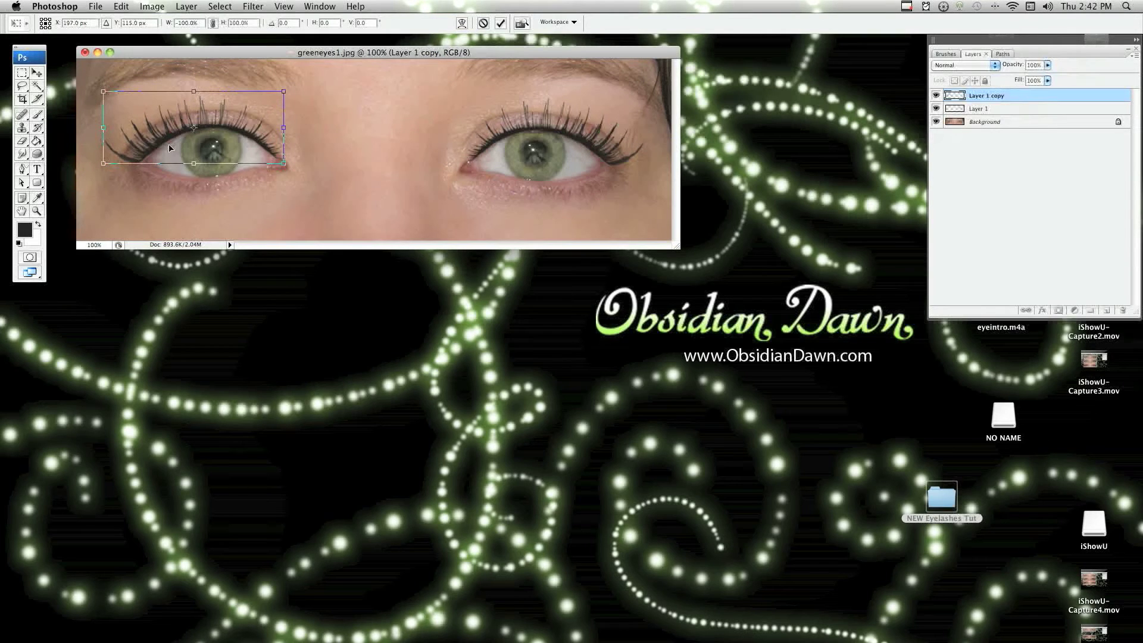
# - Warp the mirrored lashes to fit the left eyelid and commit
pyautogui.rightClick(174, 155)
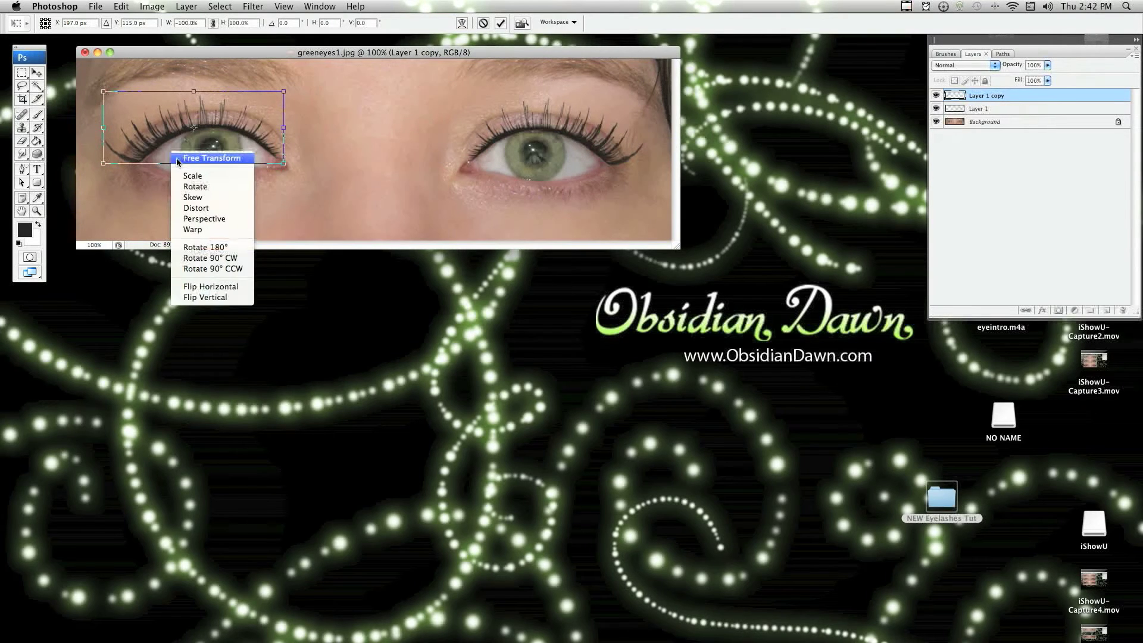
pyautogui.click(199, 230)
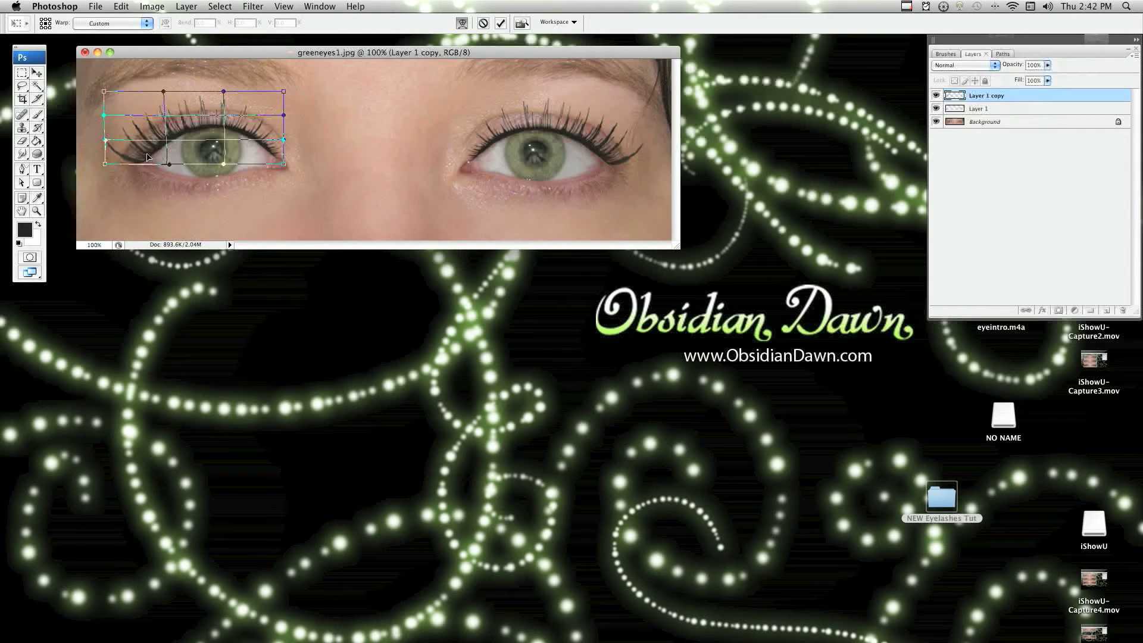
pyautogui.moveTo(251, 139); pyautogui.dragTo(250, 140)
pyautogui.click(500, 22)
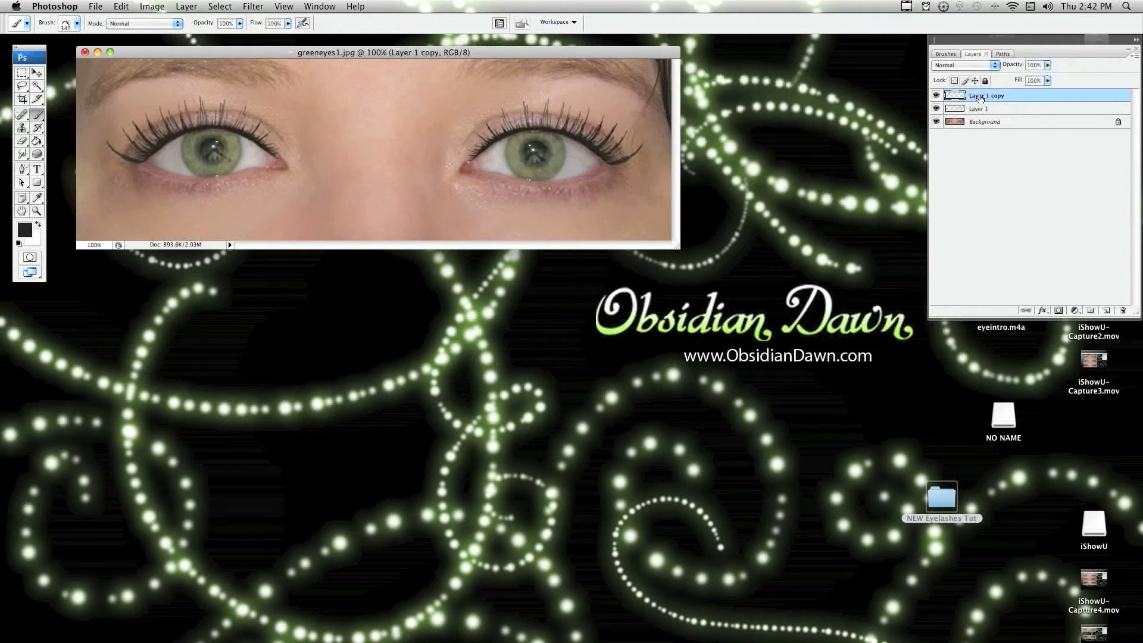
# - Merge Layer 1 copy down into Layer 1 and check the result
pyautogui.press('super+e')
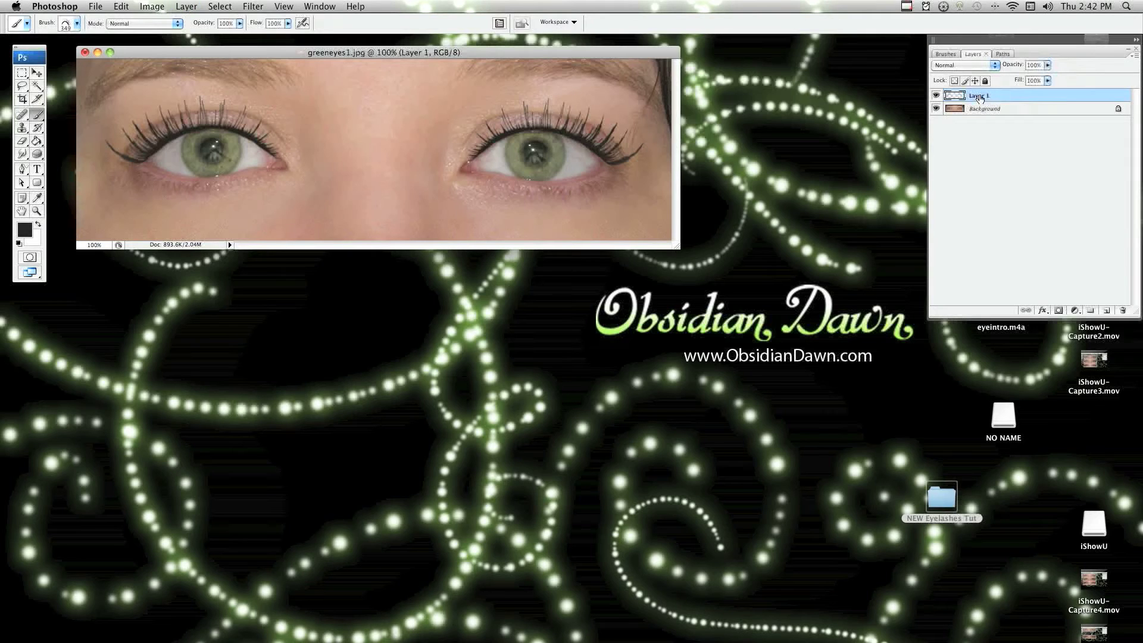
pyautogui.click(935, 95)
pyautogui.click(935, 95)
# - Stamp extra lashes over the right eye with the 920 eyelash brush resized smaller
pyautogui.click(77, 22)
pyautogui.scroll(2, 58, 236)
pyautogui.scroll(2, 58, 236)
pyautogui.click(54, 174)
pyautogui.moveTo(108, 56); pyautogui.dragTo(98, 55)
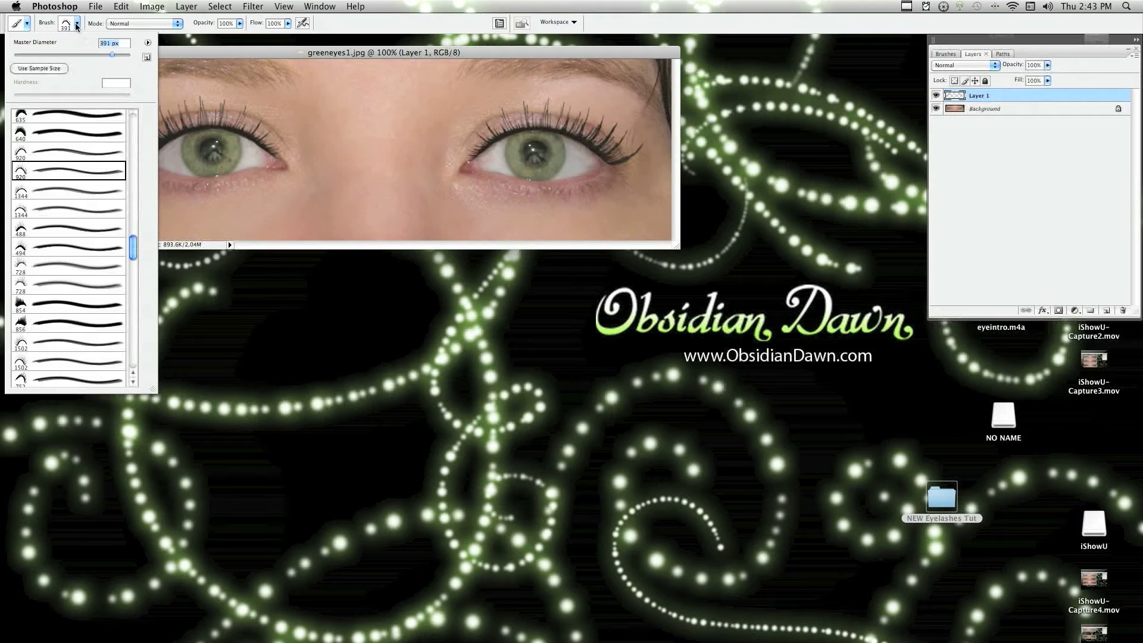
pyautogui.press('Return')
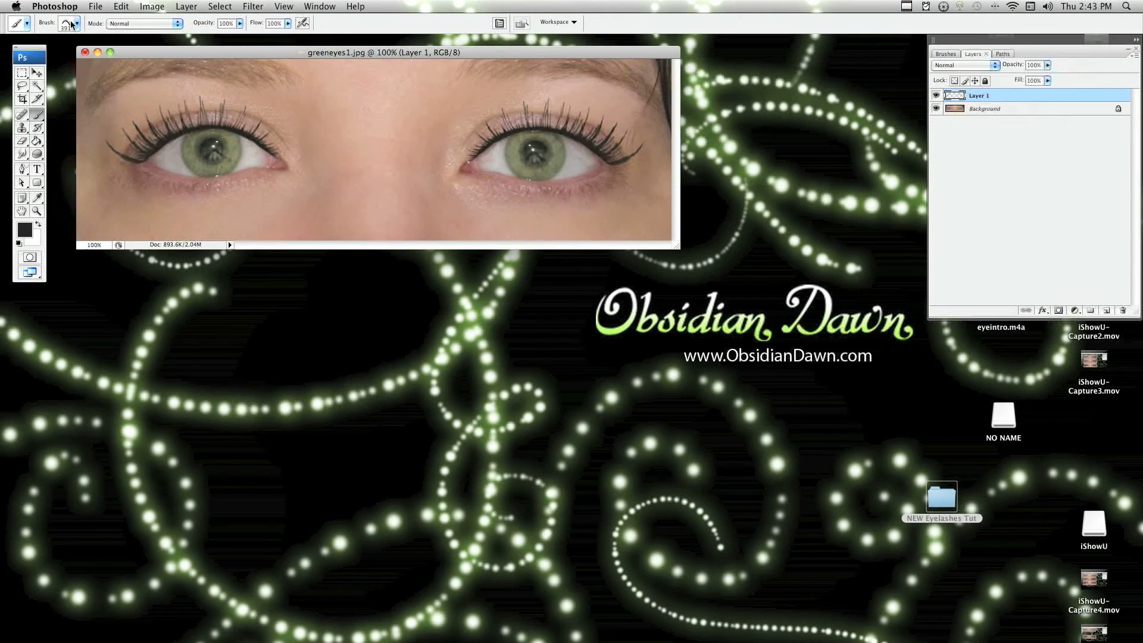
pyautogui.click(76, 23)
pyautogui.press('Return')
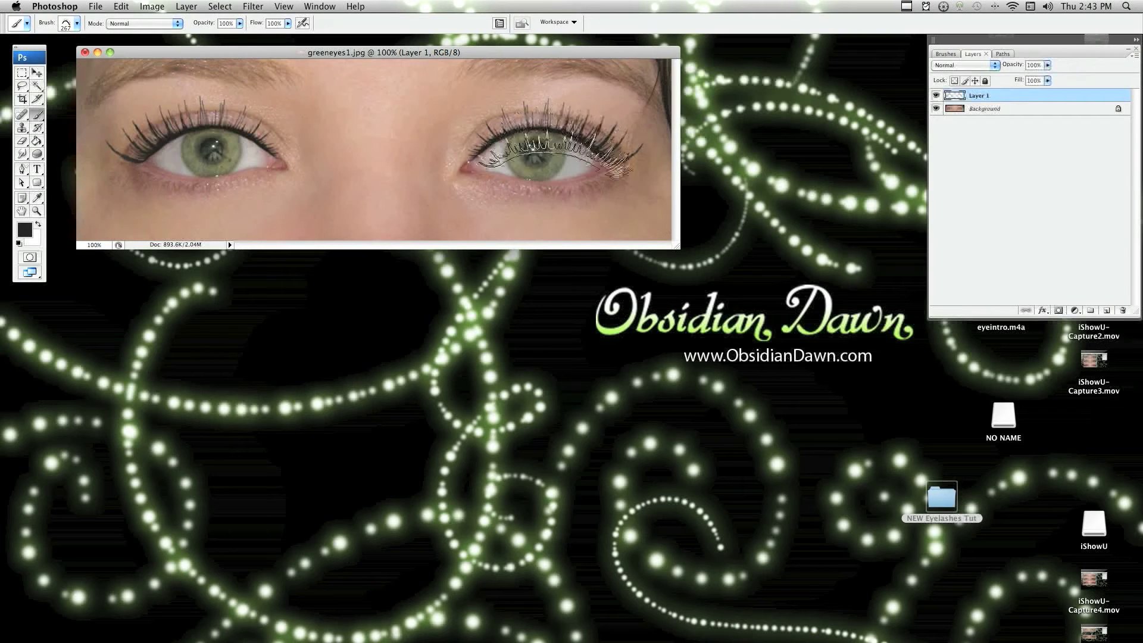
pyautogui.click(557, 125)
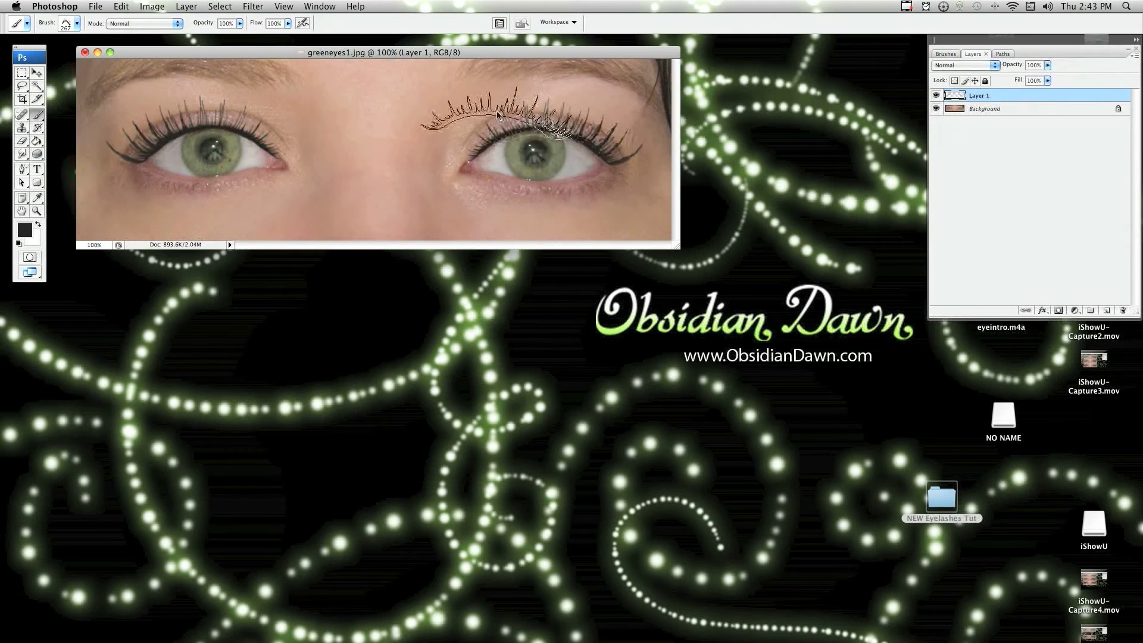
pyautogui.click(77, 23)
pyautogui.click(108, 56)
pyautogui.click(75, 27)
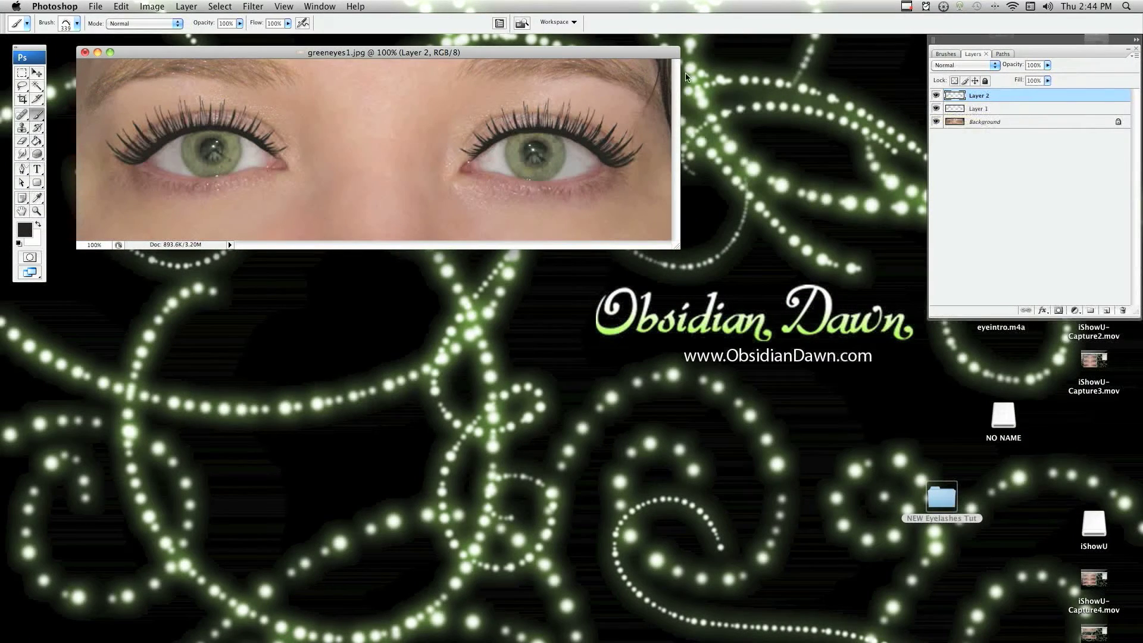
# - Merge Layer 2 into Layer 1 and toggle it to compare
pyautogui.click(979, 109)
pyautogui.click(981, 96)
pyautogui.press('super+e')
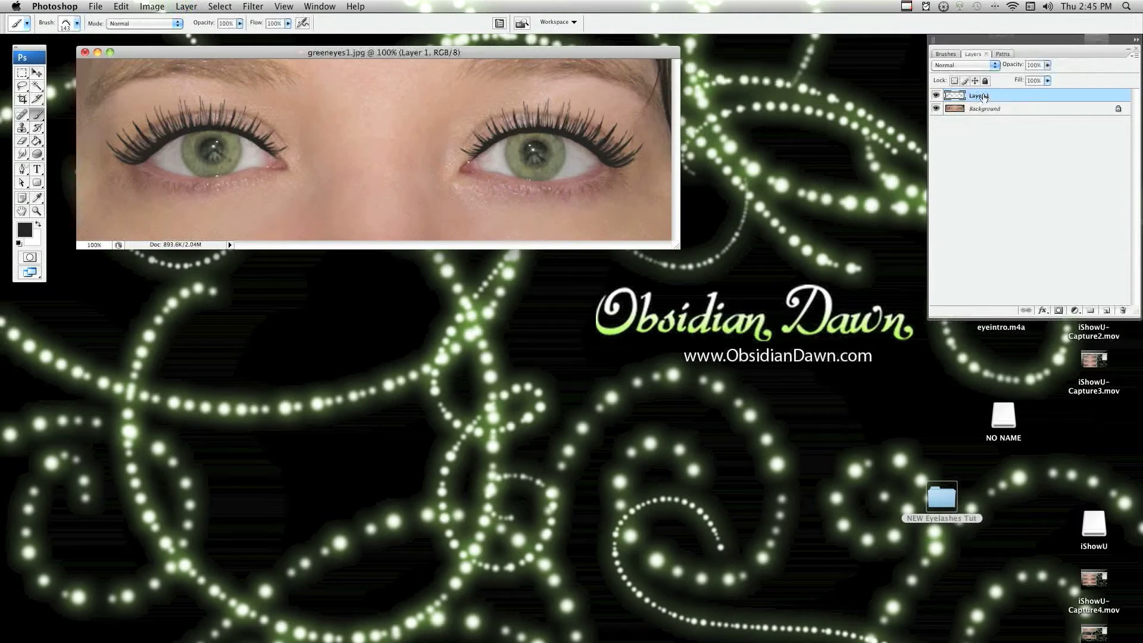
pyautogui.click(937, 95)
# - Switch to the Eraser with a soft round 74 px tip at 39% opacity
pyautogui.click(937, 95)
pyautogui.click(22, 142)
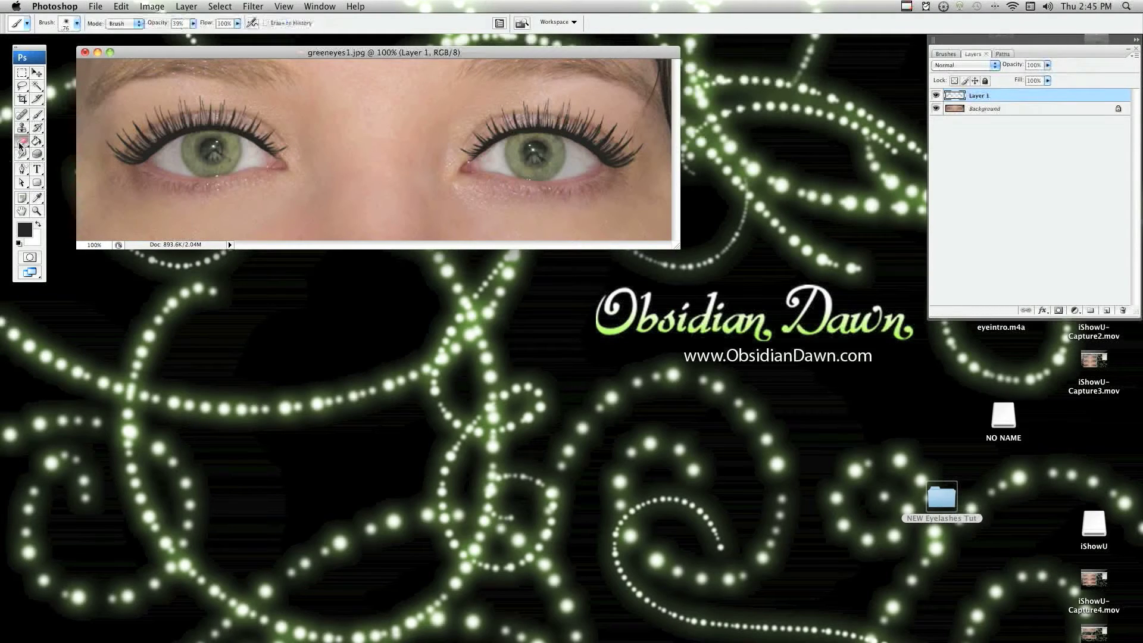
pyautogui.click(77, 24)
pyautogui.scroll(-1, 81, 265)
pyautogui.moveTo(133, 241)
pyautogui.mouseDown()
pyautogui.moveTo(142, 135)
pyautogui.moveTo(141, 150)
pyautogui.mouseUp()
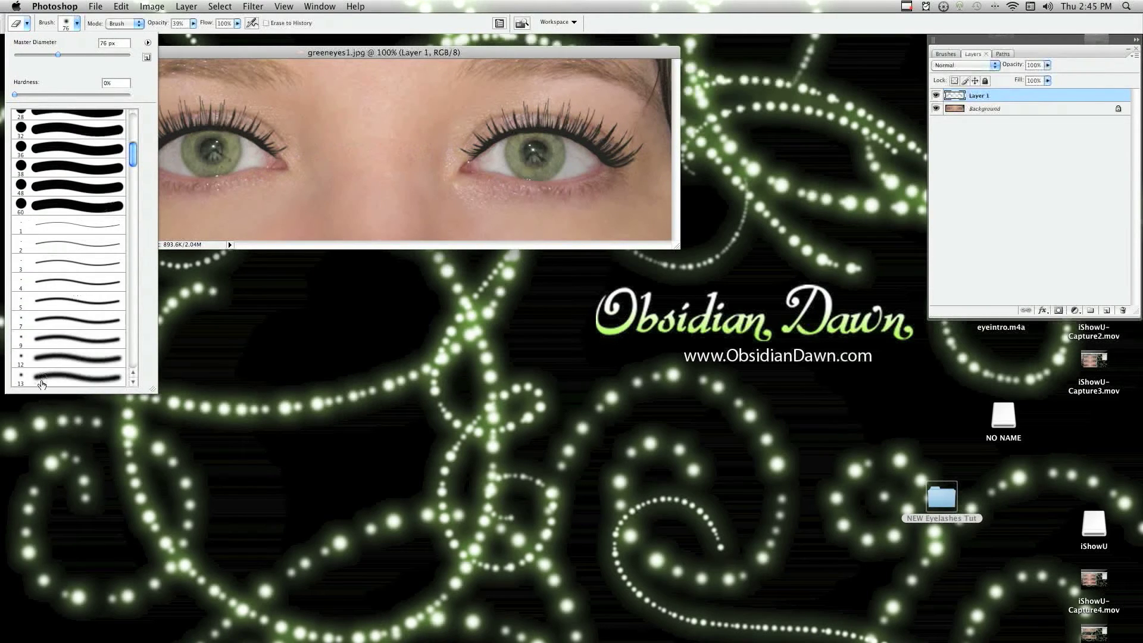
pyautogui.moveTo(58, 55); pyautogui.dragTo(56, 54)
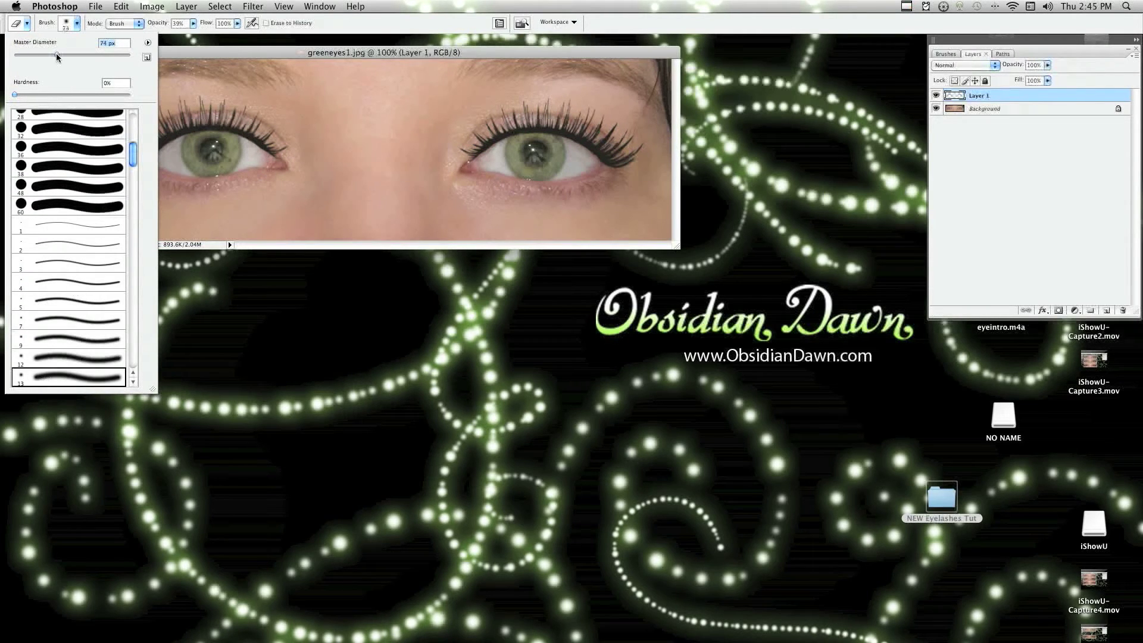
pyautogui.click(69, 25)
pyautogui.click(194, 23)
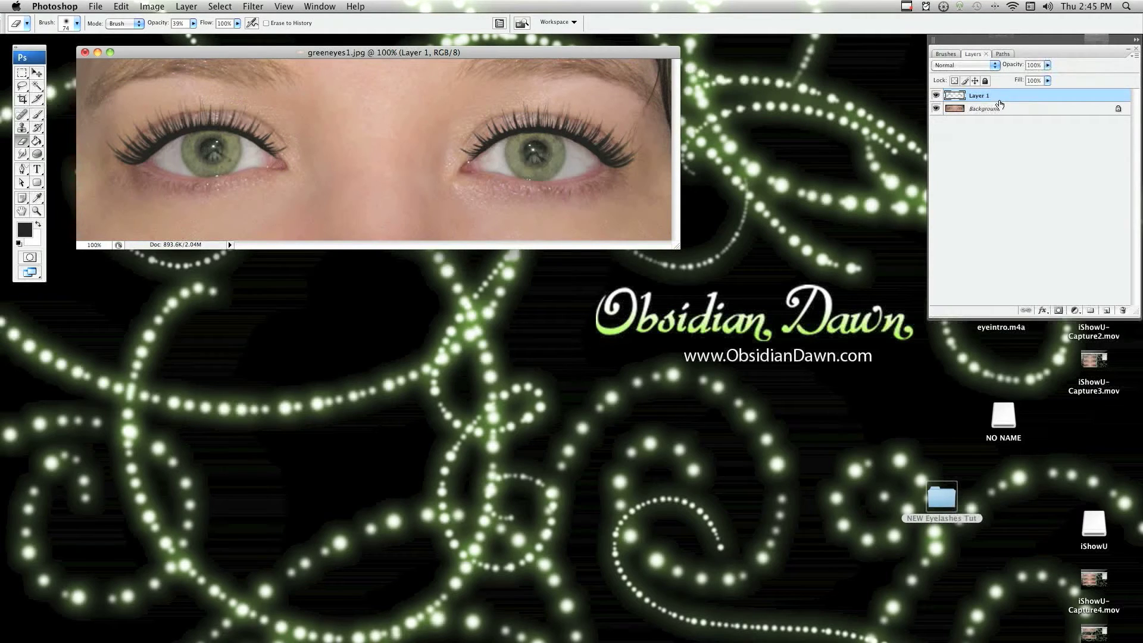
# - Select the 504 eyelash brush and set it to 308 px
pyautogui.click(38, 113)
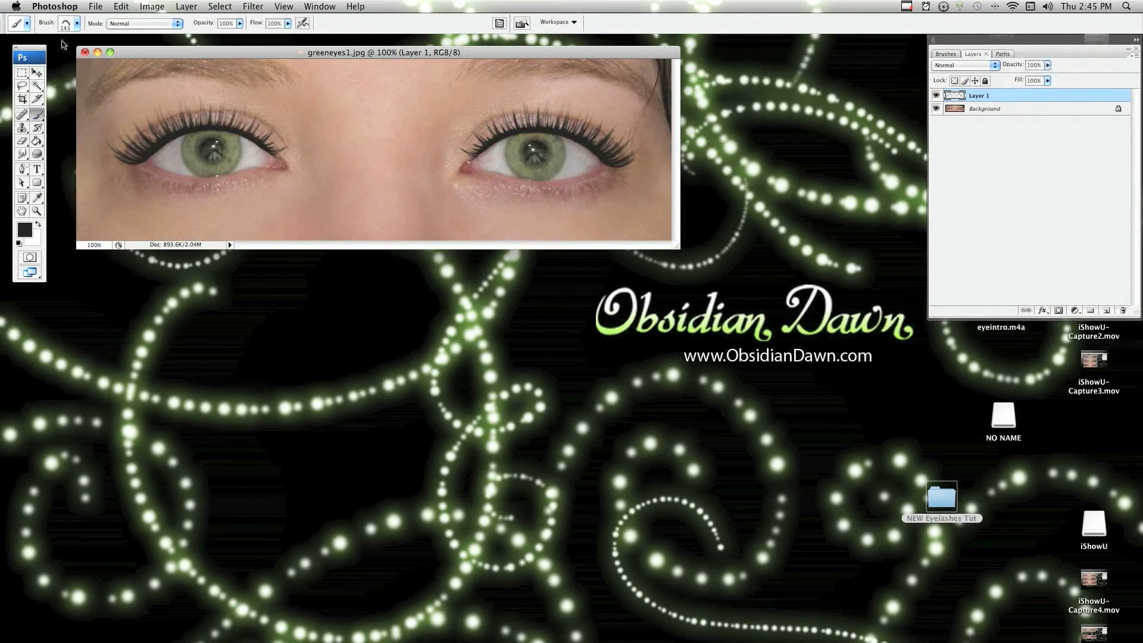
pyautogui.click(71, 30)
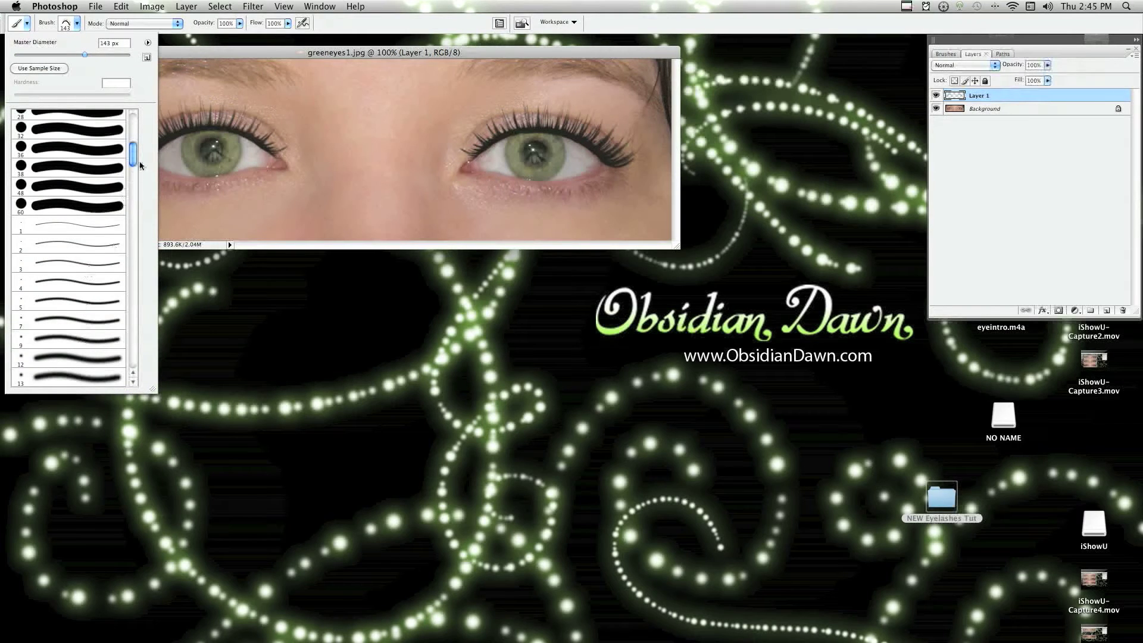
pyautogui.moveTo(136, 160); pyautogui.dragTo(134, 226)
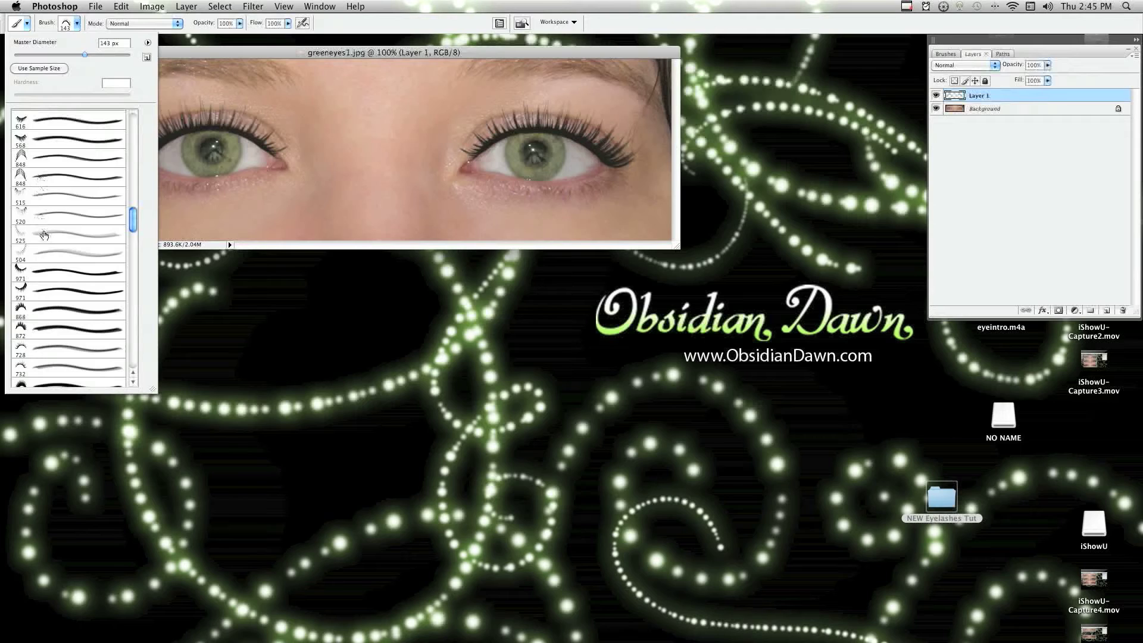
pyautogui.click(50, 256)
pyautogui.moveTo(108, 57); pyautogui.dragTo(108, 56)
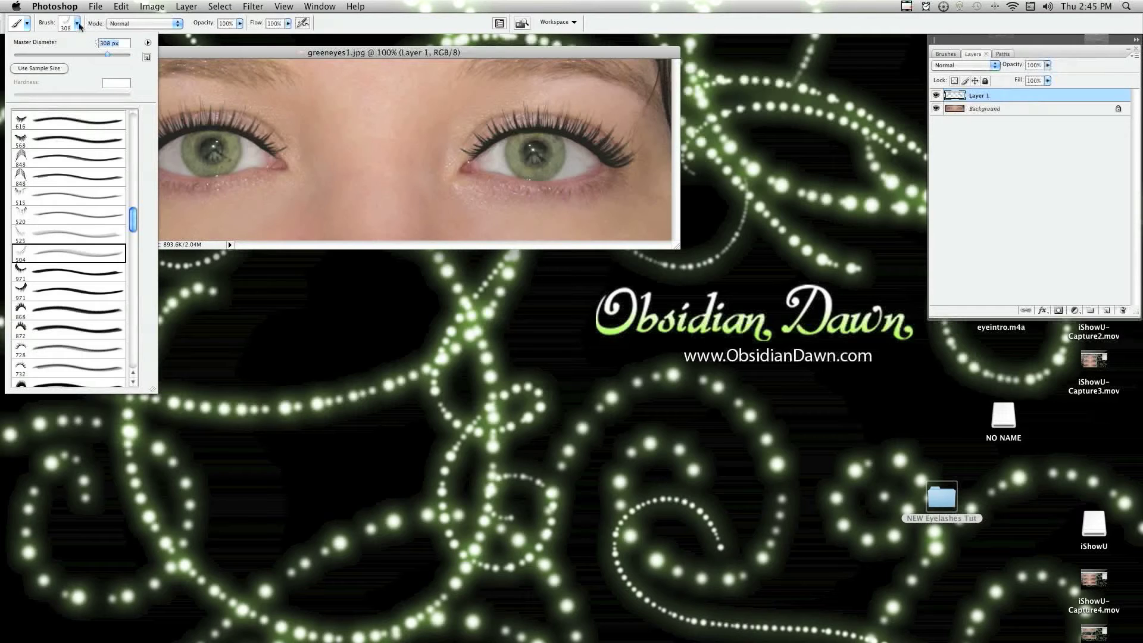
pyautogui.click(79, 25)
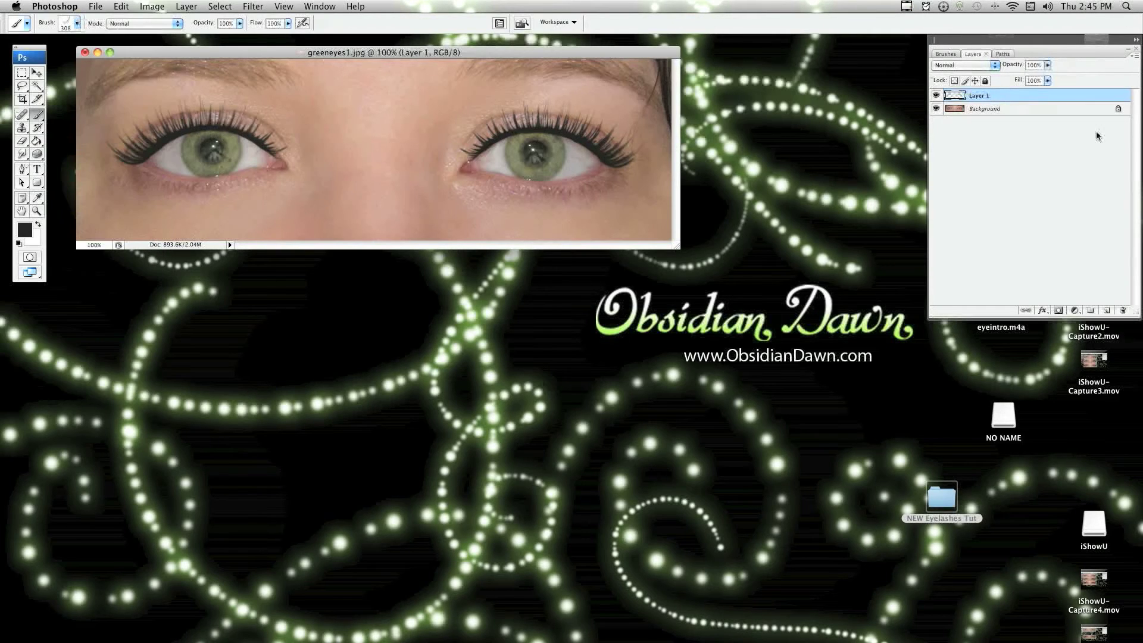
# - Add a new Layer 2 and stamp dark lower lashes beneath the right eye
pyautogui.click(1105, 312)
pyautogui.click(554, 196)
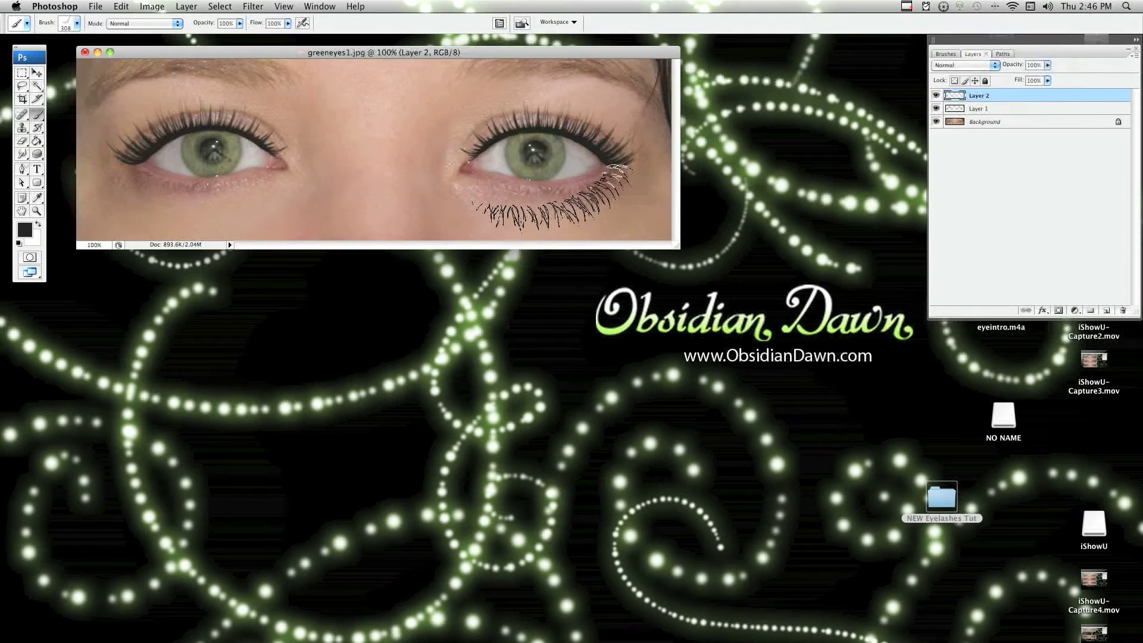
pyautogui.click(563, 197)
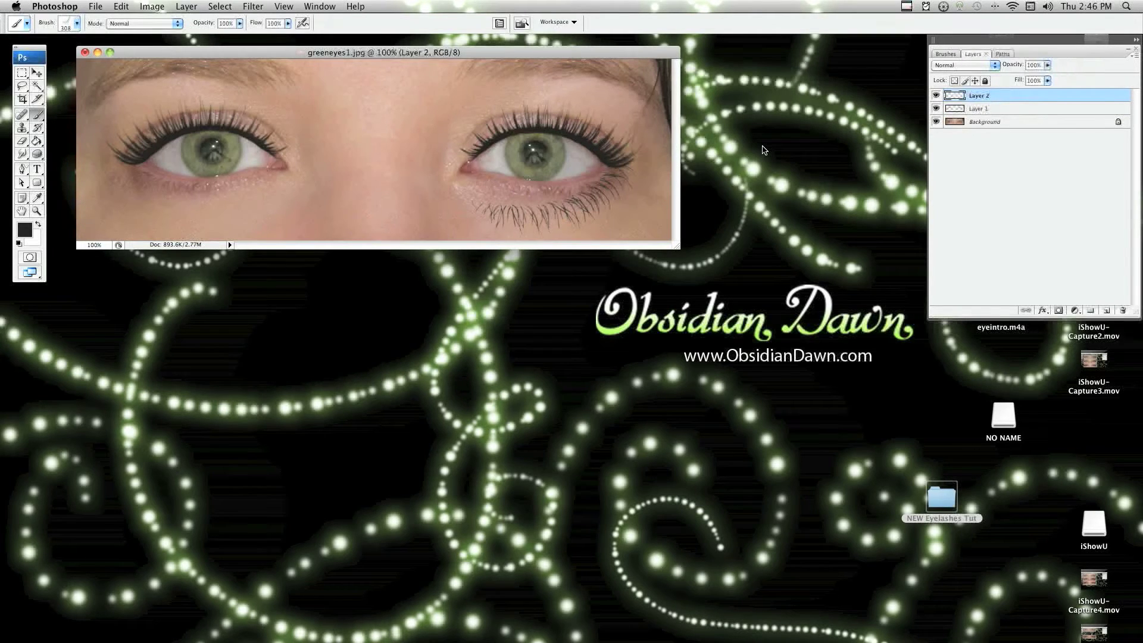
pyautogui.press('super+t')
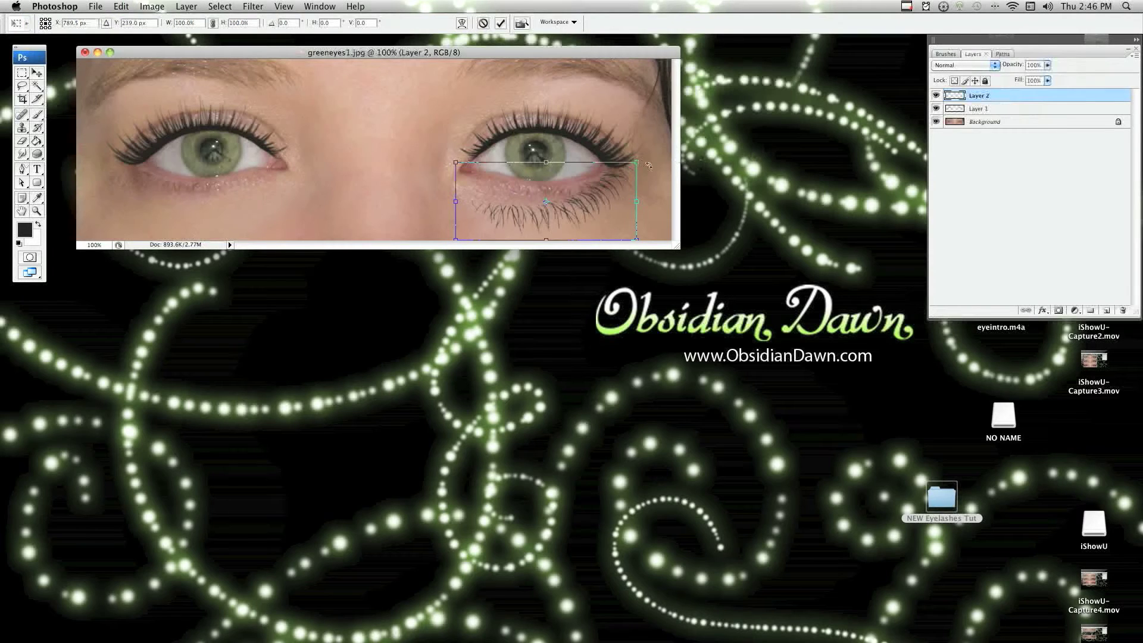
# - Rotate the lower lashes about 7° and shrink them slightly toward the lid
pyautogui.moveTo(647, 162); pyautogui.dragTo(644, 176)
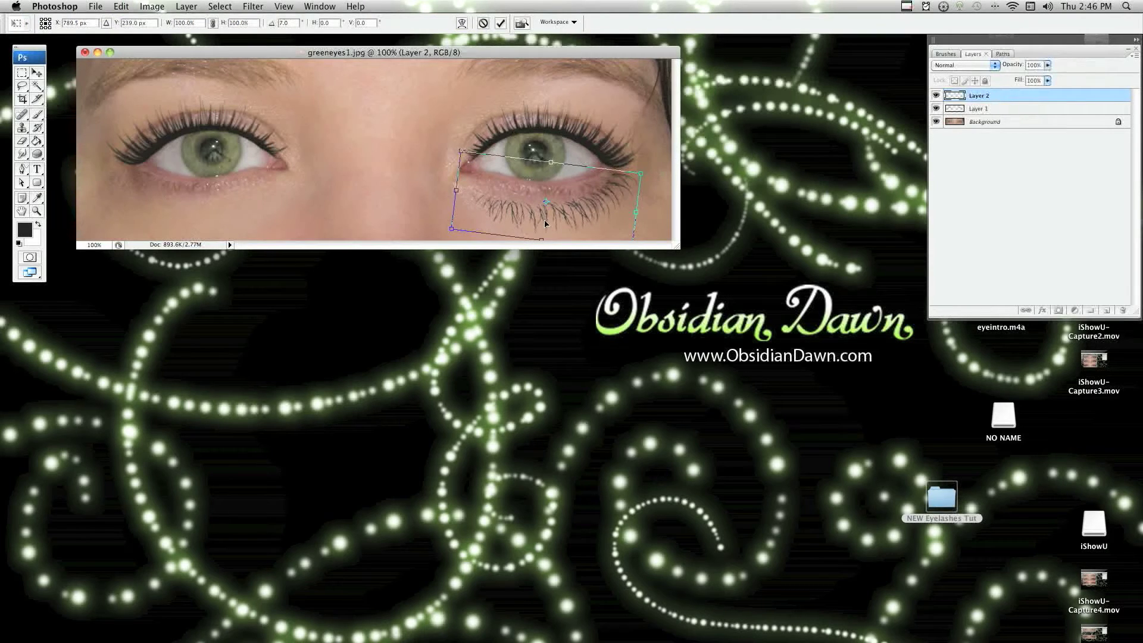
pyautogui.moveTo(547, 224); pyautogui.dragTo(545, 217)
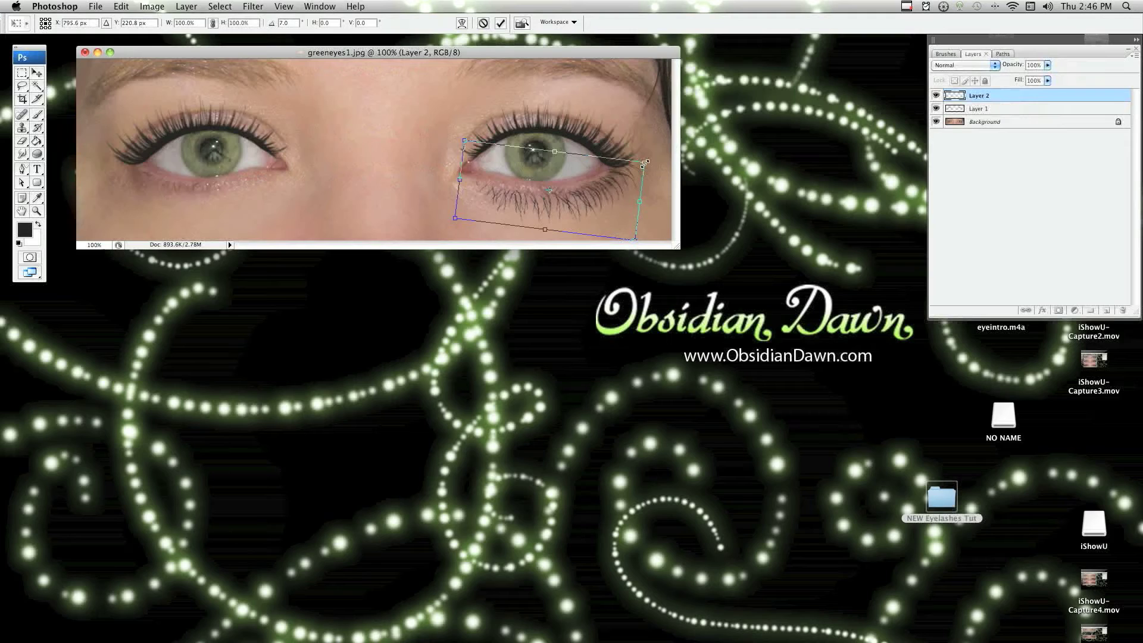
pyautogui.moveTo(646, 163); pyautogui.dragTo(624, 175)
pyautogui.moveTo(560, 216); pyautogui.dragTo(572, 207)
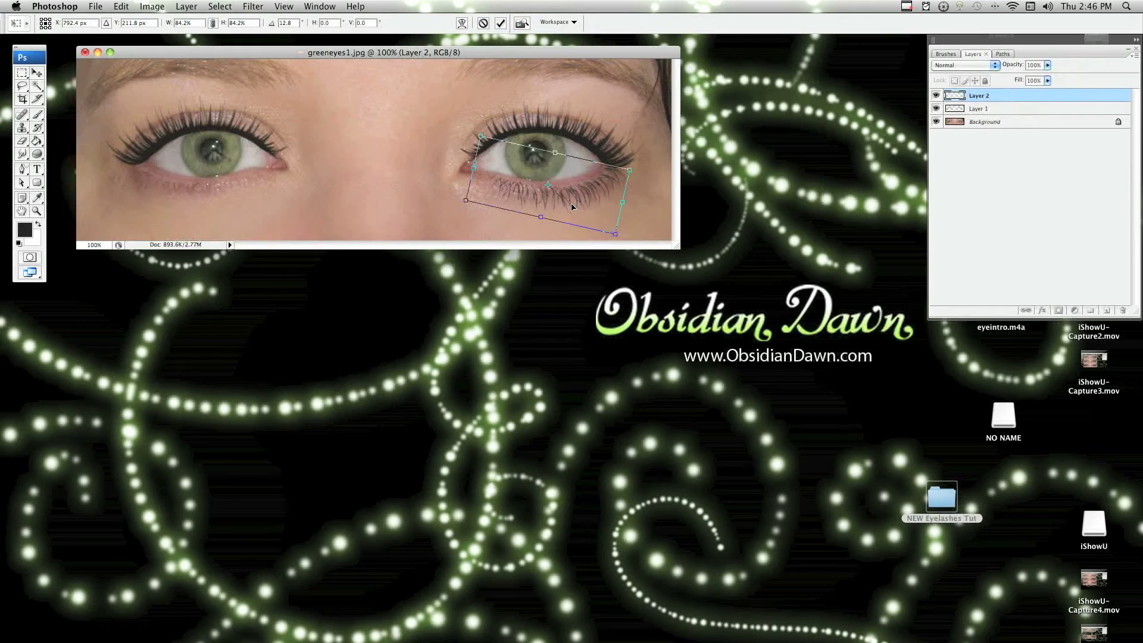
# - Warp the lower lashes to follow the right eye's lower lid and commit
pyautogui.rightClick(510, 167)
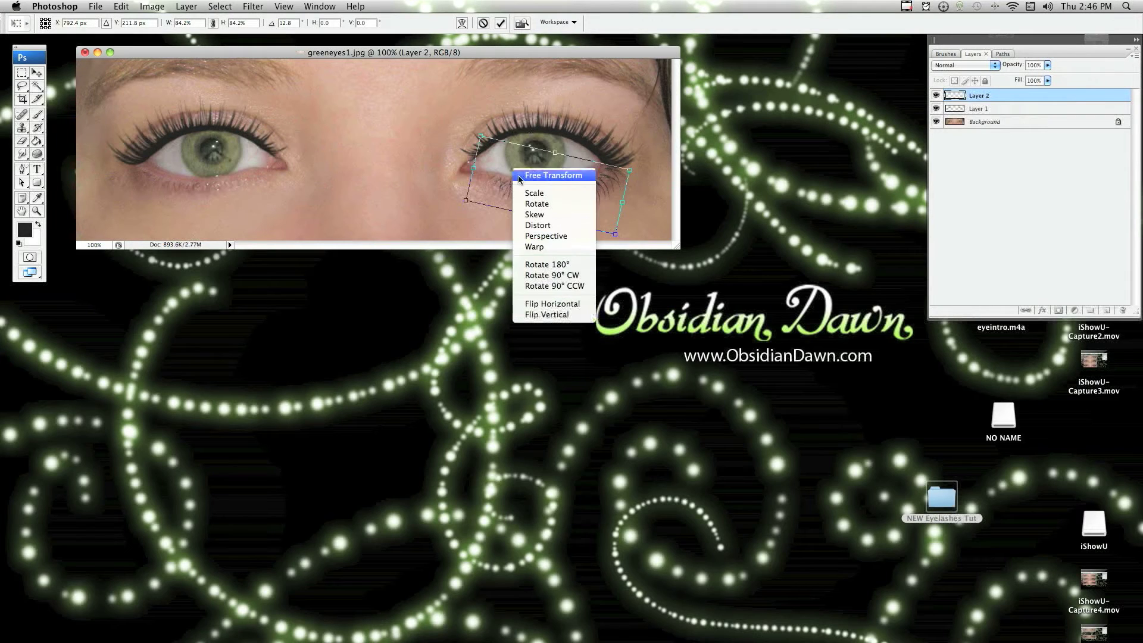
pyautogui.click(548, 245)
pyautogui.moveTo(515, 182); pyautogui.dragTo(514, 184)
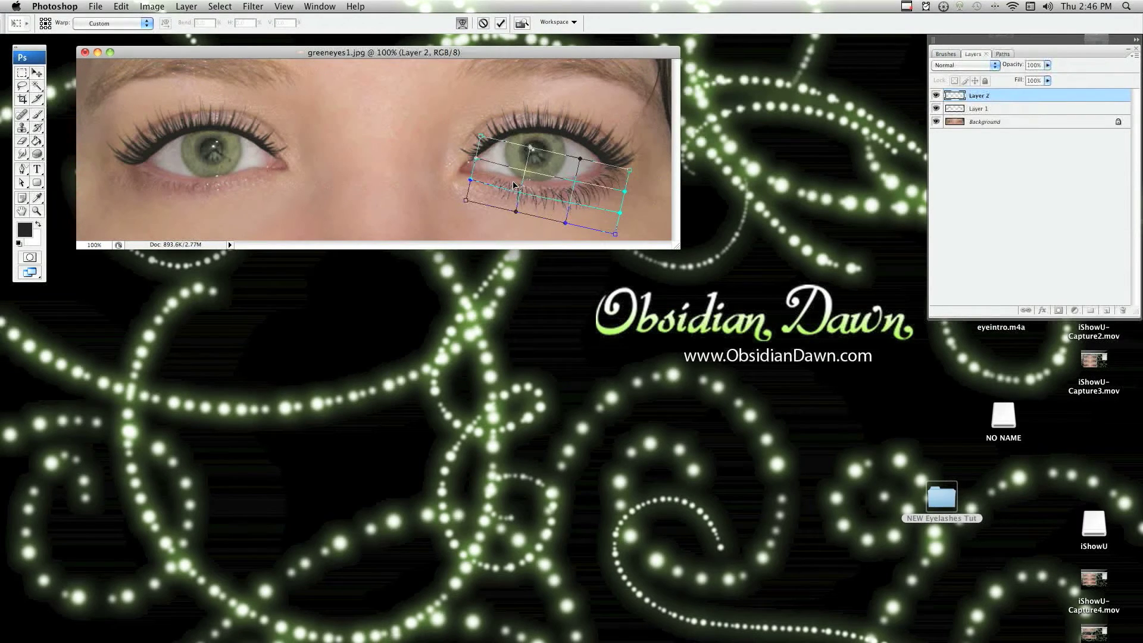
pyautogui.moveTo(577, 188); pyautogui.dragTo(576, 186)
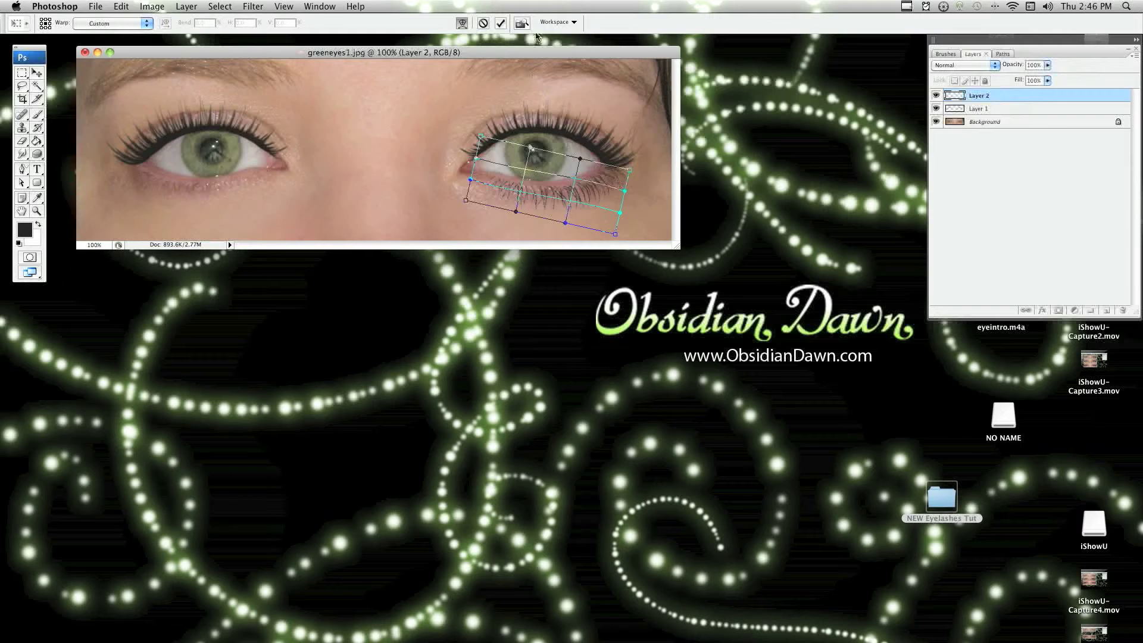
pyautogui.click(500, 22)
# - Duplicate Layer 2 as Layer 2 copy
pyautogui.rightClick(1017, 97)
pyautogui.click(1024, 117)
pyautogui.click(698, 244)
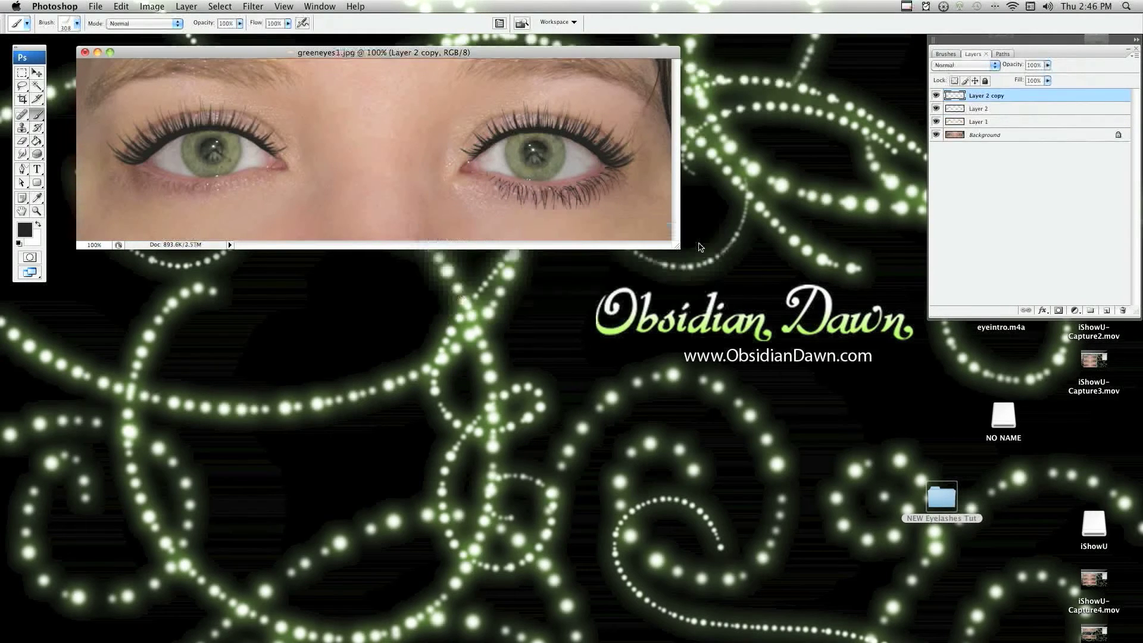
# - Flip the Layer 2 copy lower lashes horizontally and place them under the left eye
pyautogui.click(453, 216)
pyautogui.press('super+t')
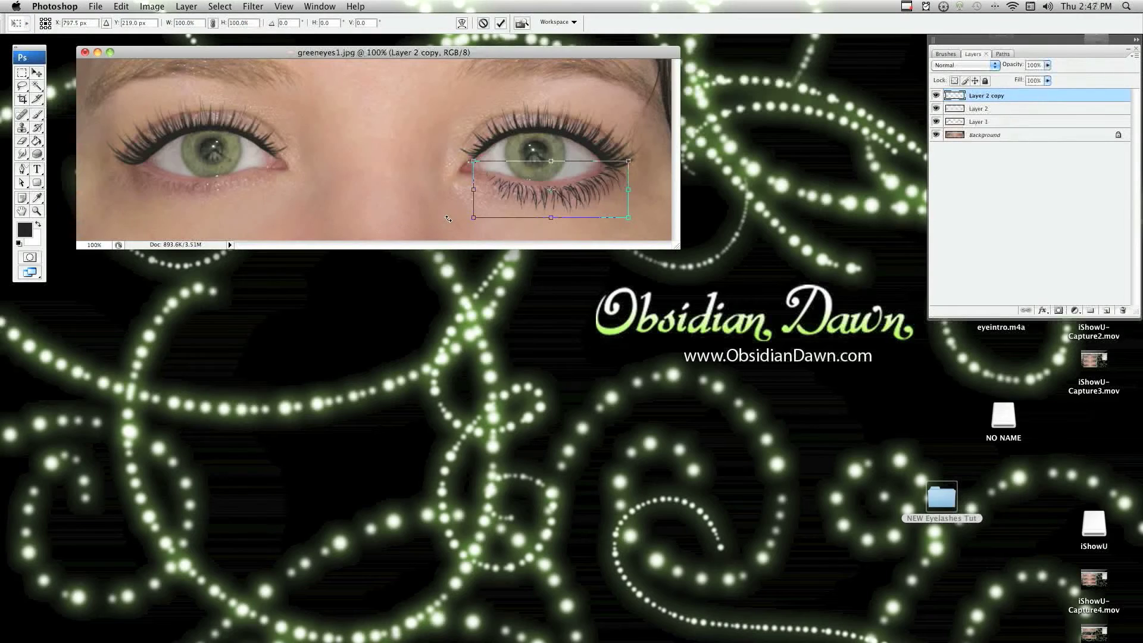
pyautogui.rightClick(516, 205)
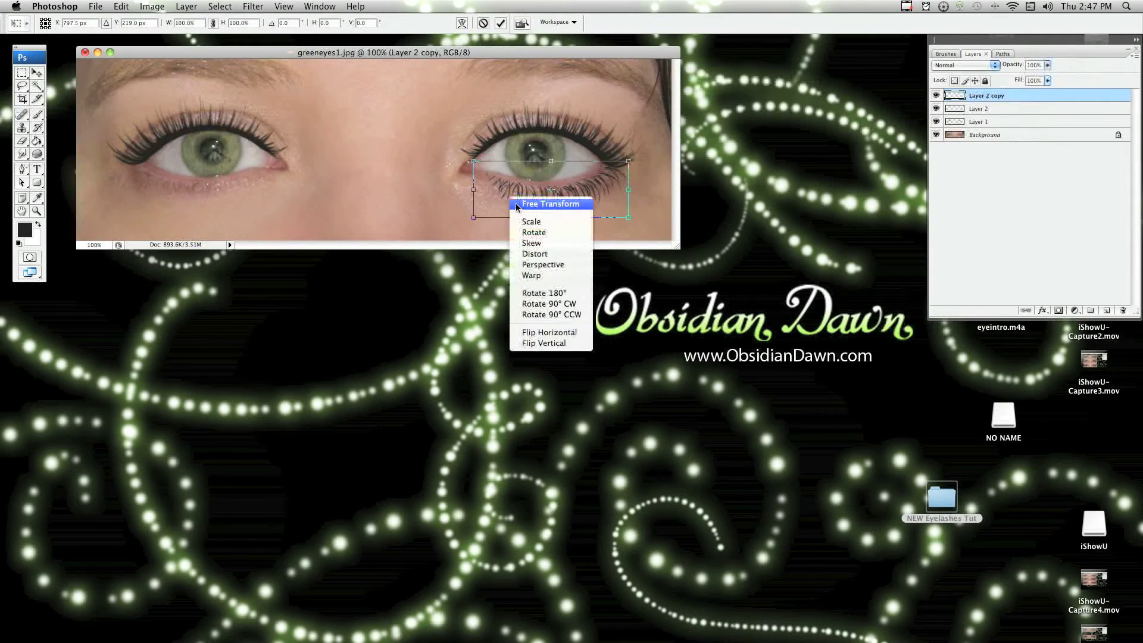
pyautogui.click(566, 331)
pyautogui.moveTo(532, 189); pyautogui.dragTo(177, 184)
pyautogui.press('Up')
pyautogui.press('Up')
pyautogui.press('Up')
pyautogui.press('Up')
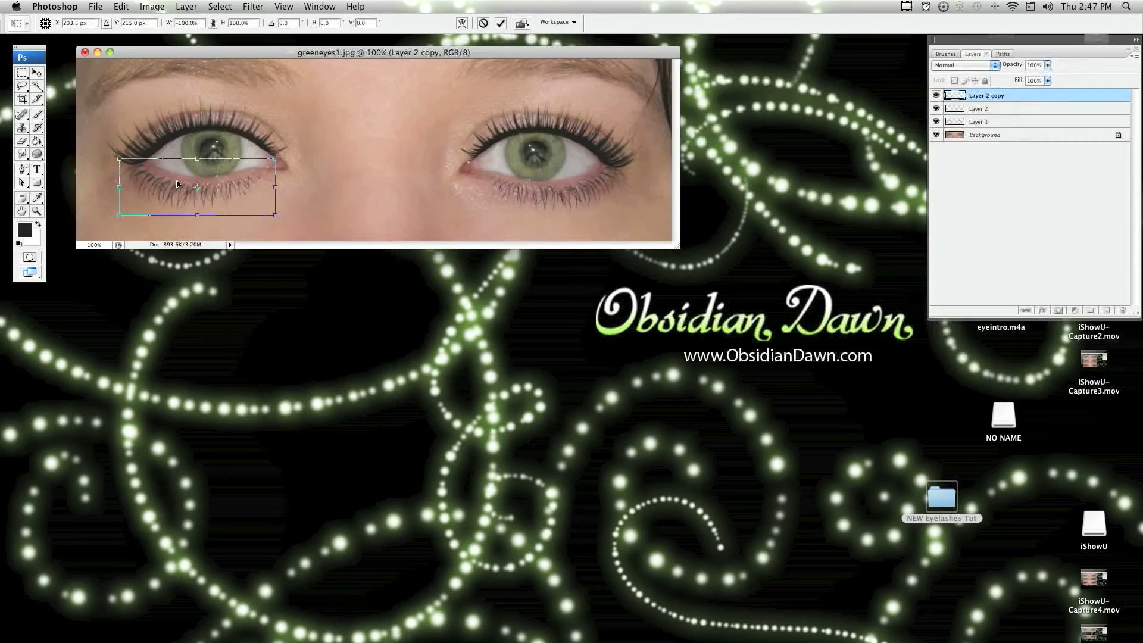
# - Warp the mirrored lashes upward to fit the left eye's lash line and commit
pyautogui.rightClick(177, 184)
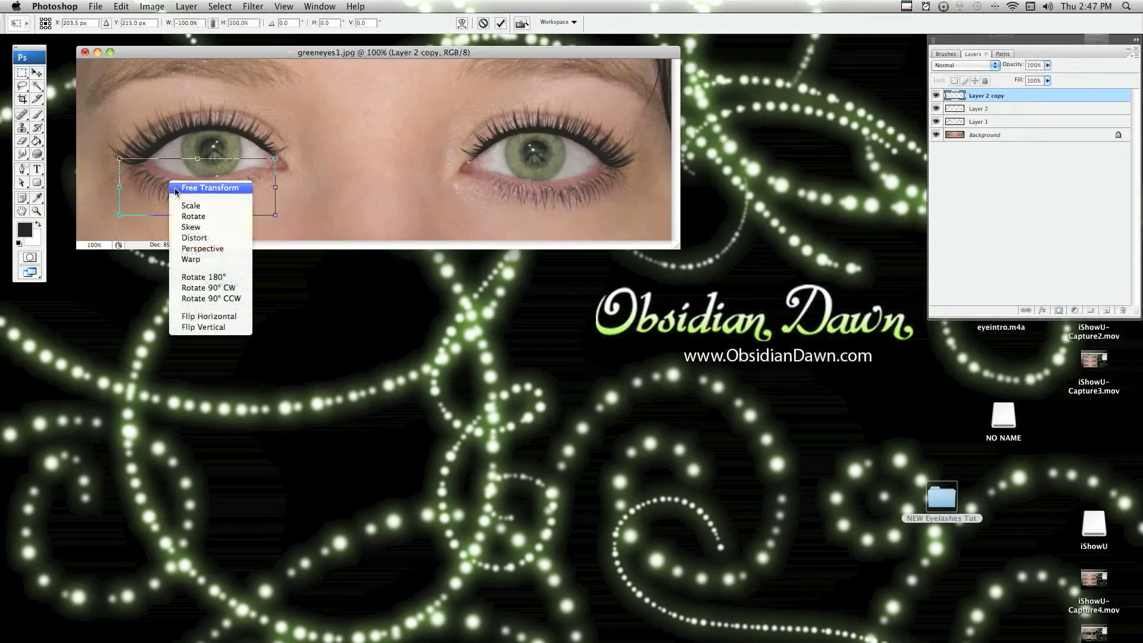
pyautogui.click(190, 258)
pyautogui.moveTo(200, 196); pyautogui.dragTo(200, 193)
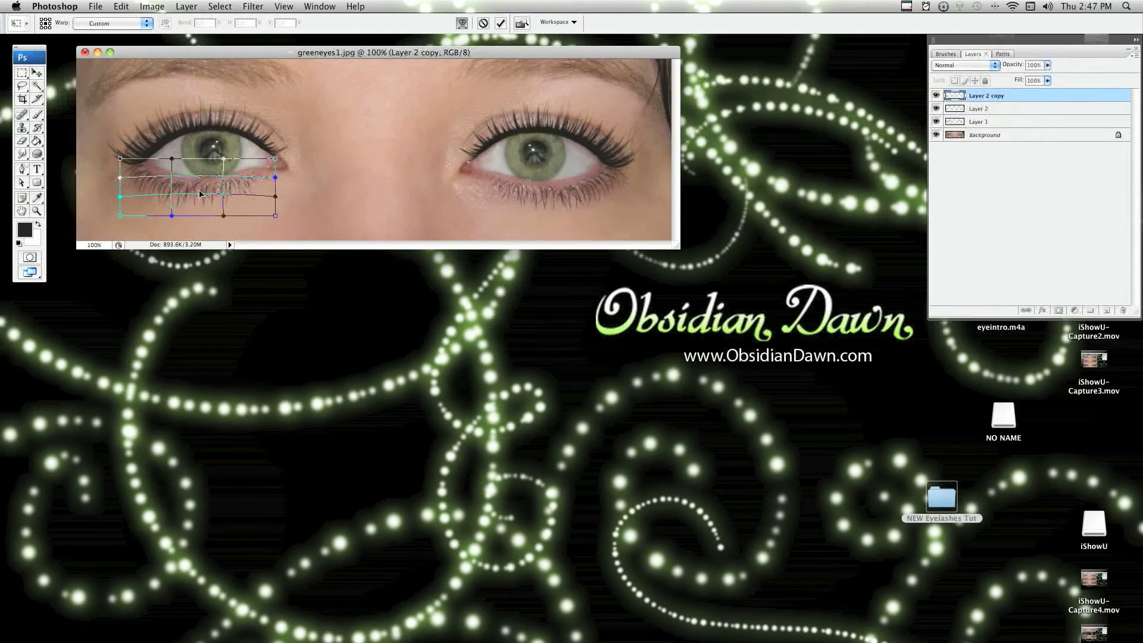
pyautogui.click(500, 23)
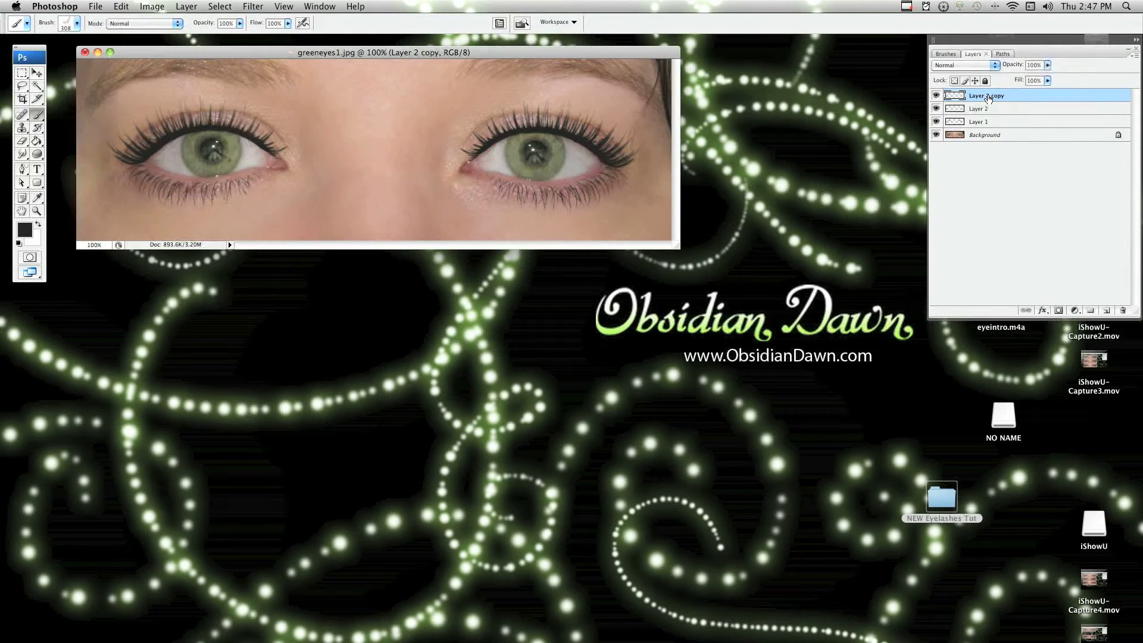
# - Merge the lash layers into one and rename the merged layer 'eyelashes'
pyautogui.press('super+e')
pyautogui.press('super+e')
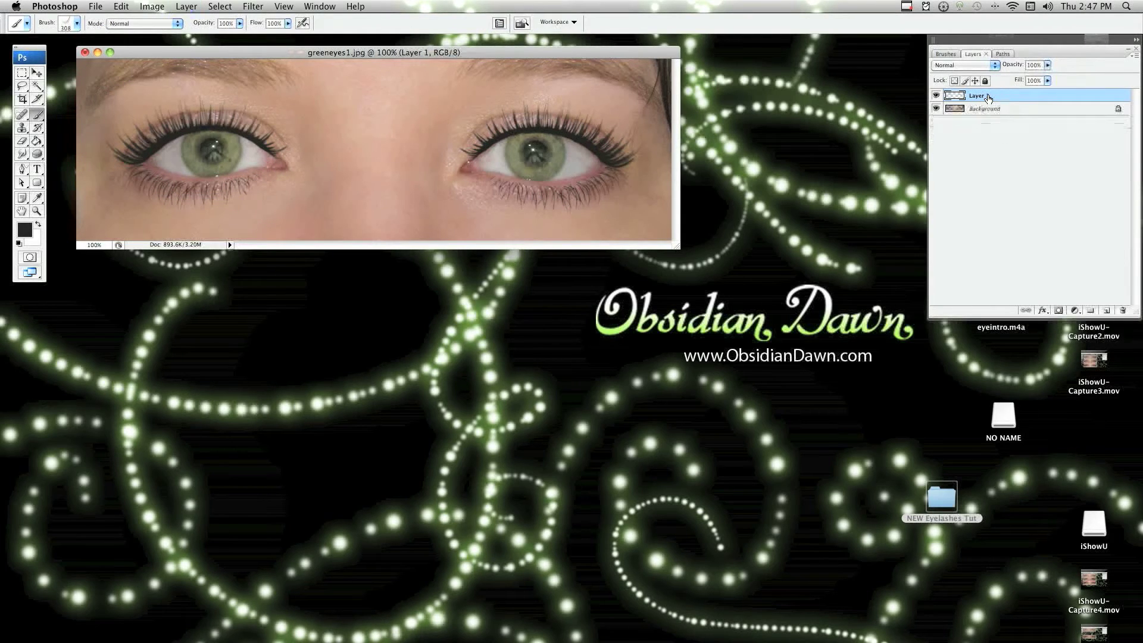
pyautogui.rightClick(989, 98)
pyautogui.click(989, 99)
pyautogui.write('el')
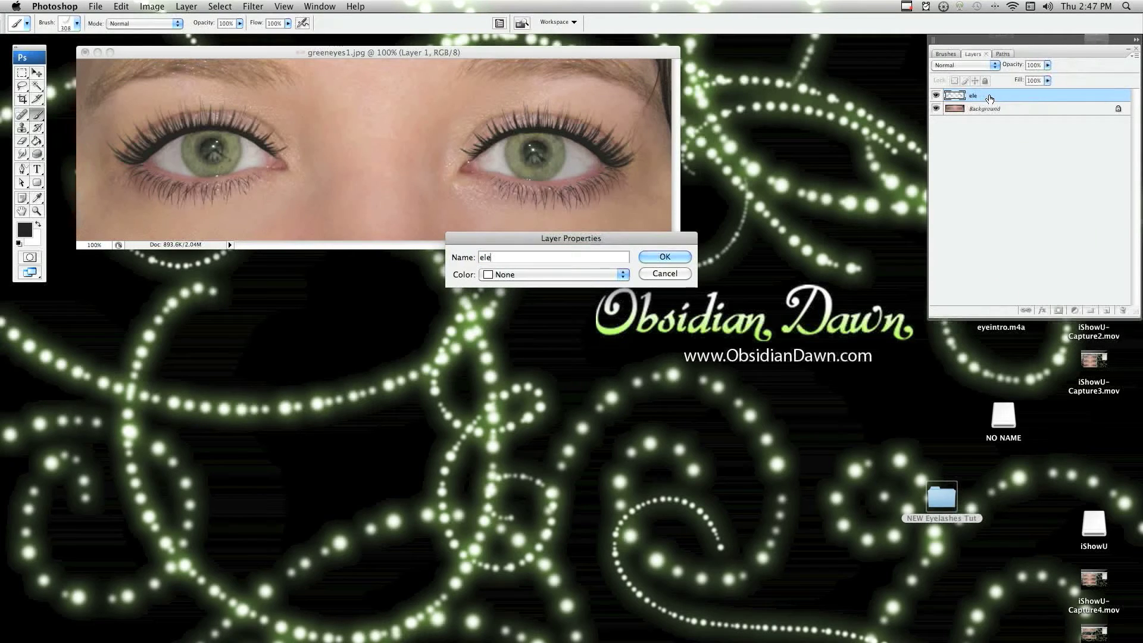
pyautogui.press('BackSpace')
pyautogui.write('yelashes')
# - Confirm the 'eyelashes' name and blend that layer in Multiply mode at 68% opacity
pyautogui.press('Return')
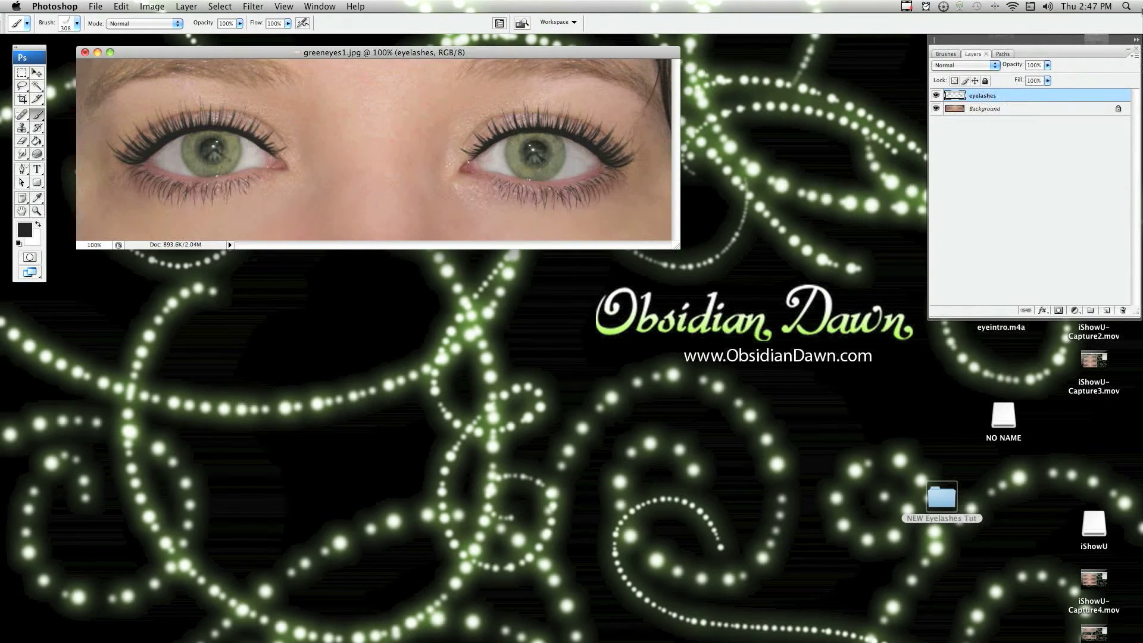
pyautogui.click(993, 67)
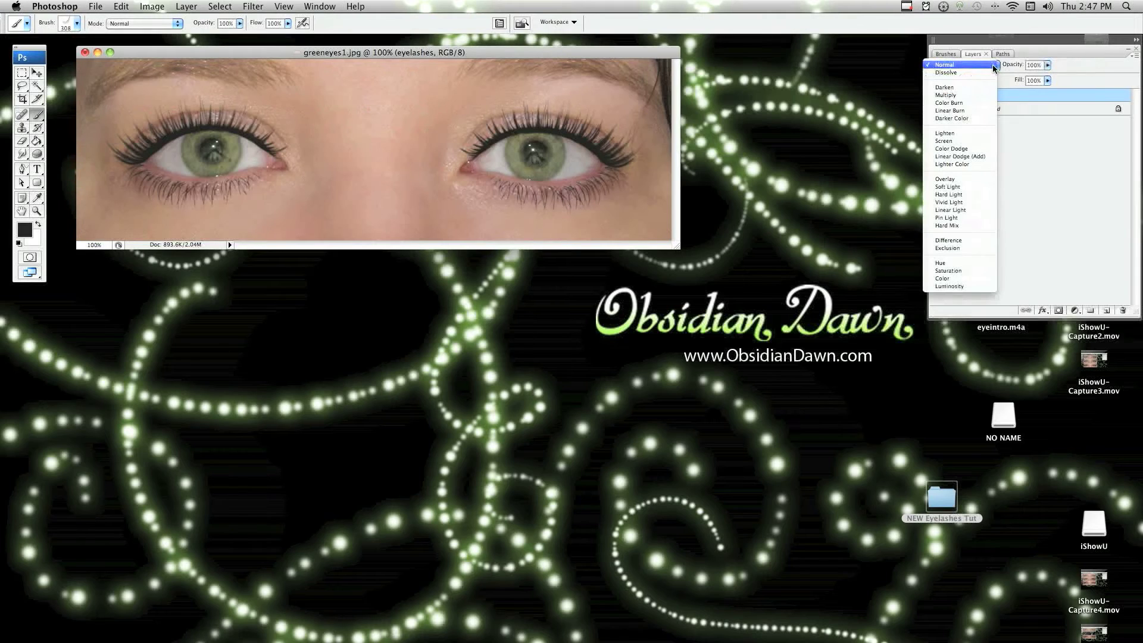
pyautogui.click(992, 64)
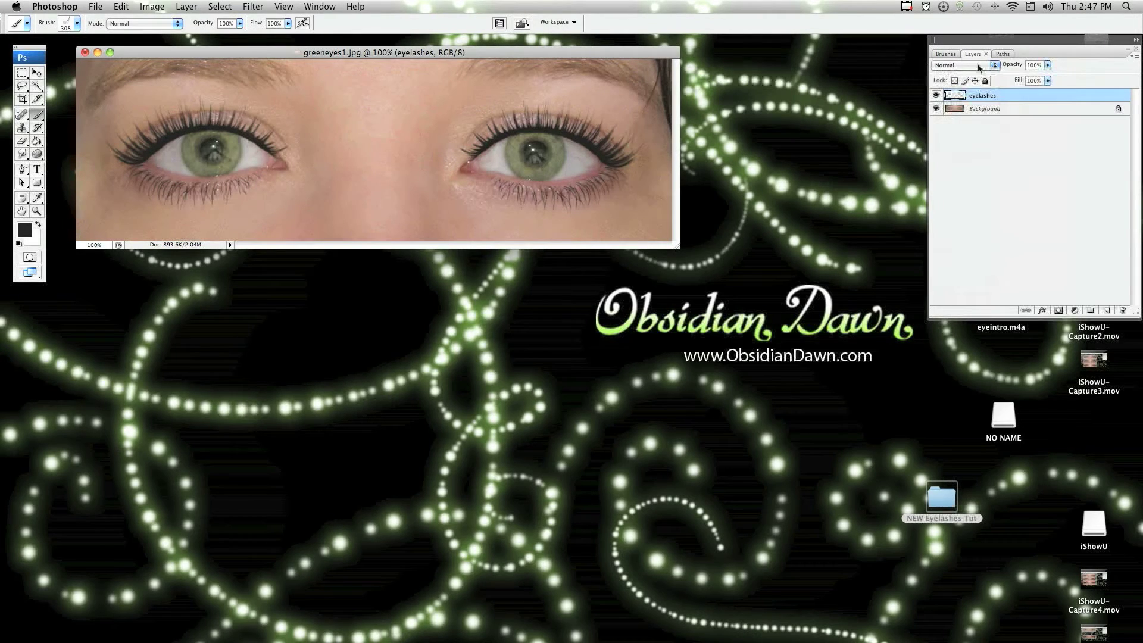
pyautogui.click(981, 68)
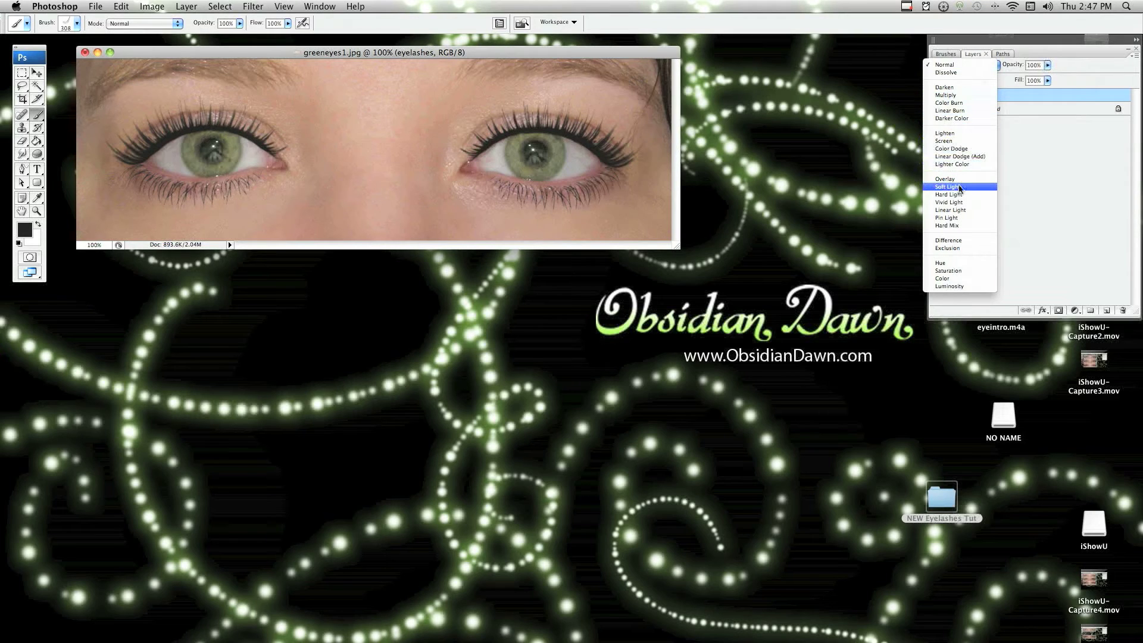
pyautogui.click(946, 95)
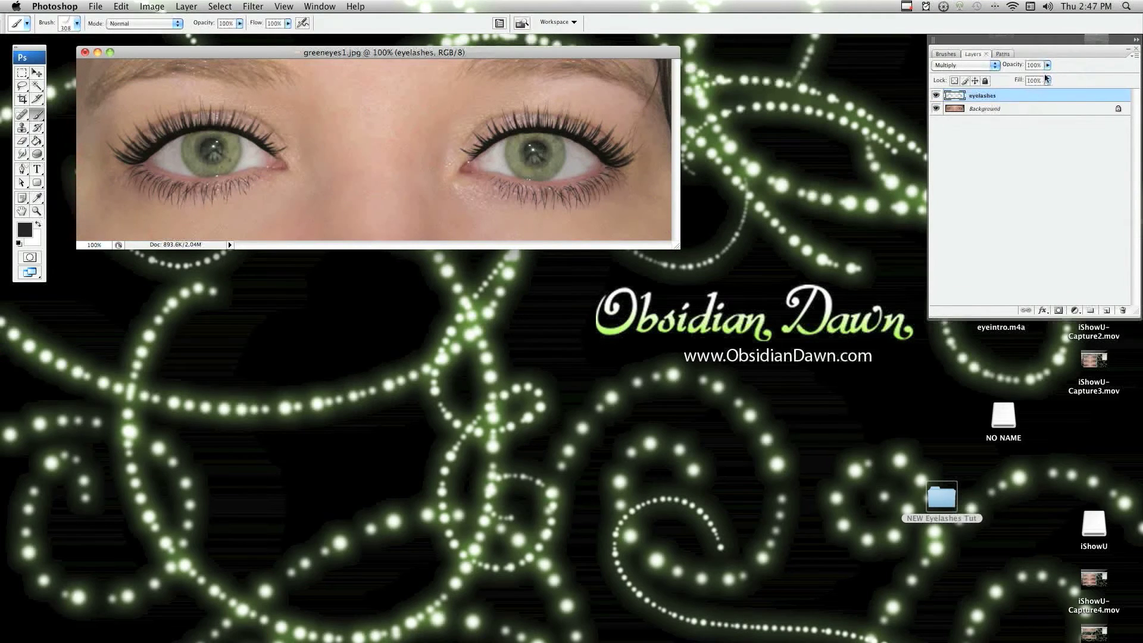
pyautogui.moveTo(1047, 65); pyautogui.dragTo(1031, 80)
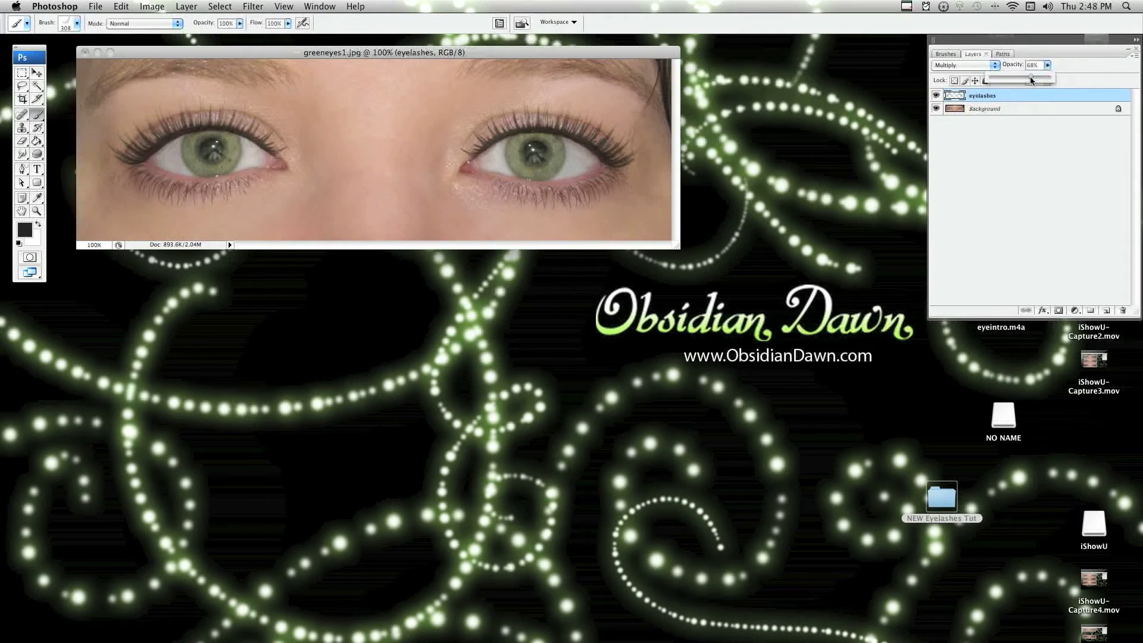
pyautogui.click(1048, 65)
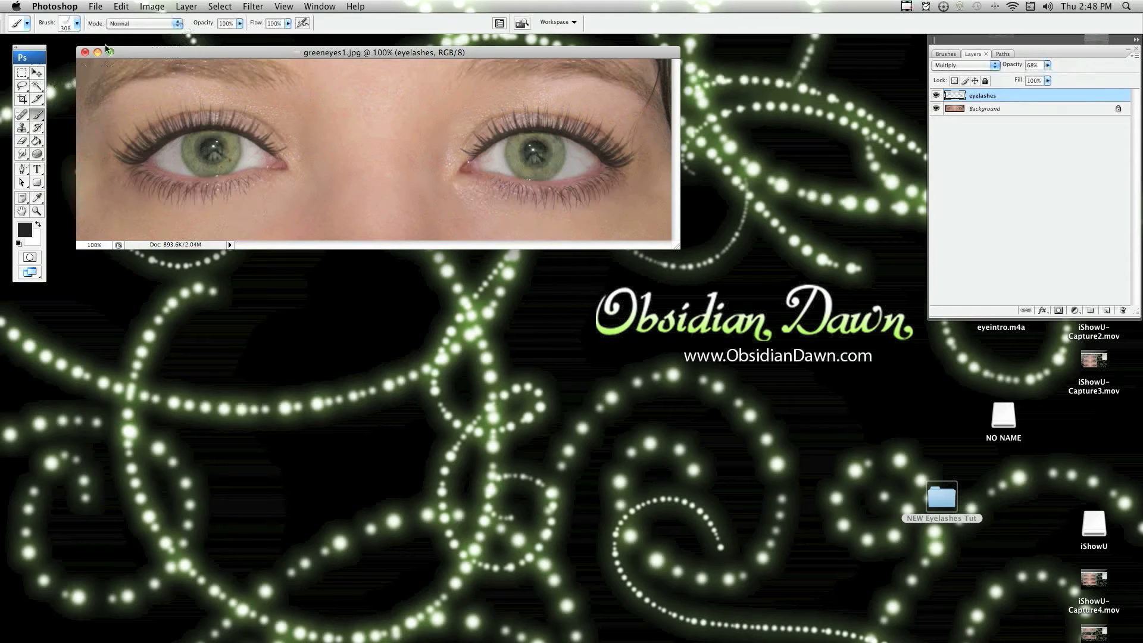
# - Pick the 800 lash brush at 308 px and add a new empty layer above eyelashes
pyautogui.click(77, 24)
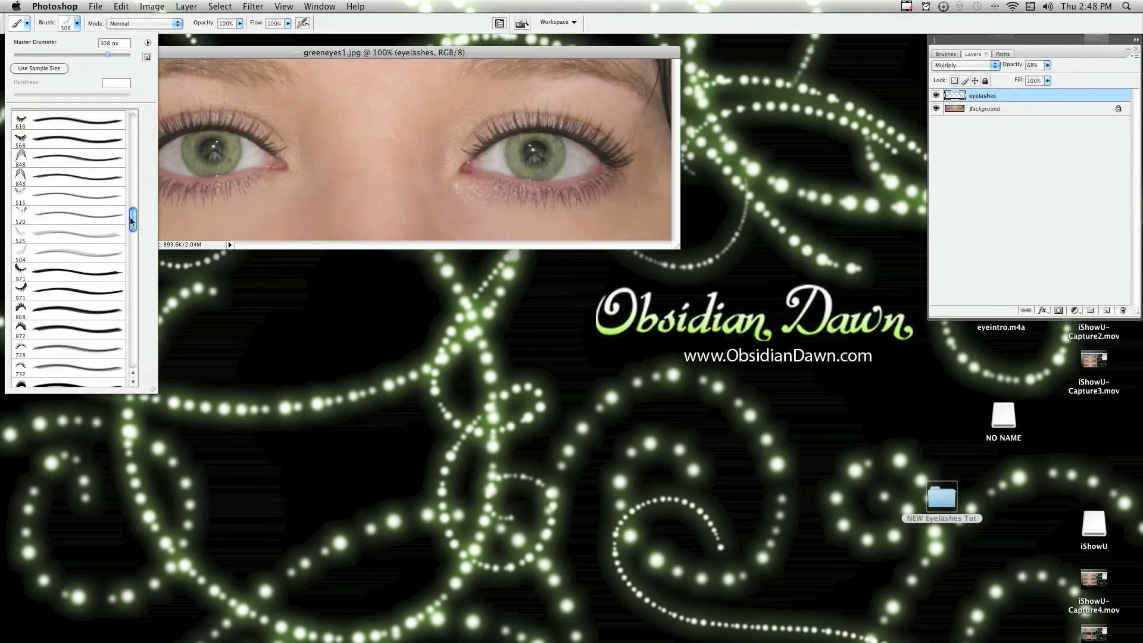
pyautogui.moveTo(134, 220)
pyautogui.mouseDown()
pyautogui.moveTo(140, 305)
pyautogui.moveTo(141, 282)
pyautogui.mouseUp()
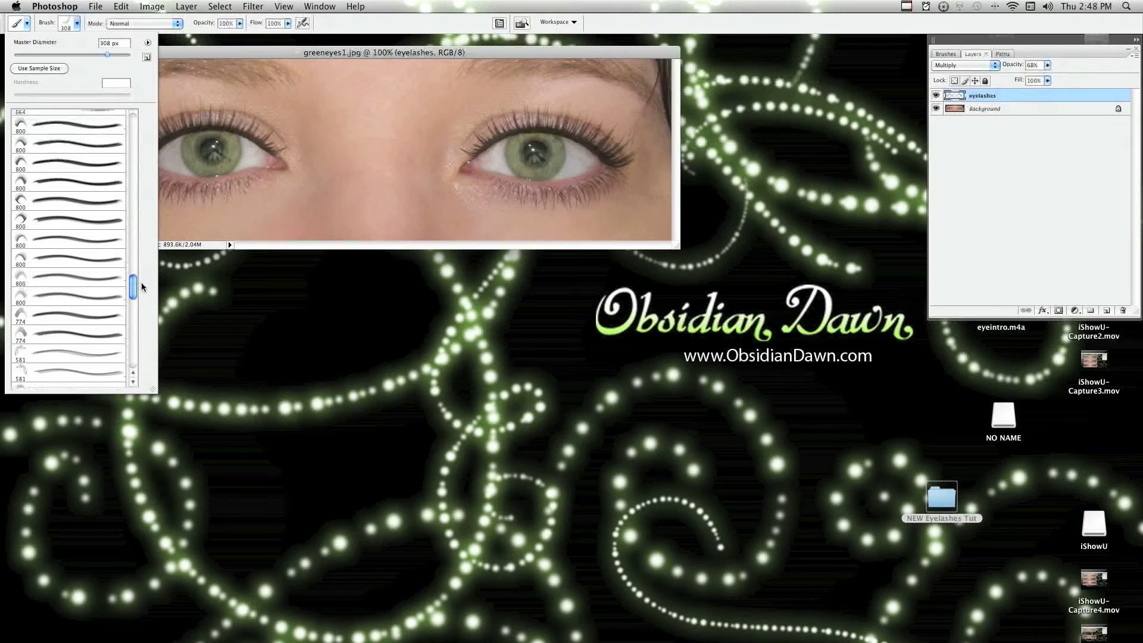
pyautogui.click(53, 222)
pyautogui.moveTo(96, 54); pyautogui.dragTo(108, 58)
pyautogui.press('Return')
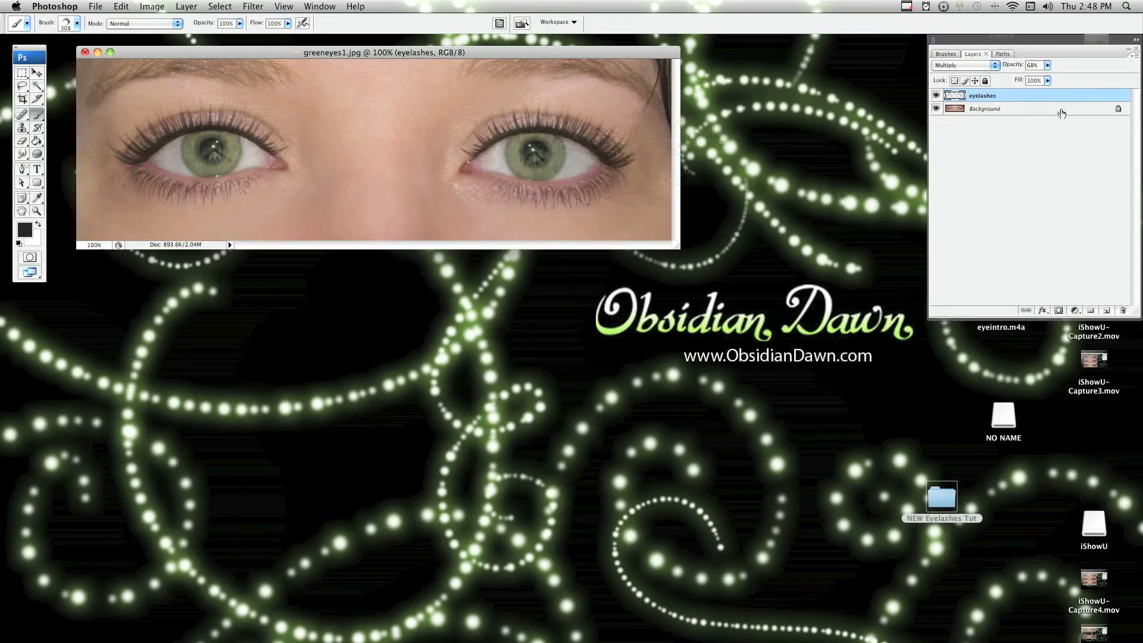
pyautogui.click(1107, 311)
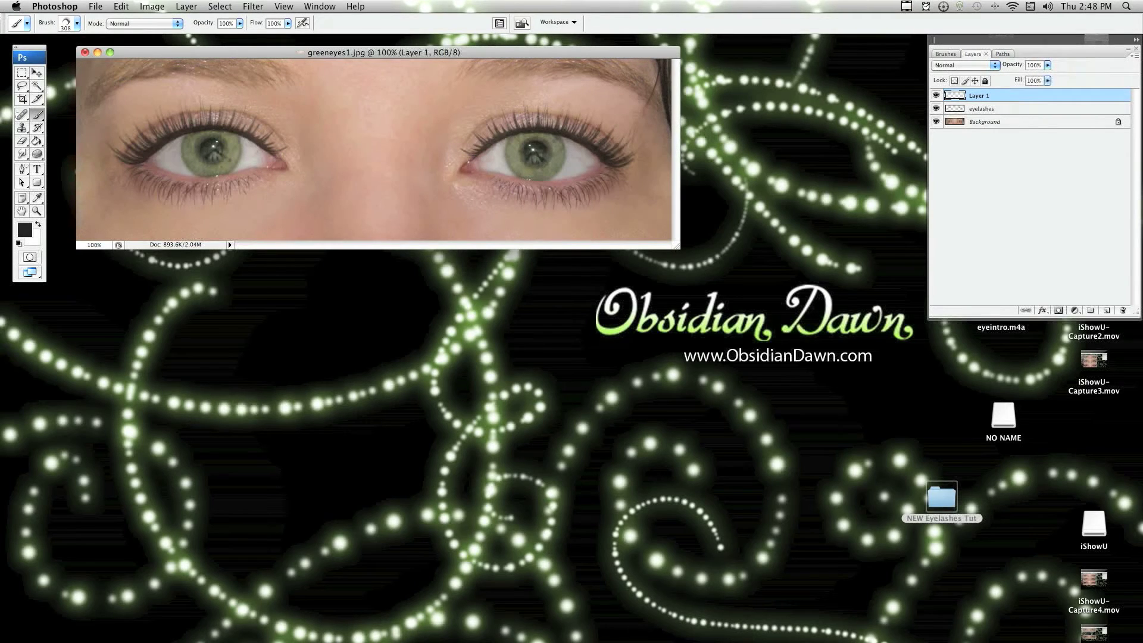
# - Resize the lash brush to 277 px and sample the plum swatch from bestcolors.psd
pyautogui.click(844, 632)
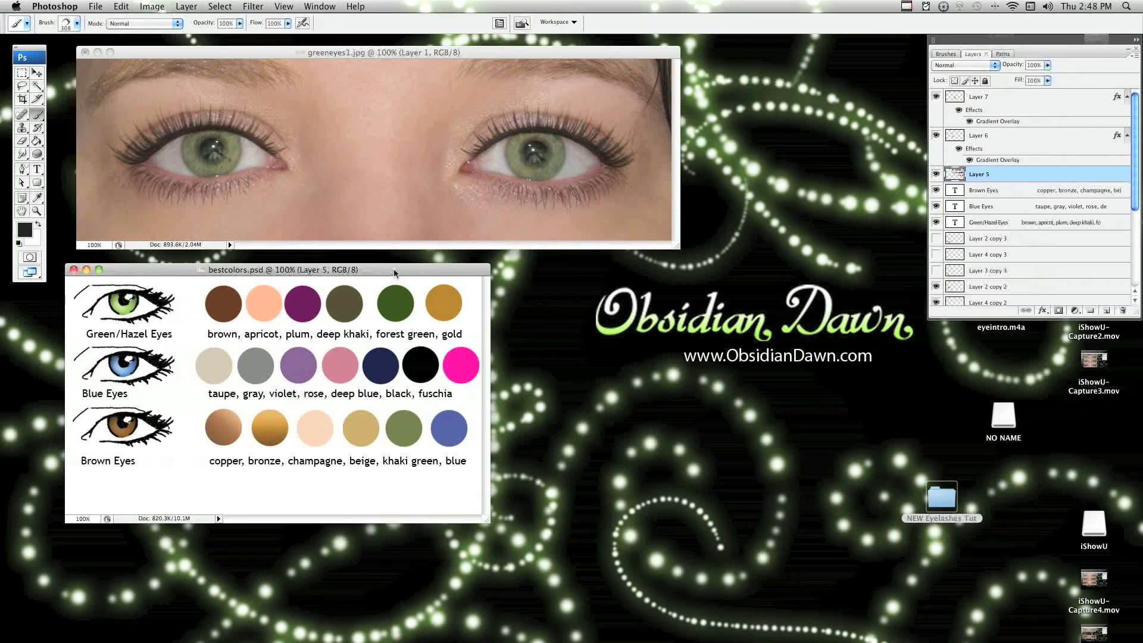
pyautogui.moveTo(394, 271); pyautogui.dragTo(400, 268)
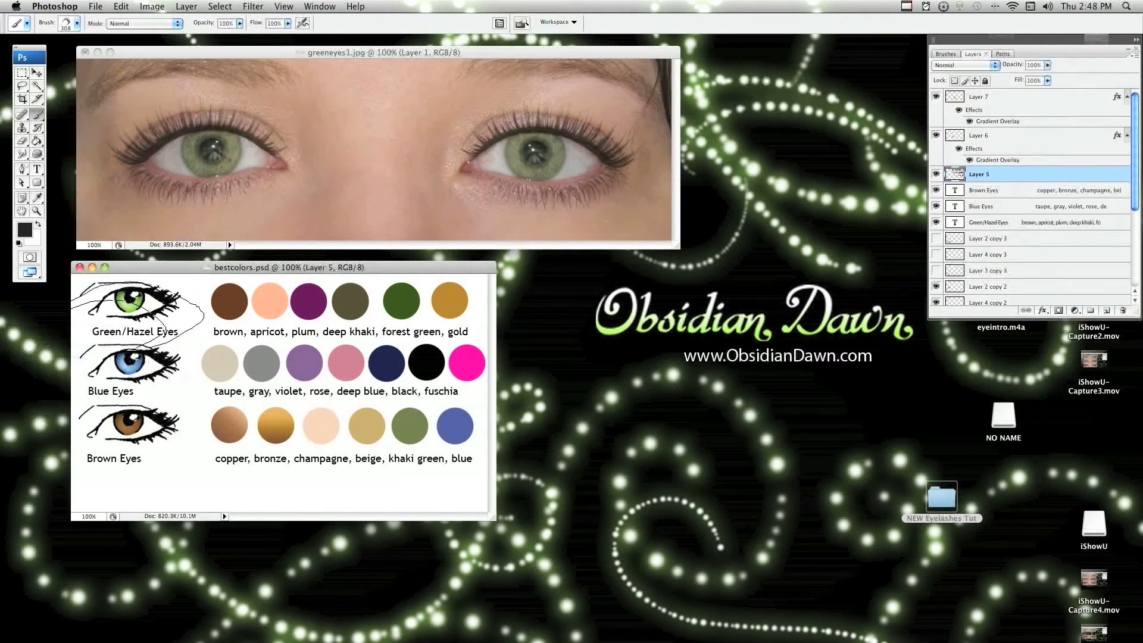
pyautogui.click(77, 23)
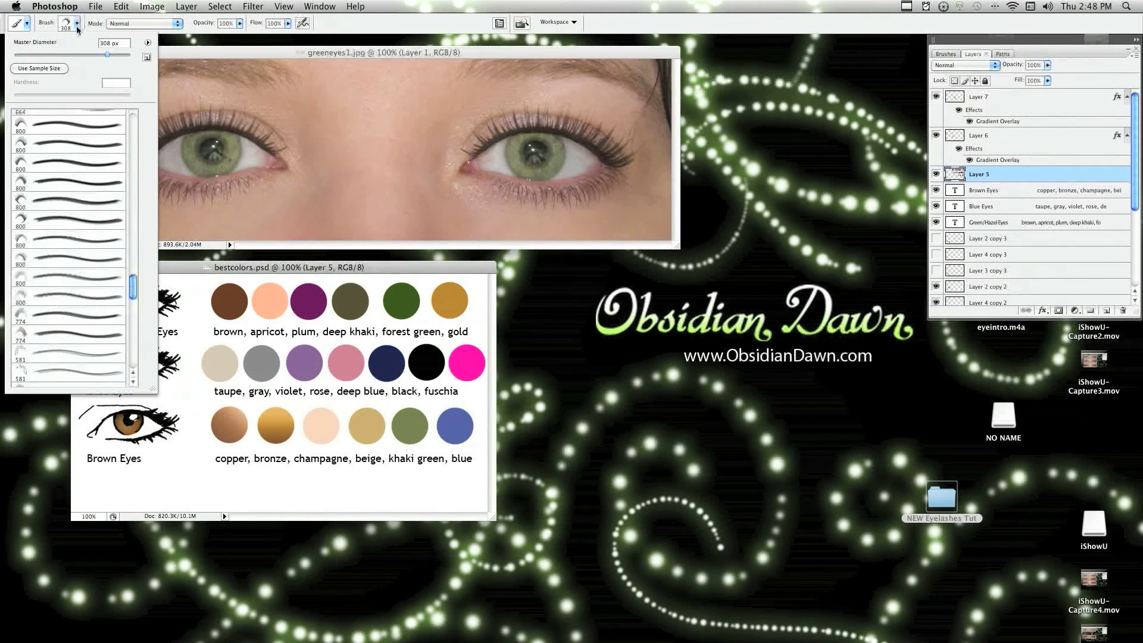
pyautogui.moveTo(66, 55); pyautogui.dragTo(62, 55)
pyautogui.click(76, 25)
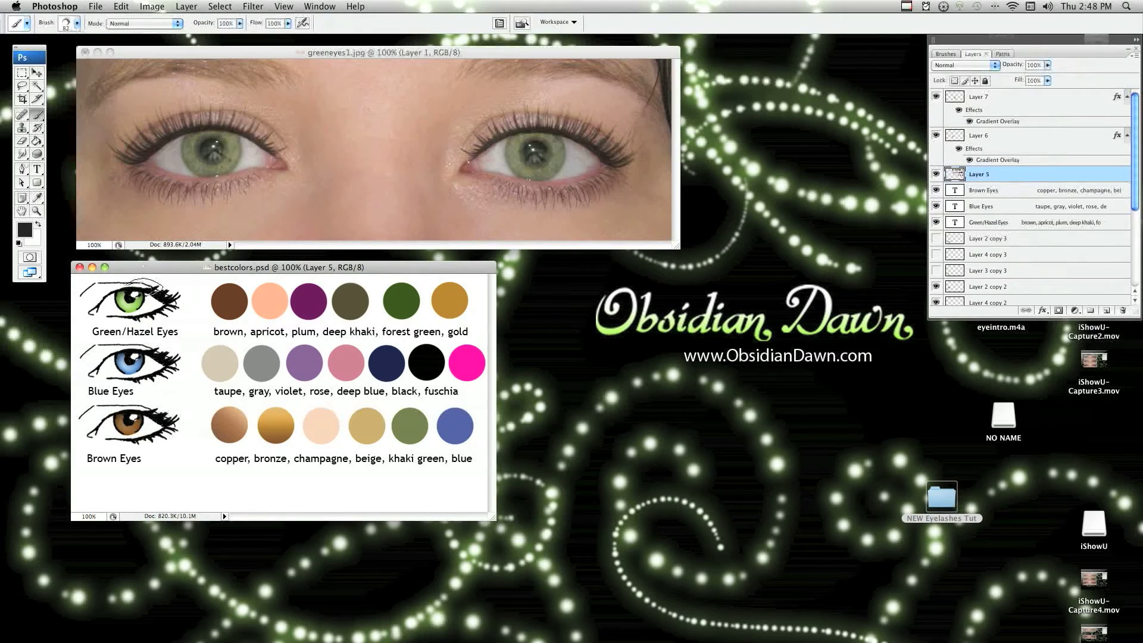
pyautogui.click(69, 20)
pyautogui.moveTo(89, 54); pyautogui.dragTo(106, 55)
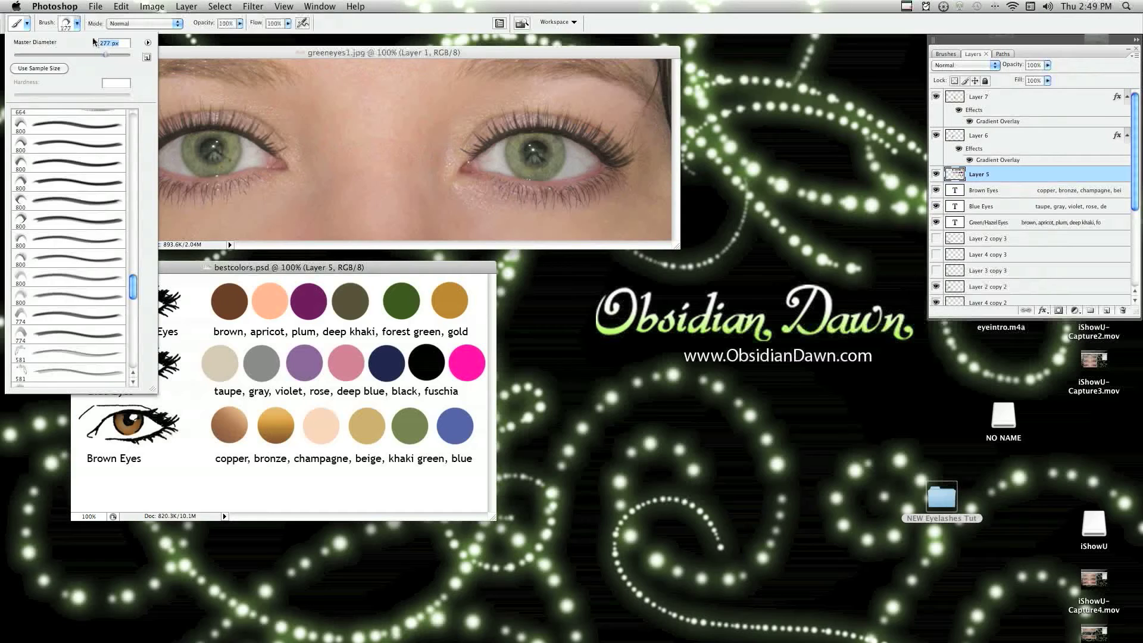
pyautogui.click(76, 24)
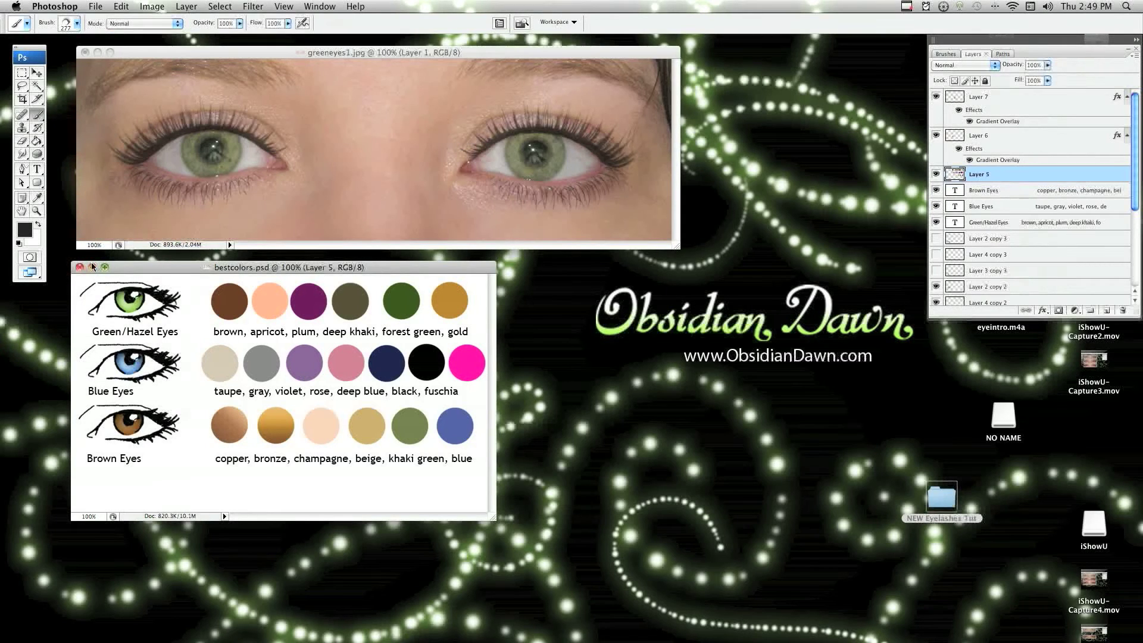
pyautogui.click(39, 197)
pyautogui.click(298, 314)
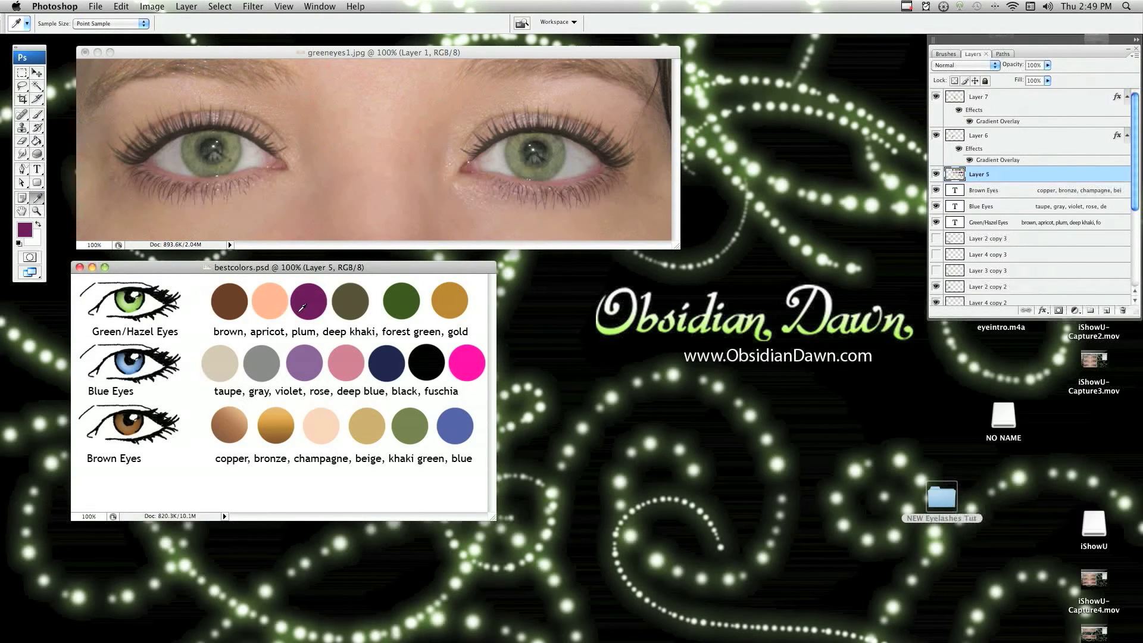
# - Stamp plum eyeshadow over the right eye of greeneyes1 with the lash brush on Layer 1
pyautogui.click(38, 114)
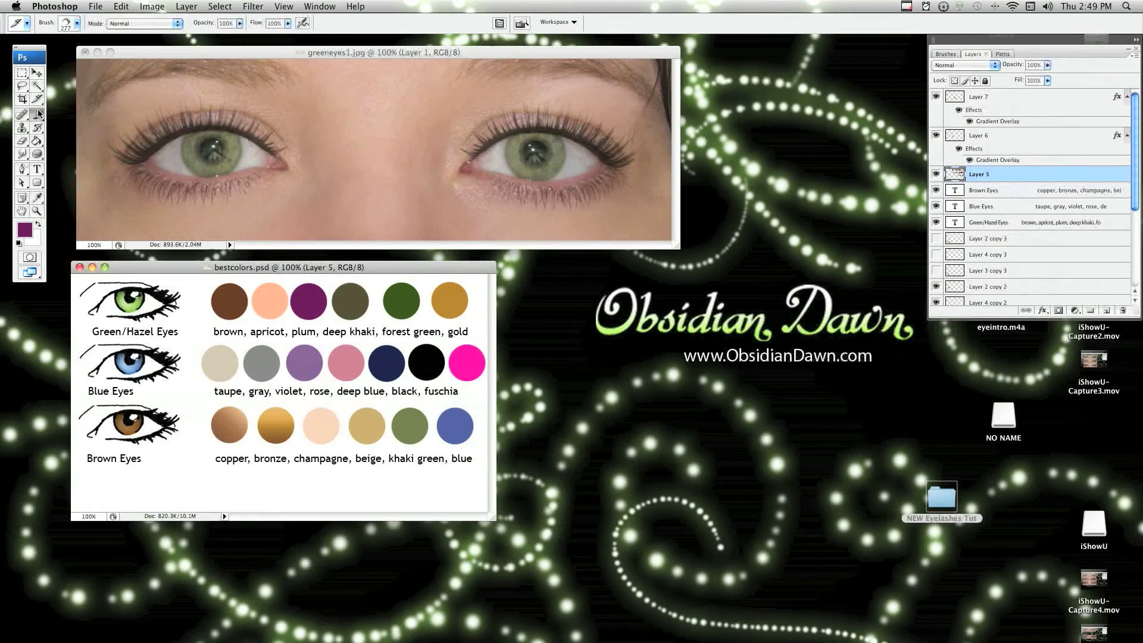
pyautogui.click(77, 23)
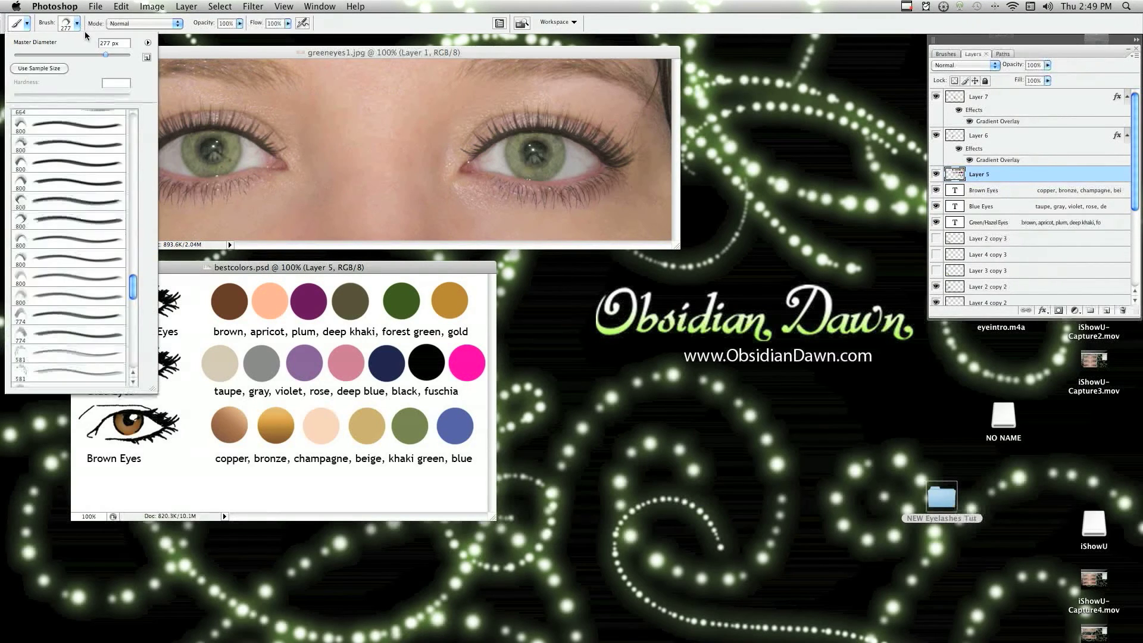
pyautogui.click(77, 24)
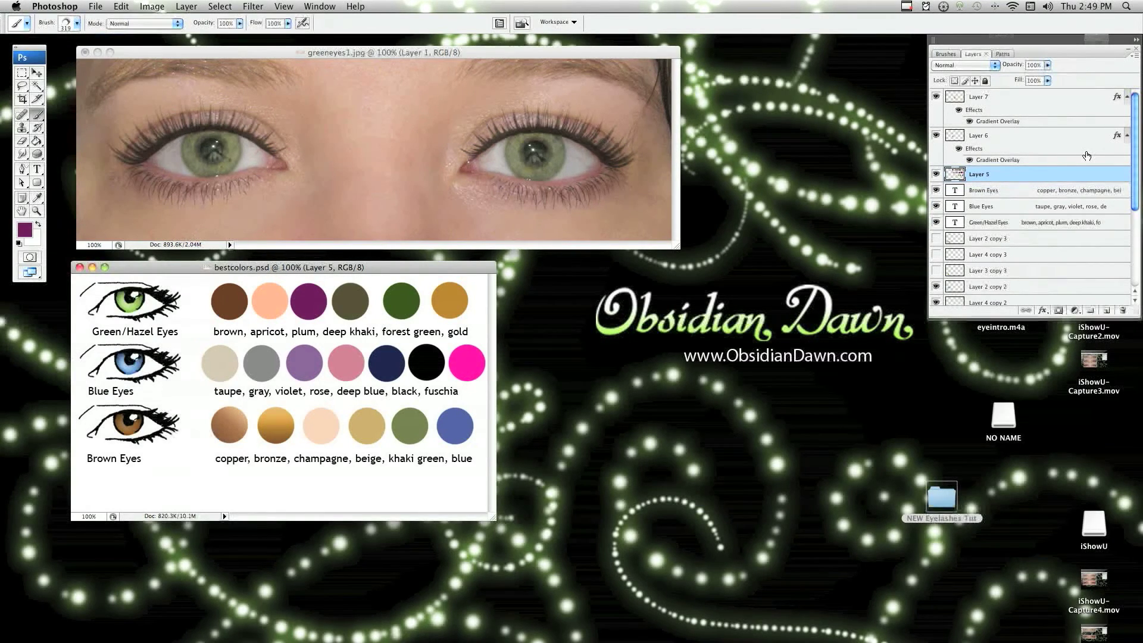
pyautogui.click(496, 54)
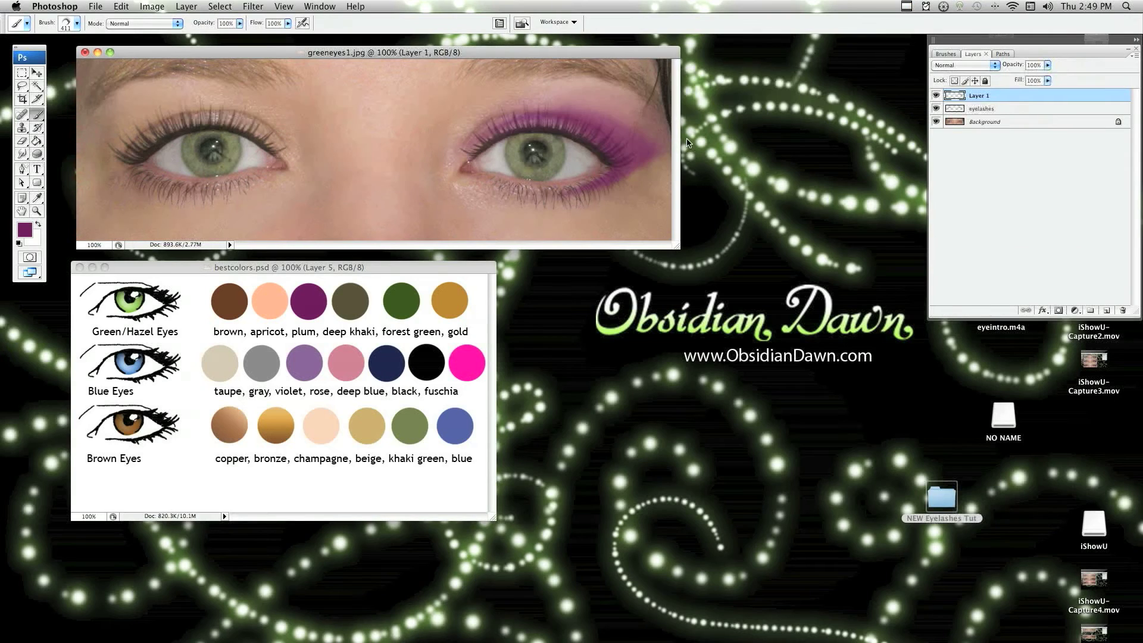
pyautogui.press('super+t')
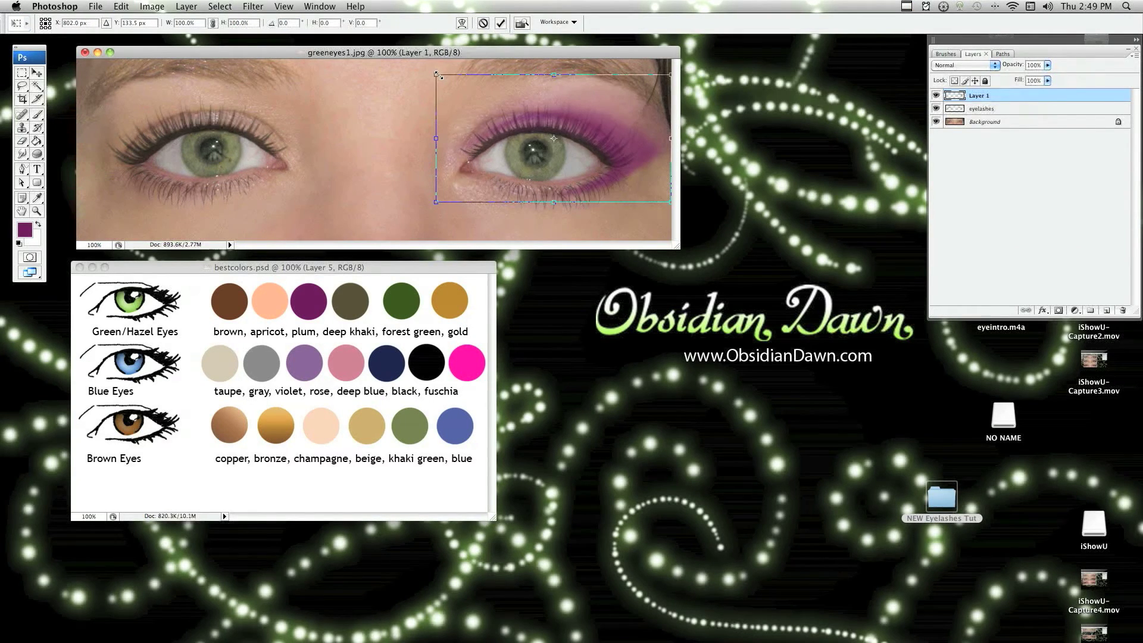
# - Scale the plum shadow to 96.2% and warp it to hug the right eyelid
pyautogui.moveTo(437, 75); pyautogui.dragTo(444, 81)
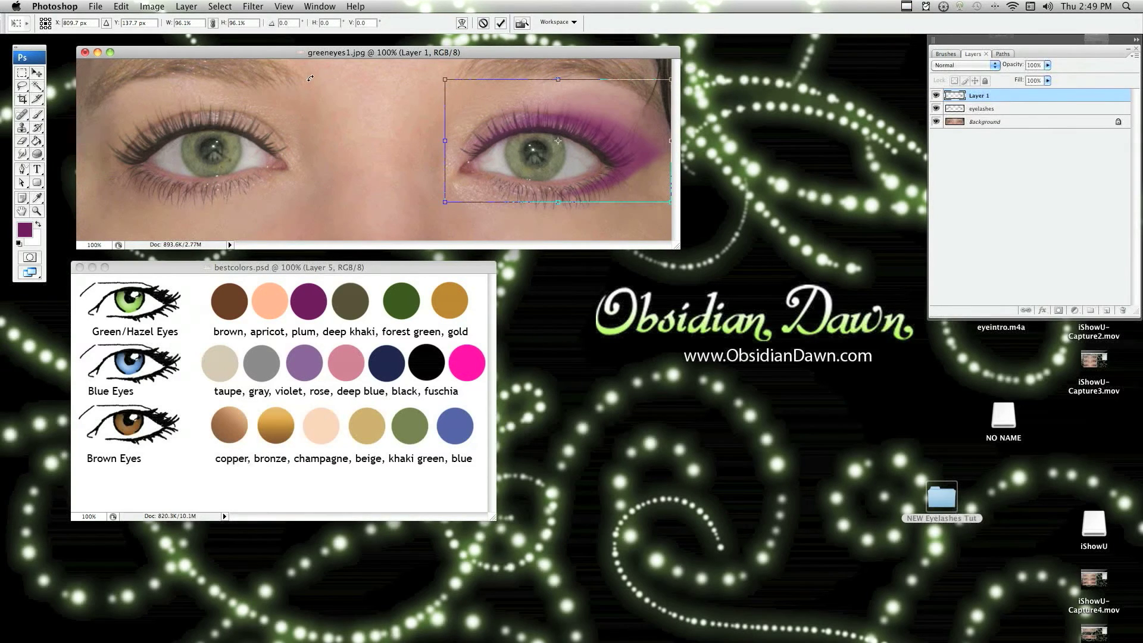
pyautogui.rightClick(516, 152)
pyautogui.click(543, 230)
pyautogui.moveTo(555, 191); pyautogui.dragTo(553, 190)
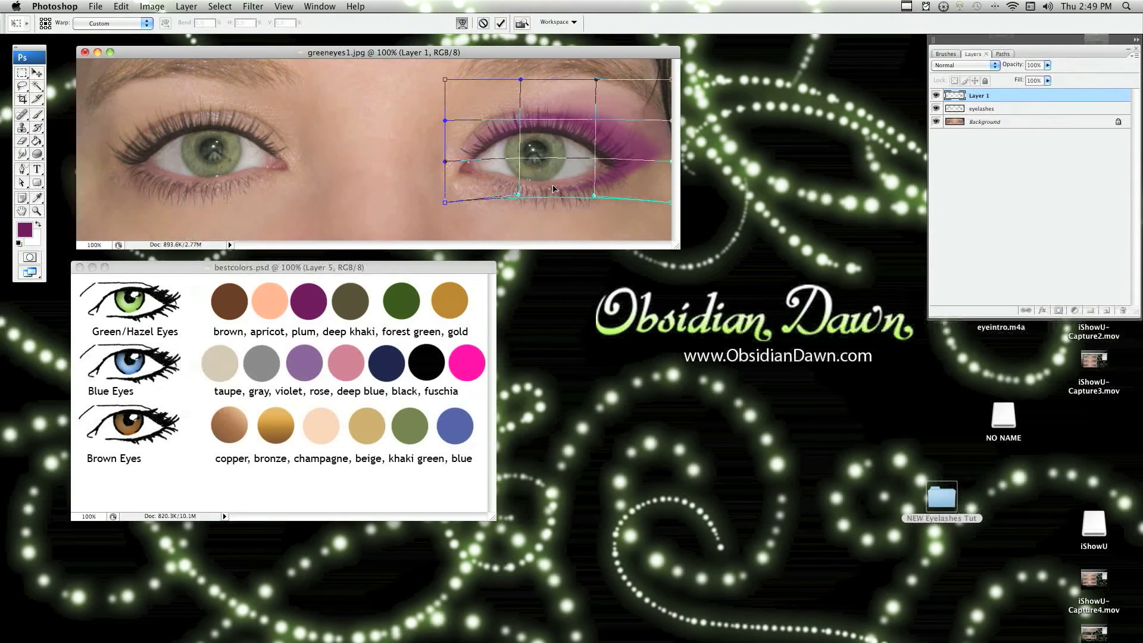
pyautogui.moveTo(587, 123); pyautogui.dragTo(586, 127)
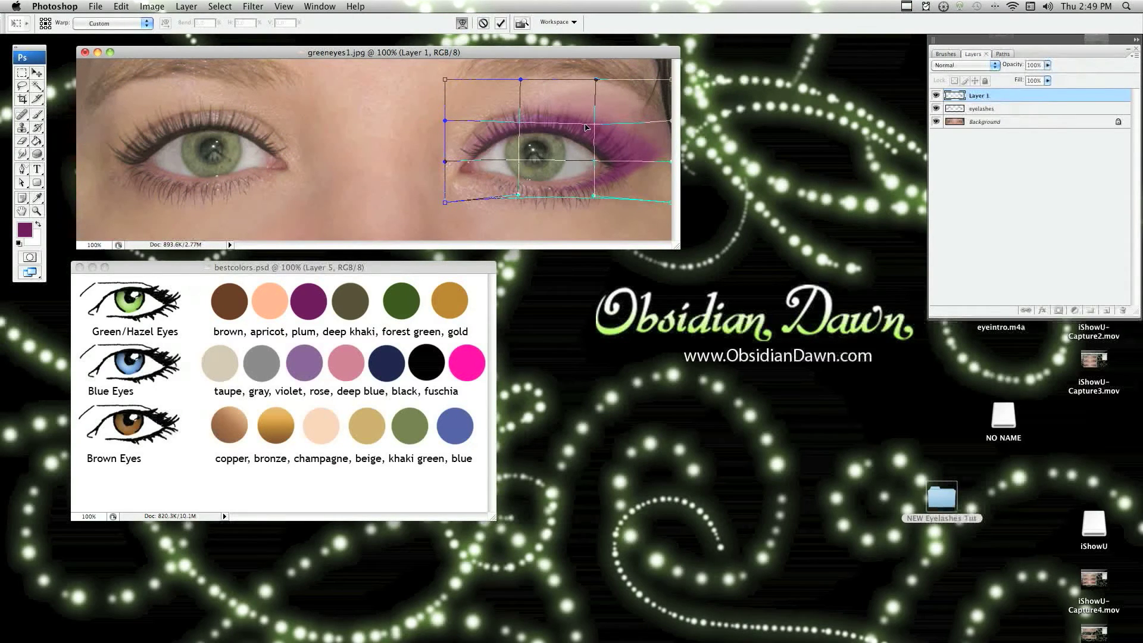
pyautogui.moveTo(512, 157); pyautogui.dragTo(512, 151)
pyautogui.click(500, 23)
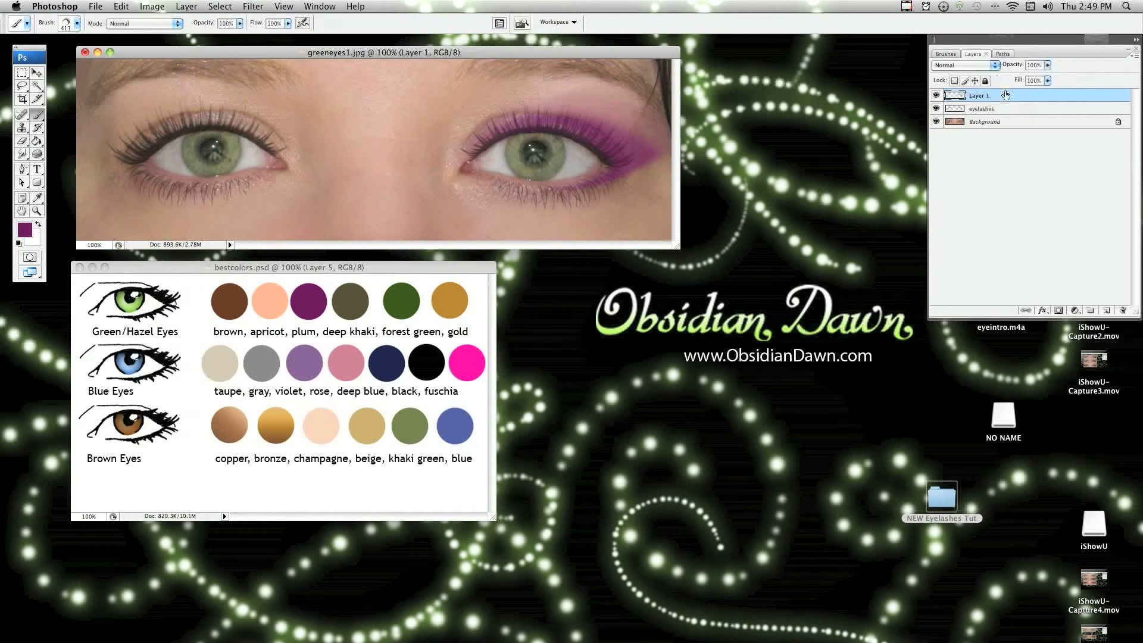
# - Duplicate Layer 1 as Layer 1 copy
pyautogui.rightClick(1003, 95)
pyautogui.click(1025, 117)
pyautogui.click(705, 240)
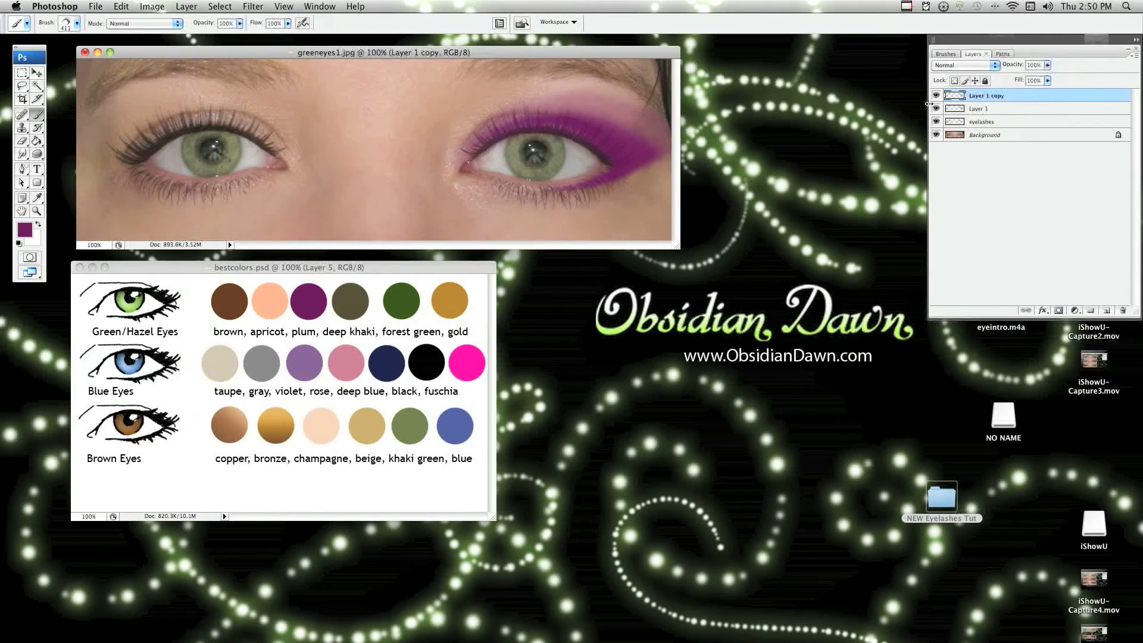
# - Flip the copied shadow horizontally, move it onto the left eye, and merge into Layer 1
pyautogui.hotkey('ctrl', 't')
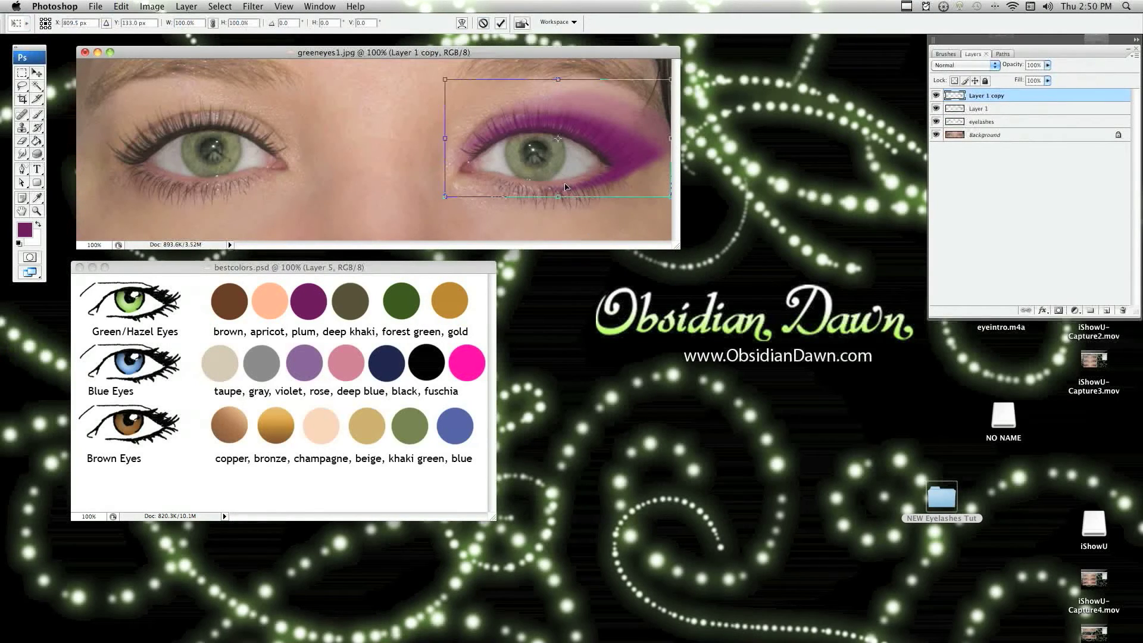
pyautogui.rightClick(565, 187)
pyautogui.click(601, 307)
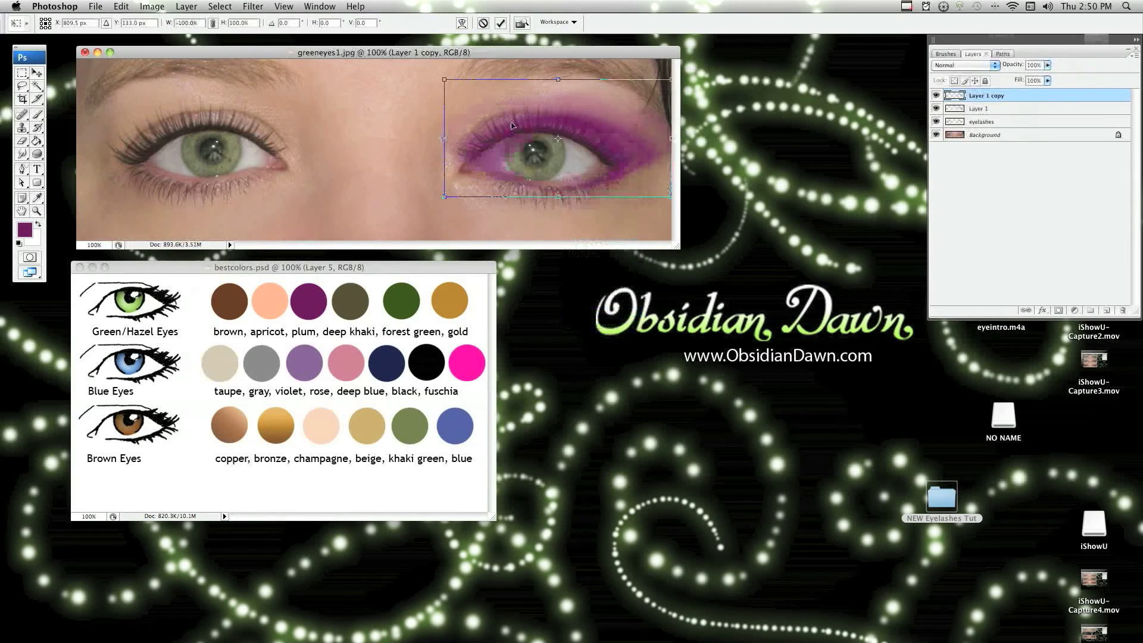
pyautogui.moveTo(582, 127); pyautogui.dragTo(221, 120)
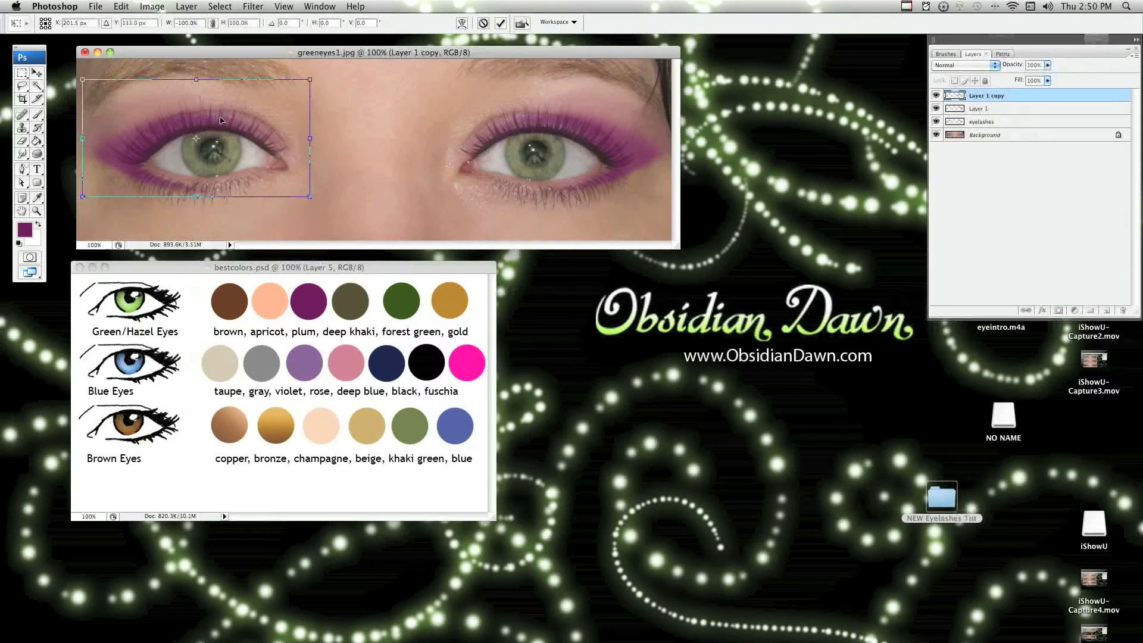
pyautogui.click(500, 22)
pyautogui.press('b')
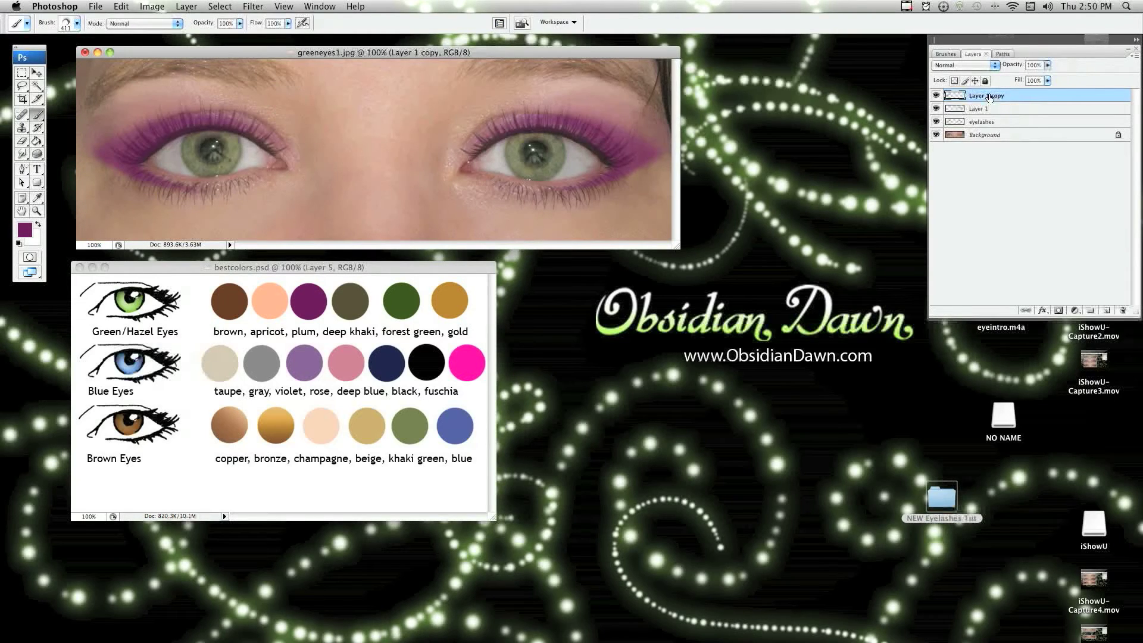
pyautogui.press('super+e')
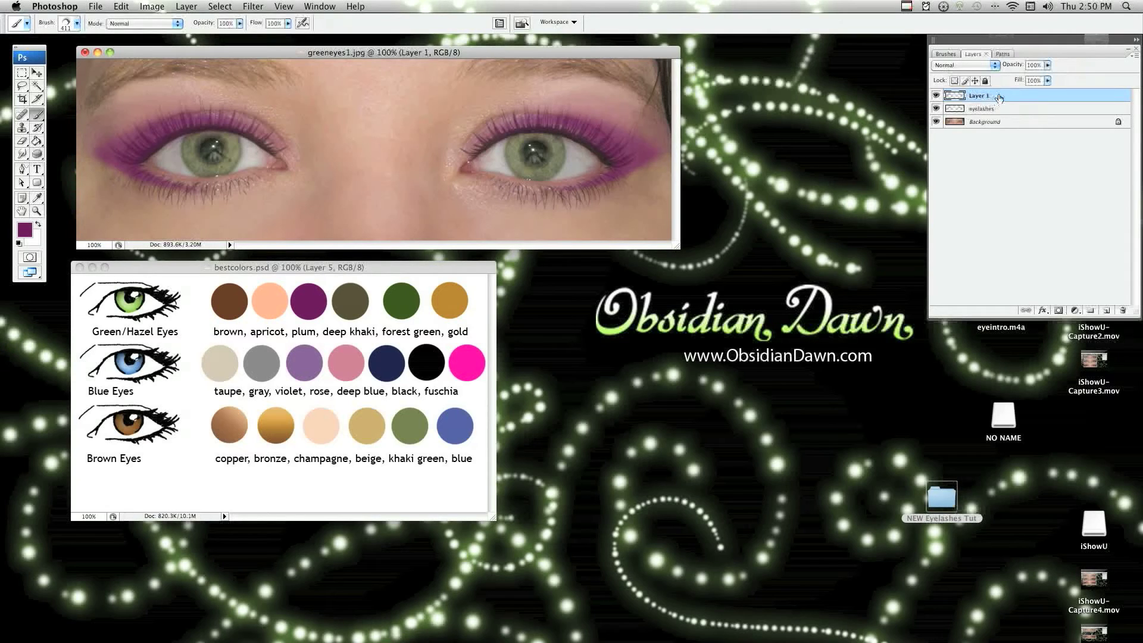
# - Move Layer 1 below eyelashes and set its blend mode to Overlay after trying Multiply and Color
pyautogui.moveTo(998, 95); pyautogui.dragTo(997, 116)
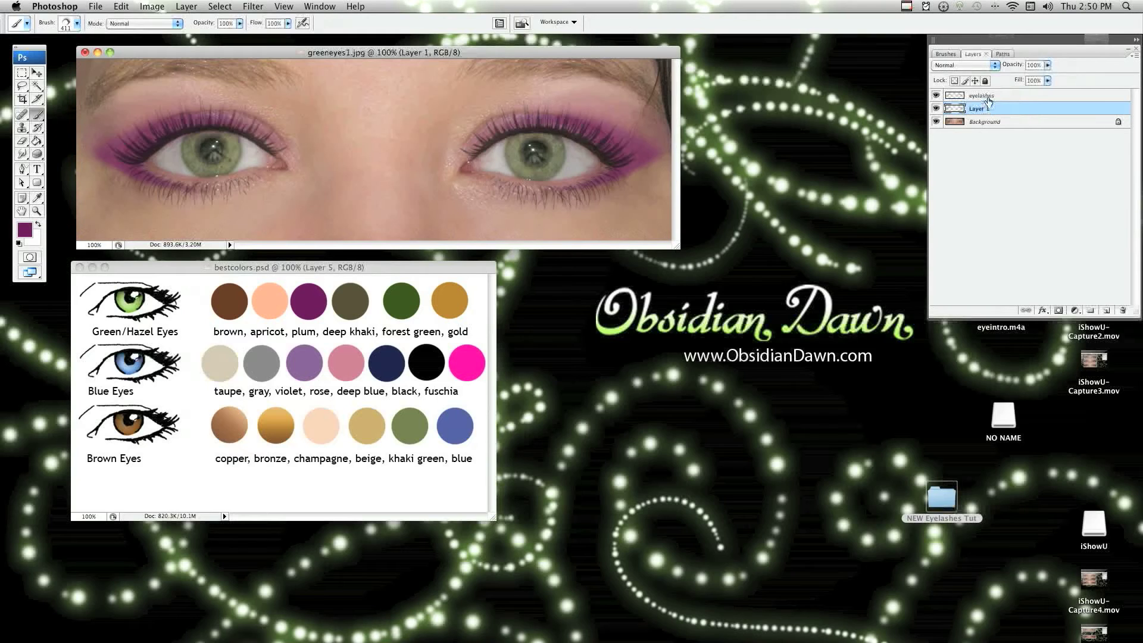
pyautogui.click(993, 67)
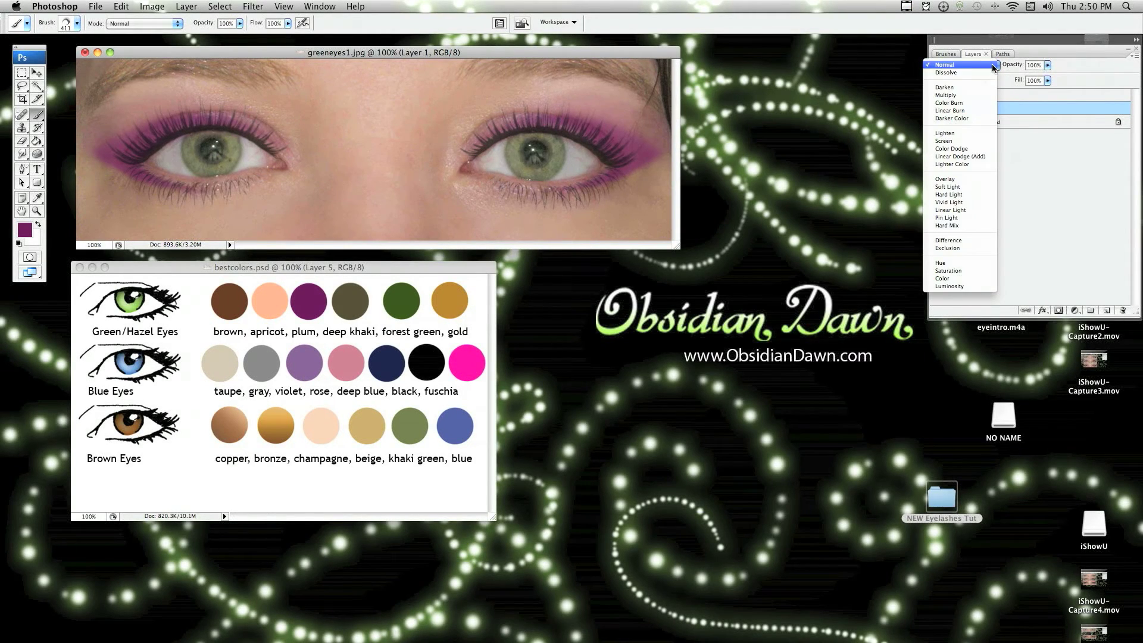
pyautogui.click(953, 95)
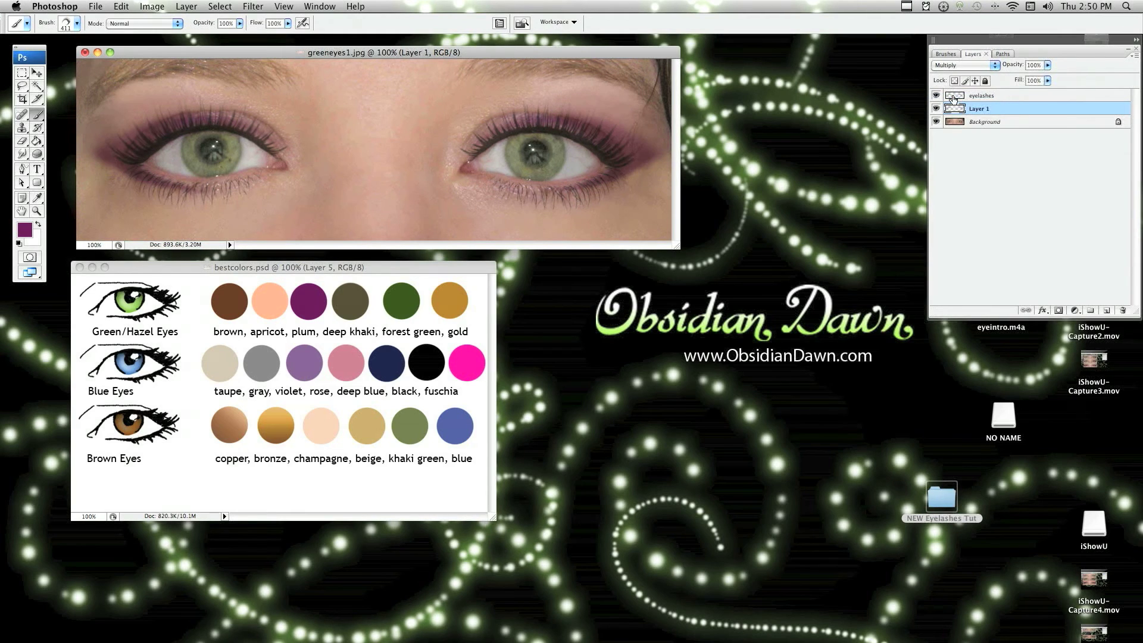
pyautogui.click(996, 67)
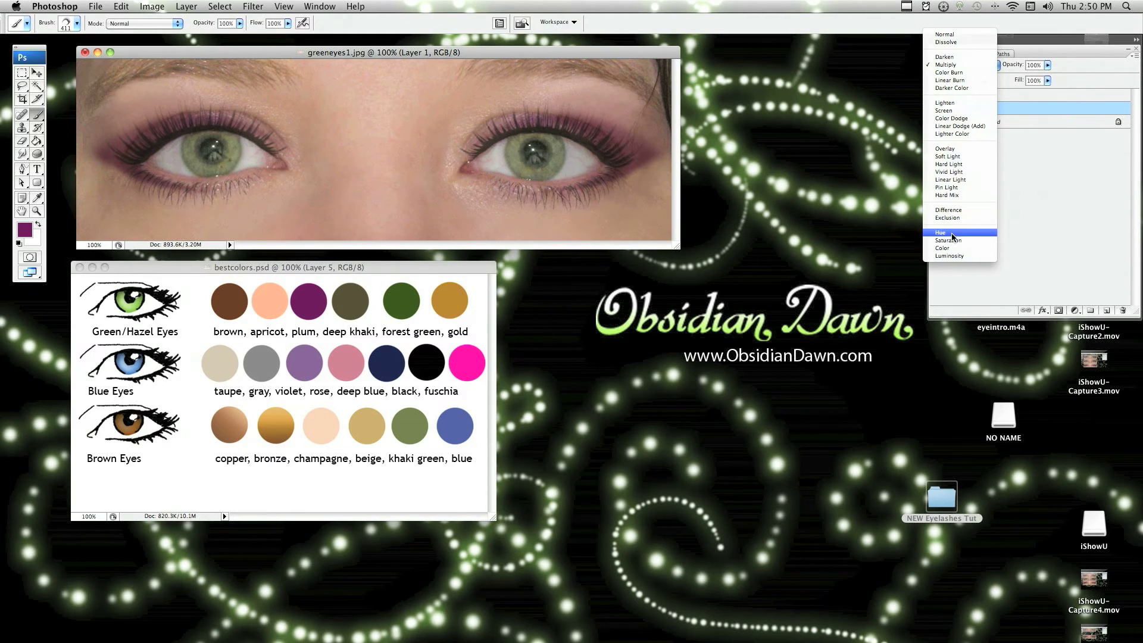
pyautogui.click(948, 248)
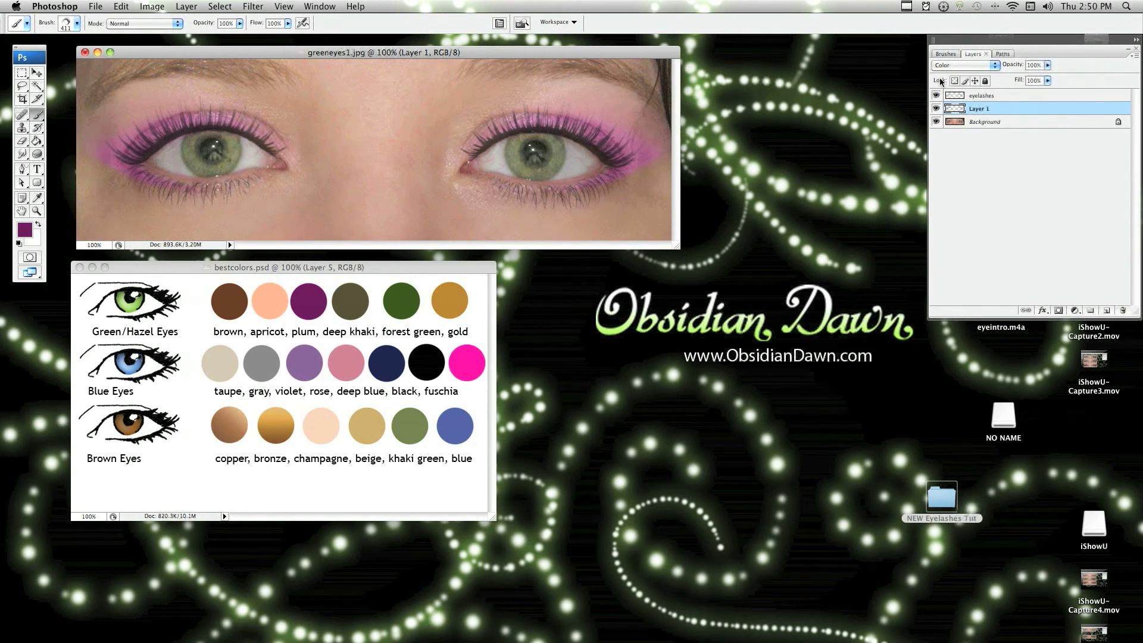
pyautogui.click(996, 66)
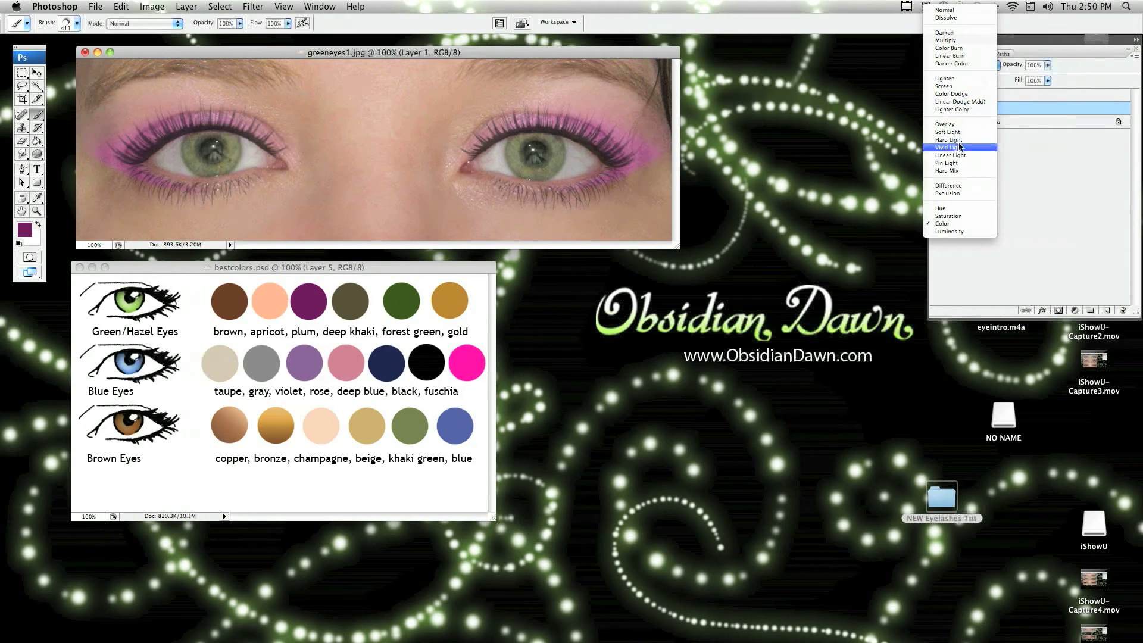
pyautogui.click(958, 124)
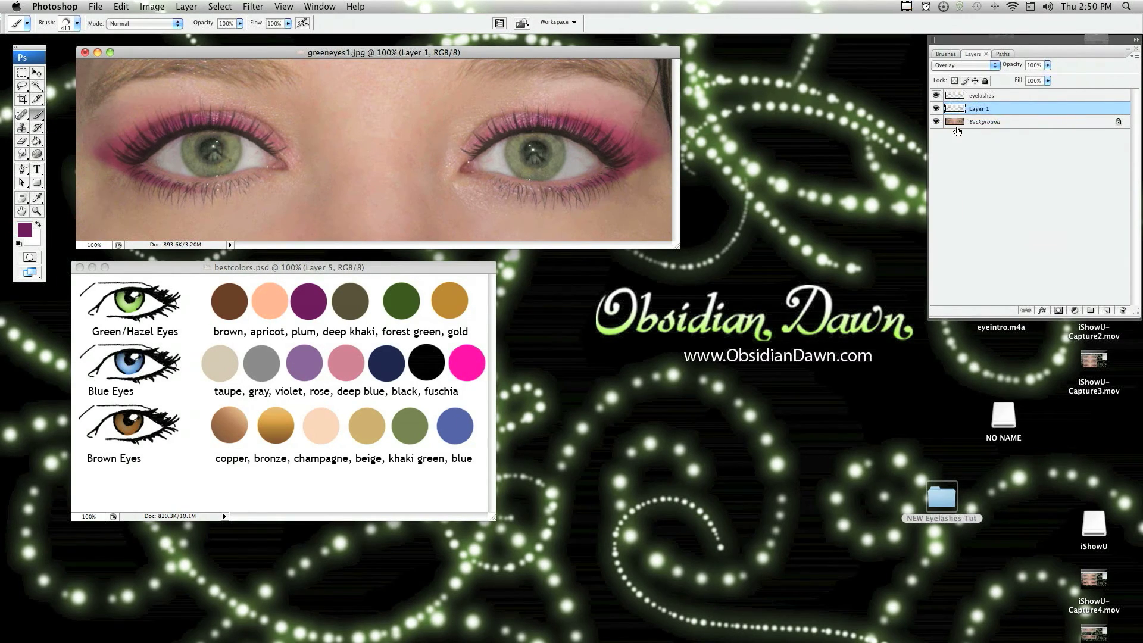
# - Shift the eyeshadow hue to -38 with Hue/Saturation and lower the layer to 73% opacity
pyautogui.click(153, 7)
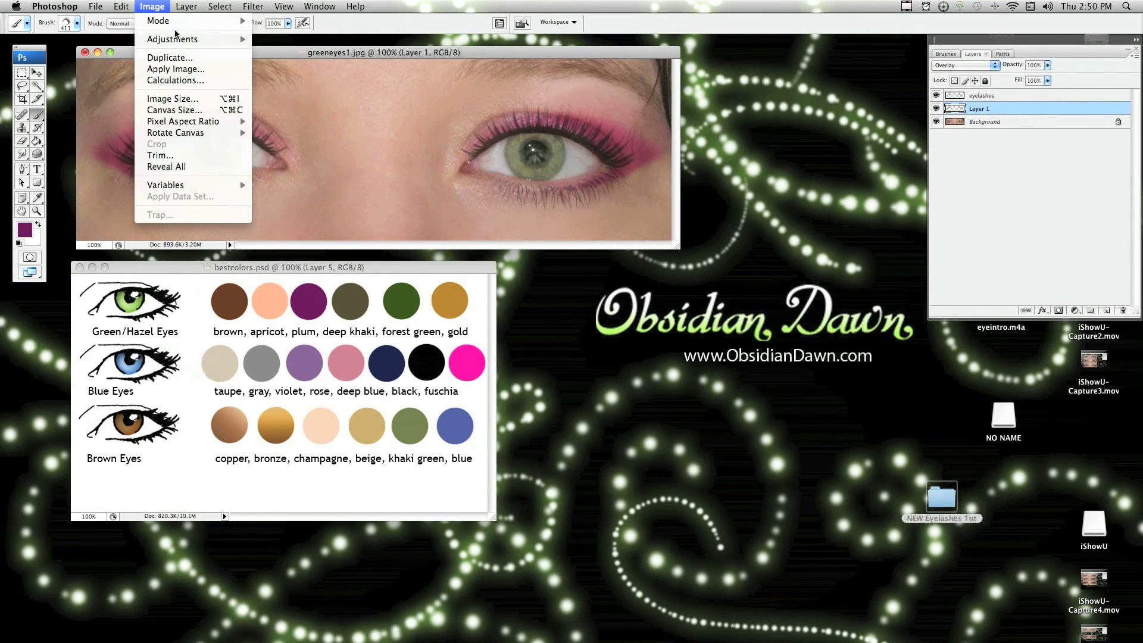
pyautogui.moveTo(179, 40)
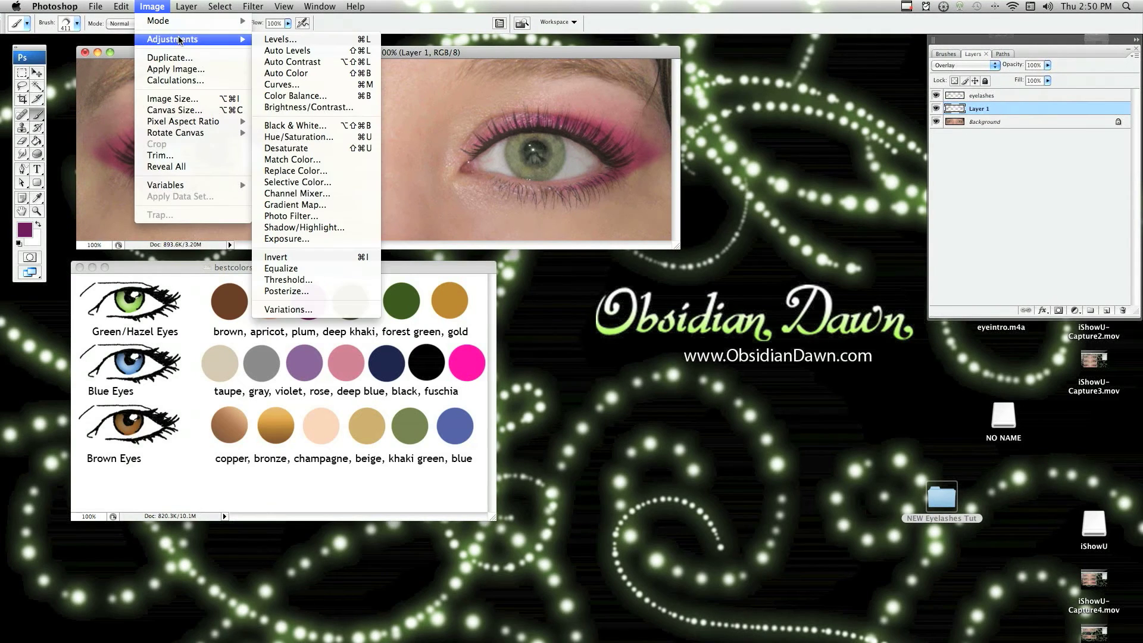
pyautogui.click(292, 137)
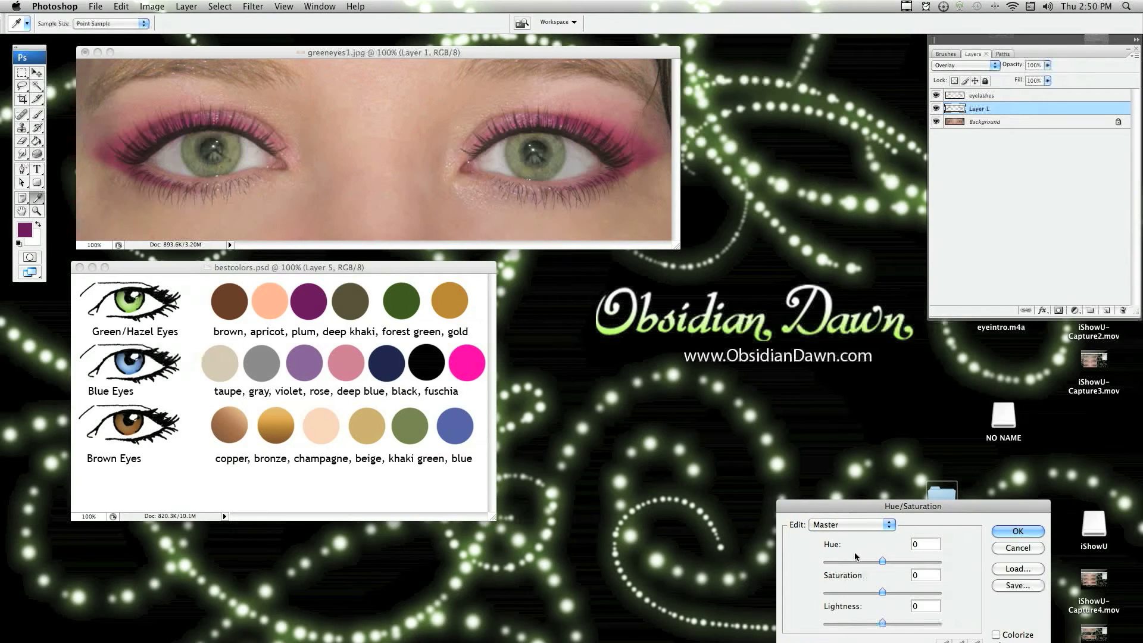
pyautogui.moveTo(882, 561); pyautogui.dragTo(859, 562)
pyautogui.click(1017, 531)
pyautogui.press('b')
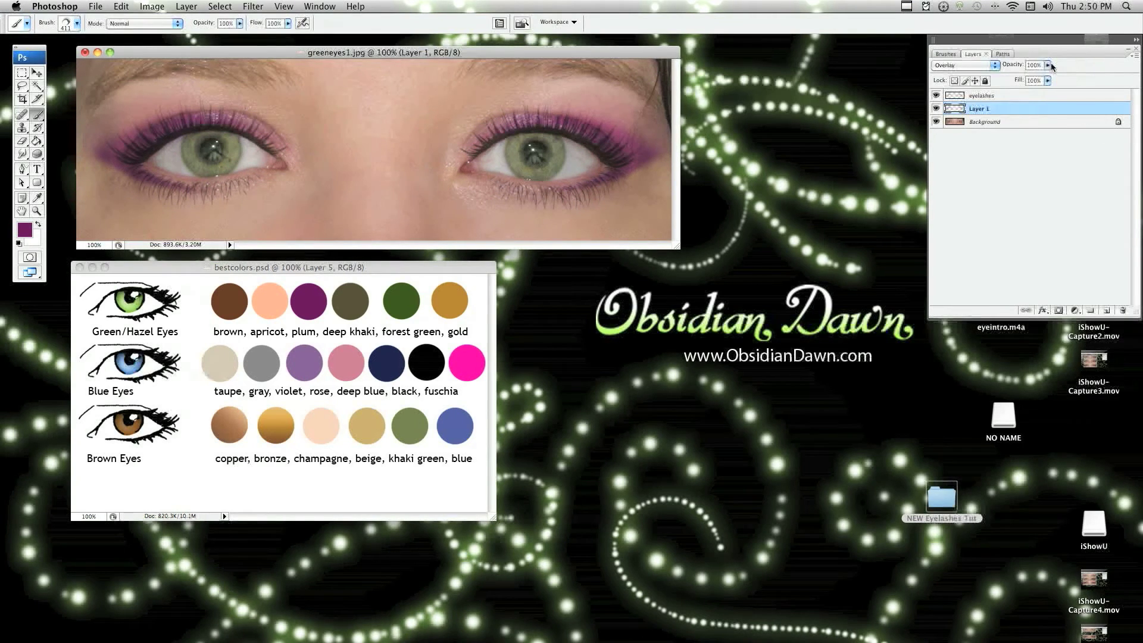
pyautogui.moveTo(1050, 66); pyautogui.dragTo(1032, 80)
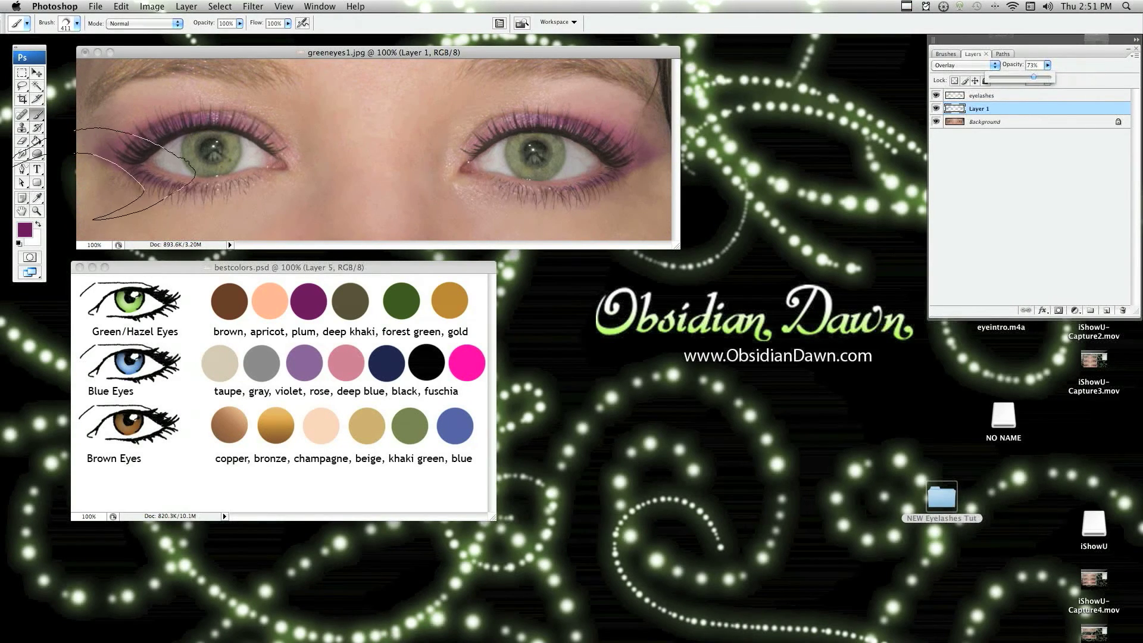
# - Set an 800 px brush tip to 360 px and stamp pink shadow above the right eyelid on new Layer 2
pyautogui.click(78, 24)
pyautogui.scroll(-5, 136, 302)
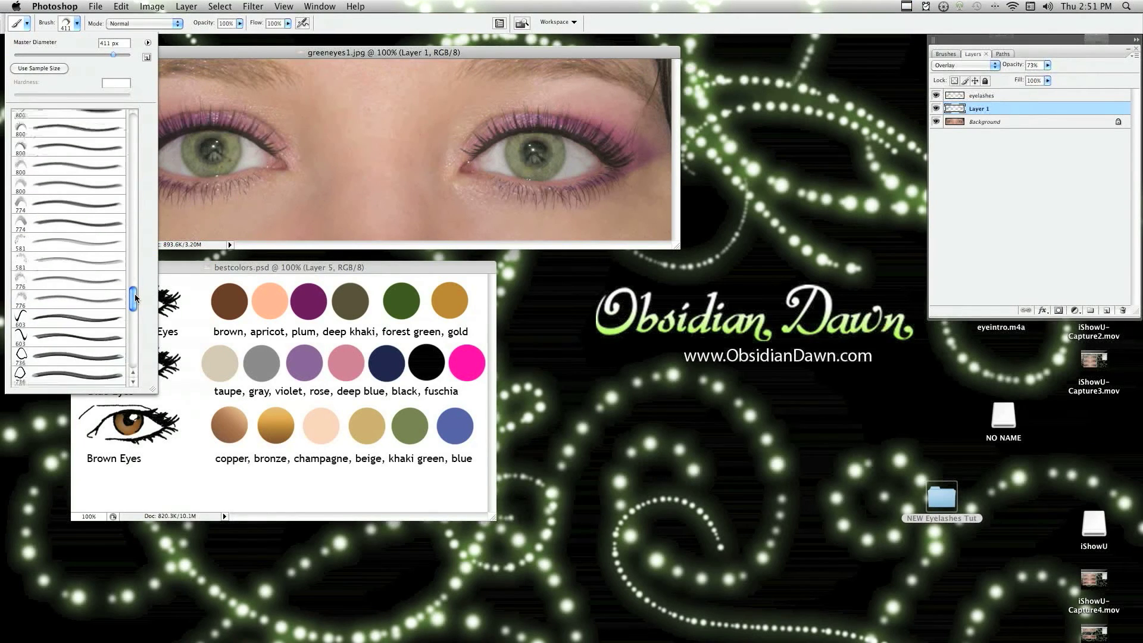
pyautogui.click(36, 338)
pyautogui.moveTo(110, 55); pyautogui.dragTo(89, 55)
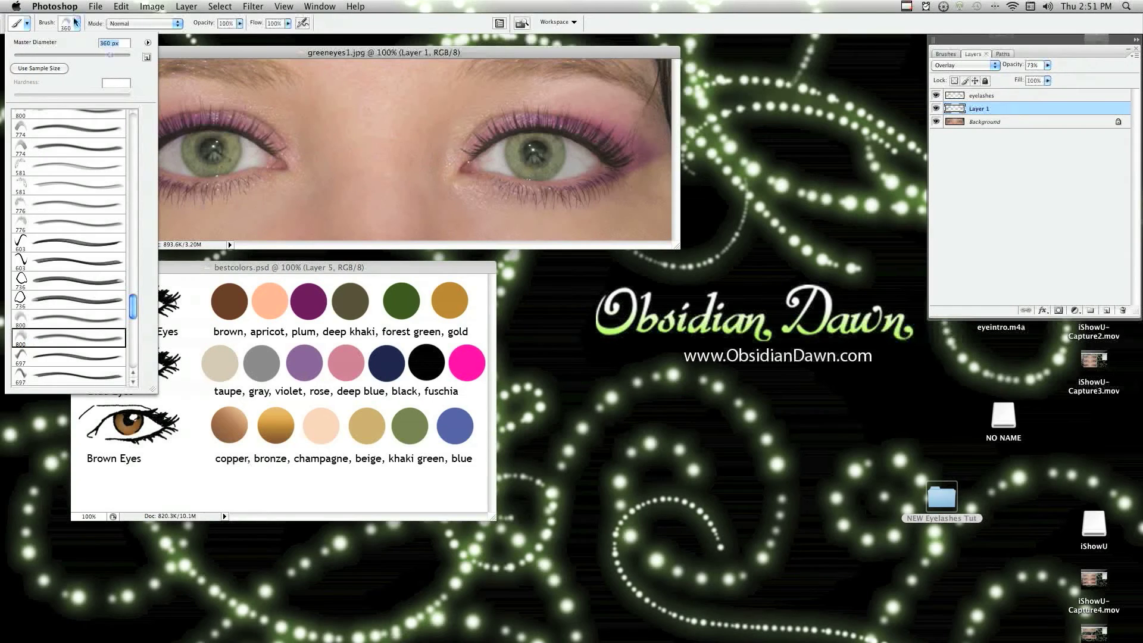
pyautogui.press('Return')
pyautogui.click(1105, 310)
pyautogui.moveTo(539, 108)
pyautogui.mouseDown()
pyautogui.moveTo(655, 116)
pyautogui.moveTo(649, 143)
pyautogui.moveTo(604, 124)
pyautogui.mouseUp()
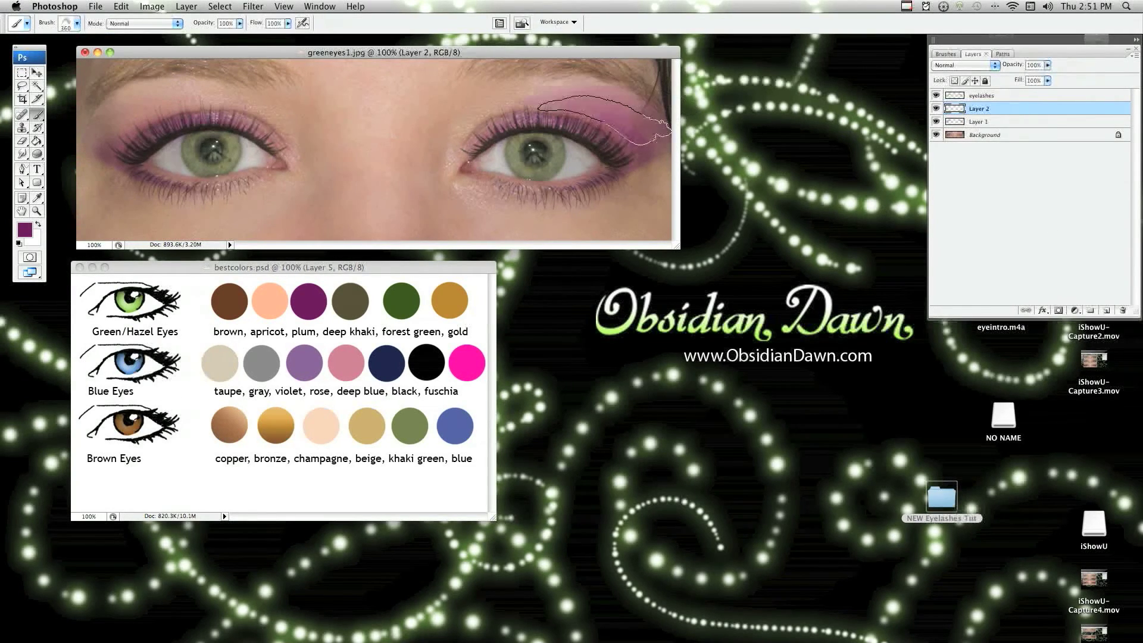
pyautogui.click(605, 121)
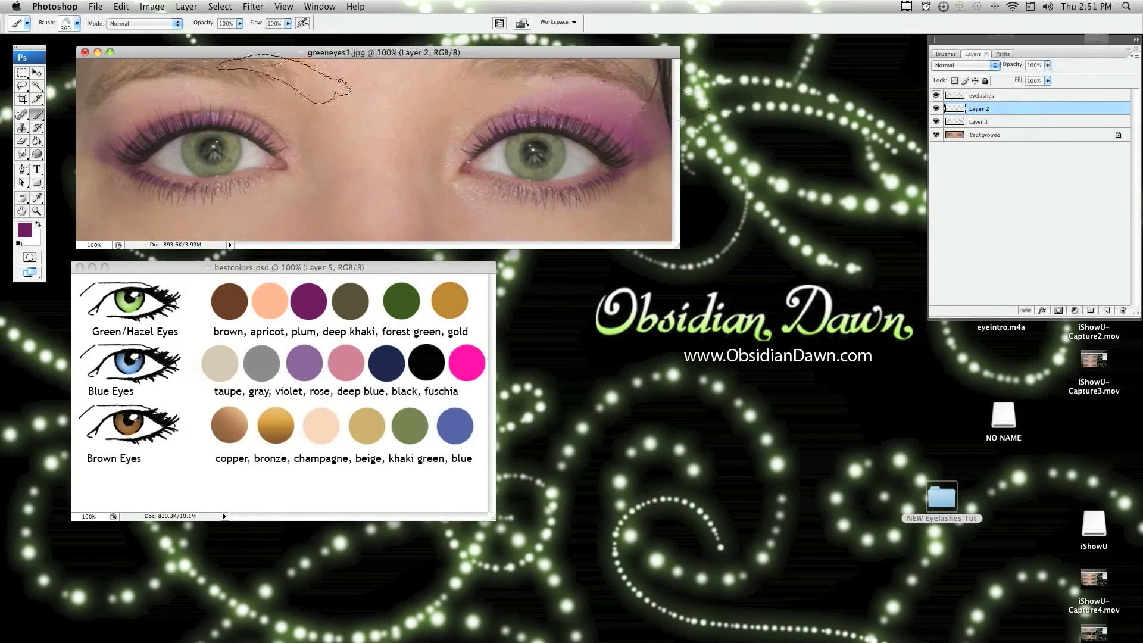
# - Switch to the large 800 px brush preset with its diameter lowered to about 349 px
pyautogui.click(76, 23)
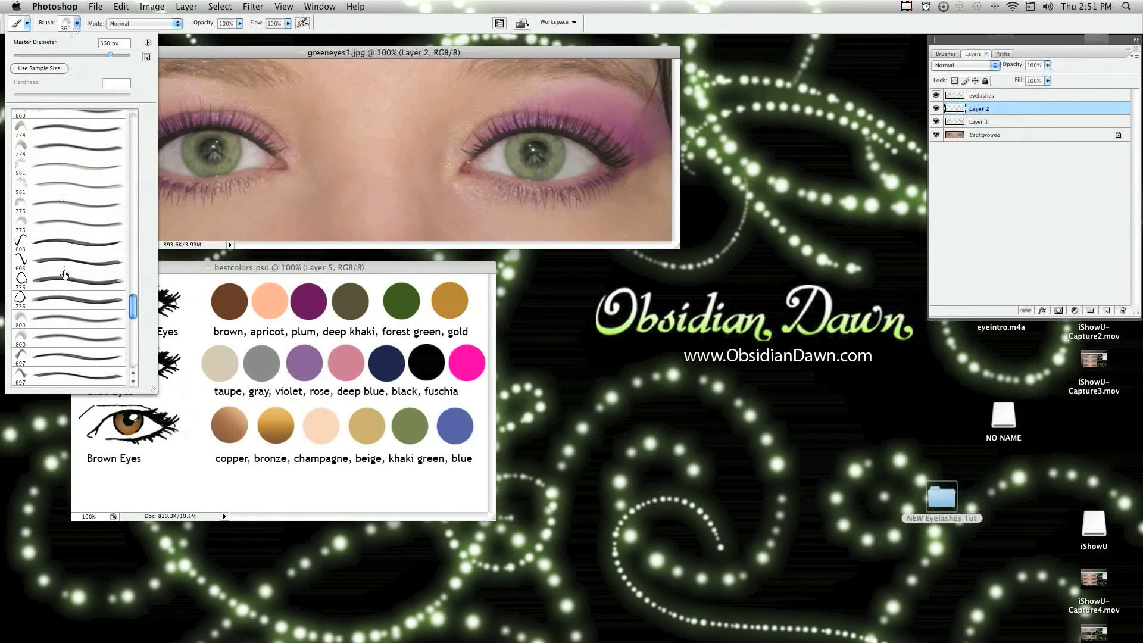
pyautogui.click(42, 322)
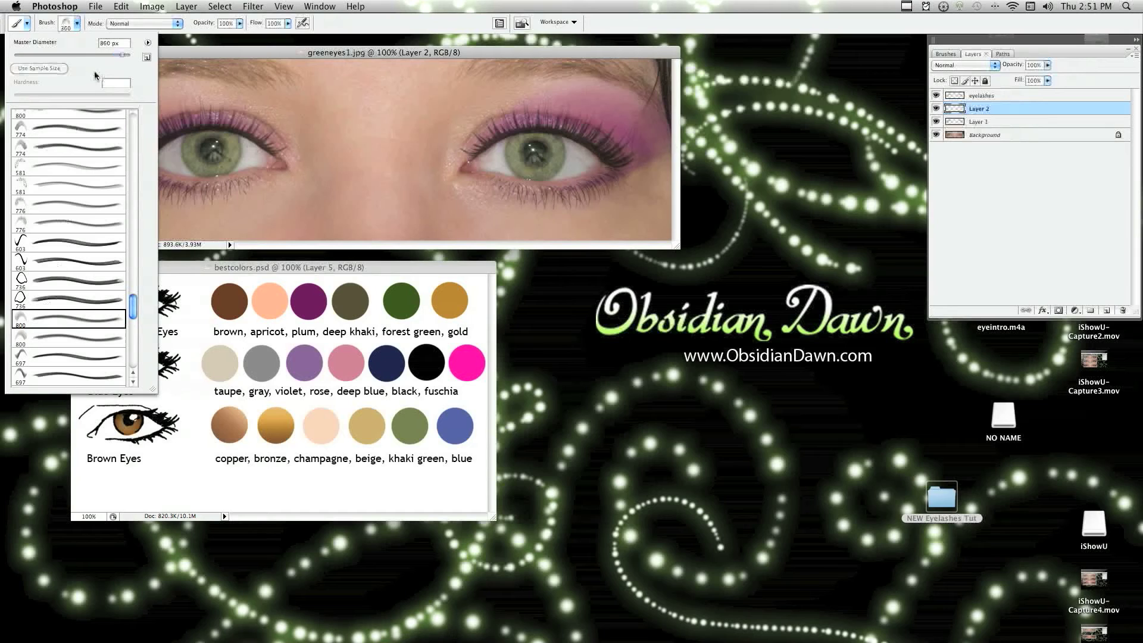
pyautogui.click(106, 55)
pyautogui.click(77, 24)
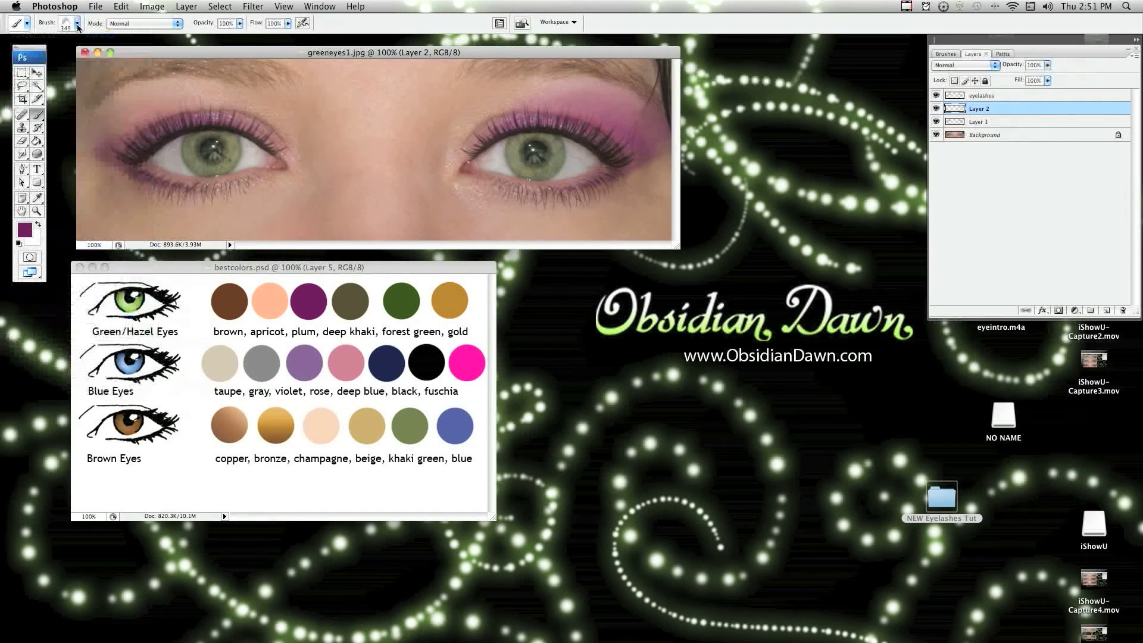
# - Paint pink blush over the left brow, undo the misplaced dab, and repaint it
pyautogui.click(140, 108)
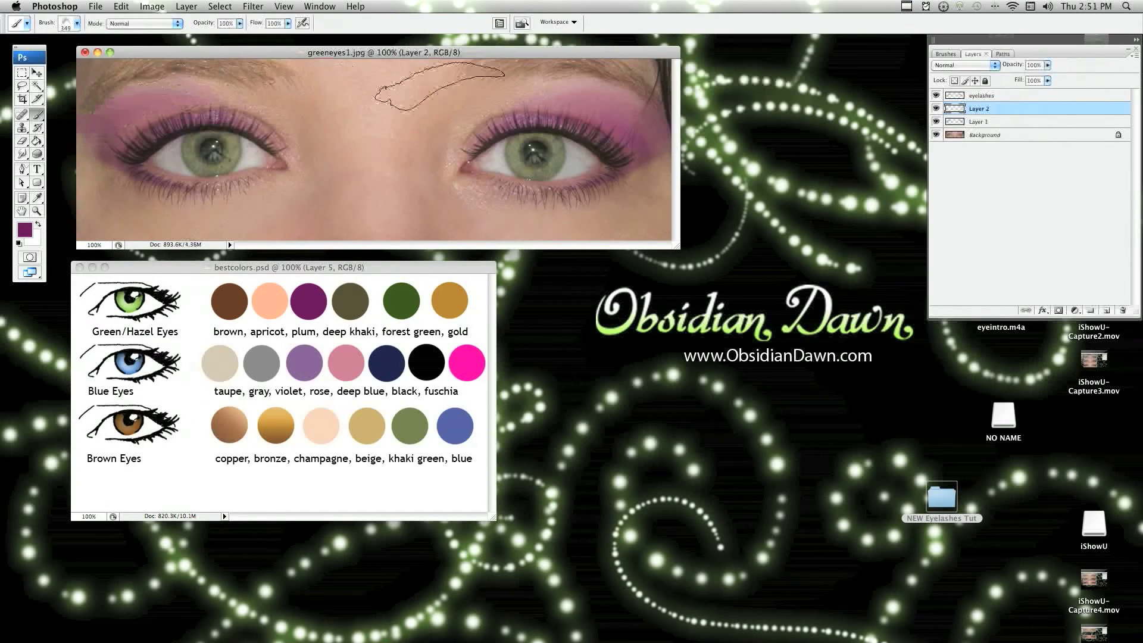
pyautogui.click(120, 6)
pyautogui.click(128, 19)
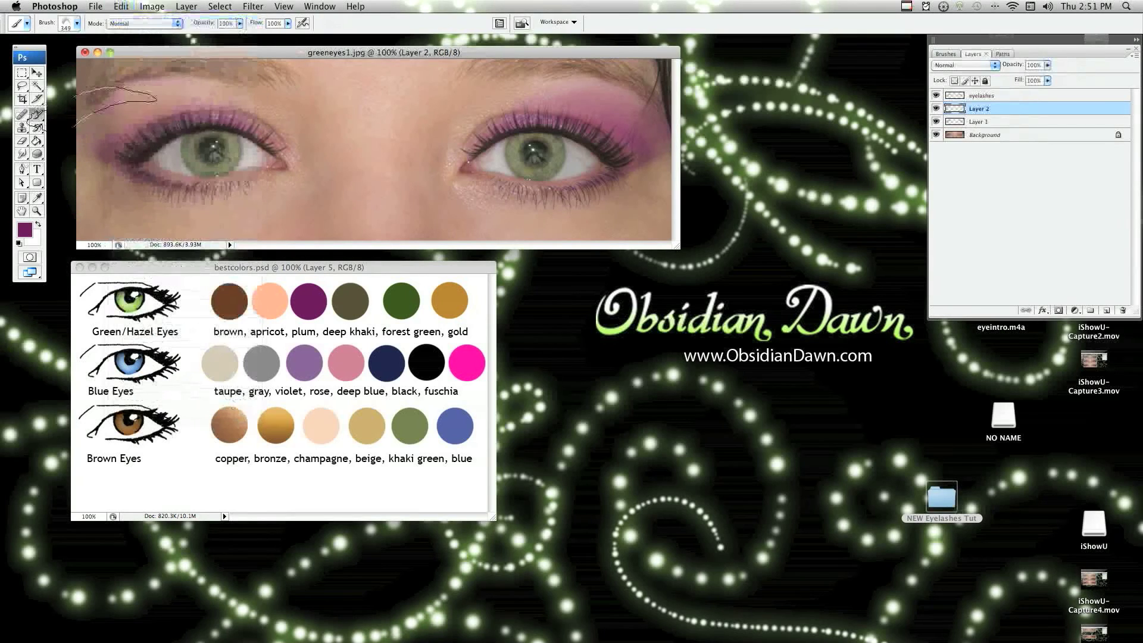
pyautogui.click(149, 113)
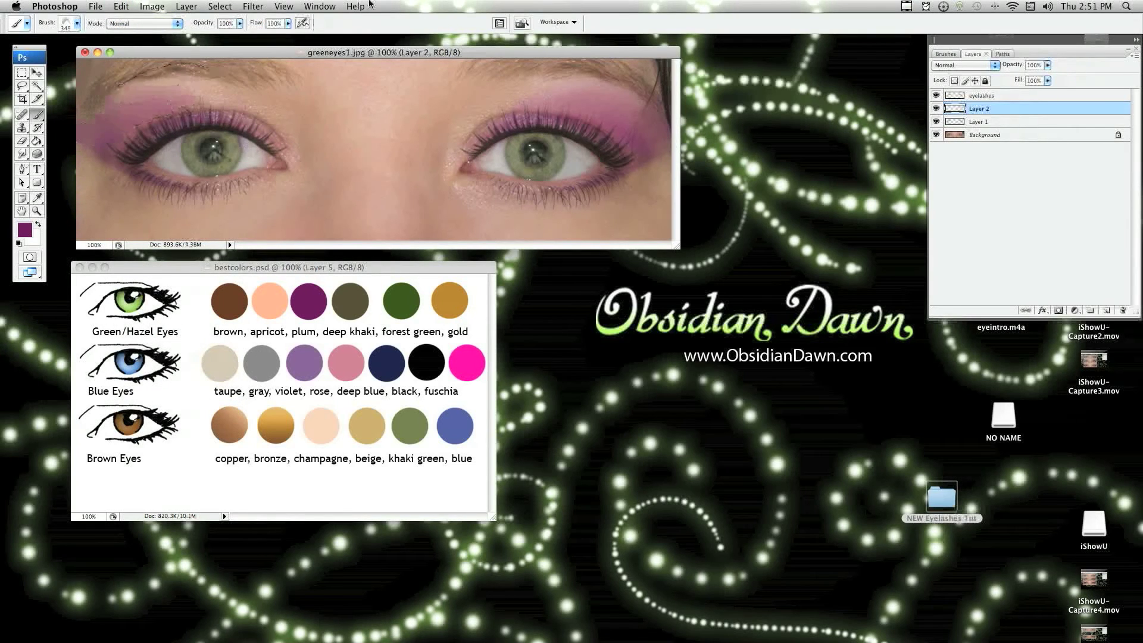
pyautogui.click(25, 230)
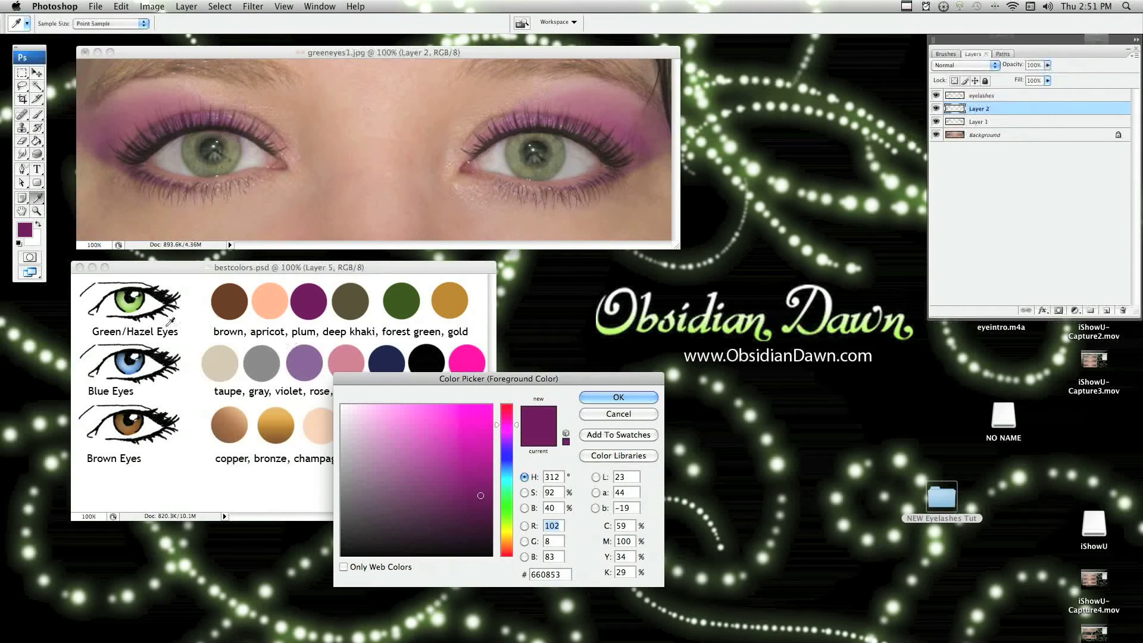
# - Make lime green 7bb530, sampled from the colour chart, the foreground painting colour
pyautogui.moveTo(407, 295); pyautogui.dragTo(128, 301)
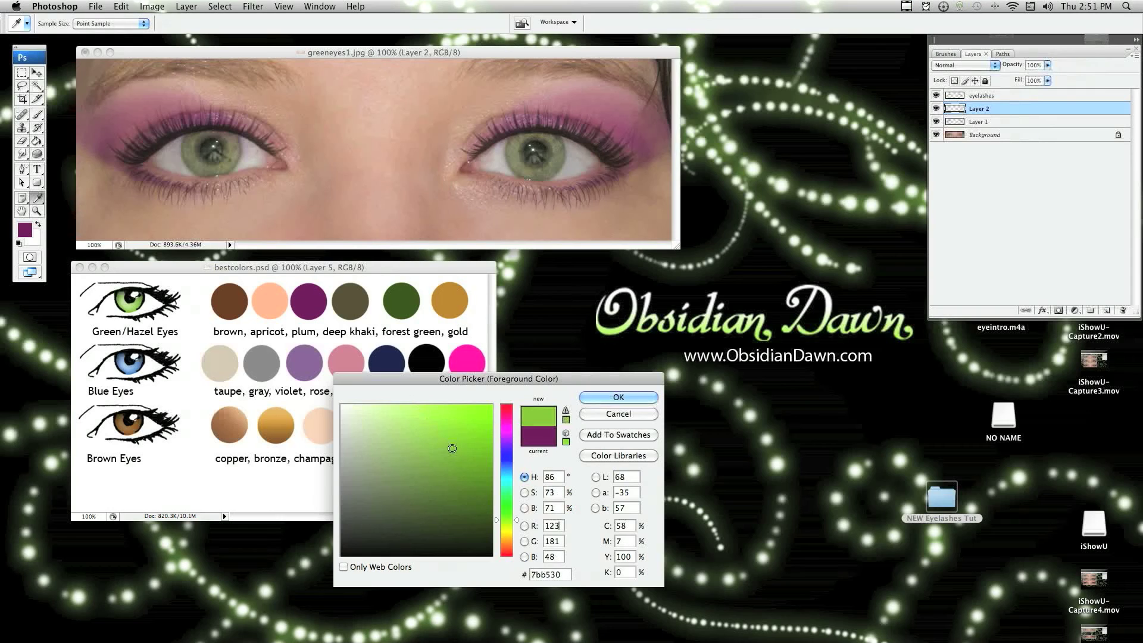
pyautogui.click(618, 398)
pyautogui.click(37, 114)
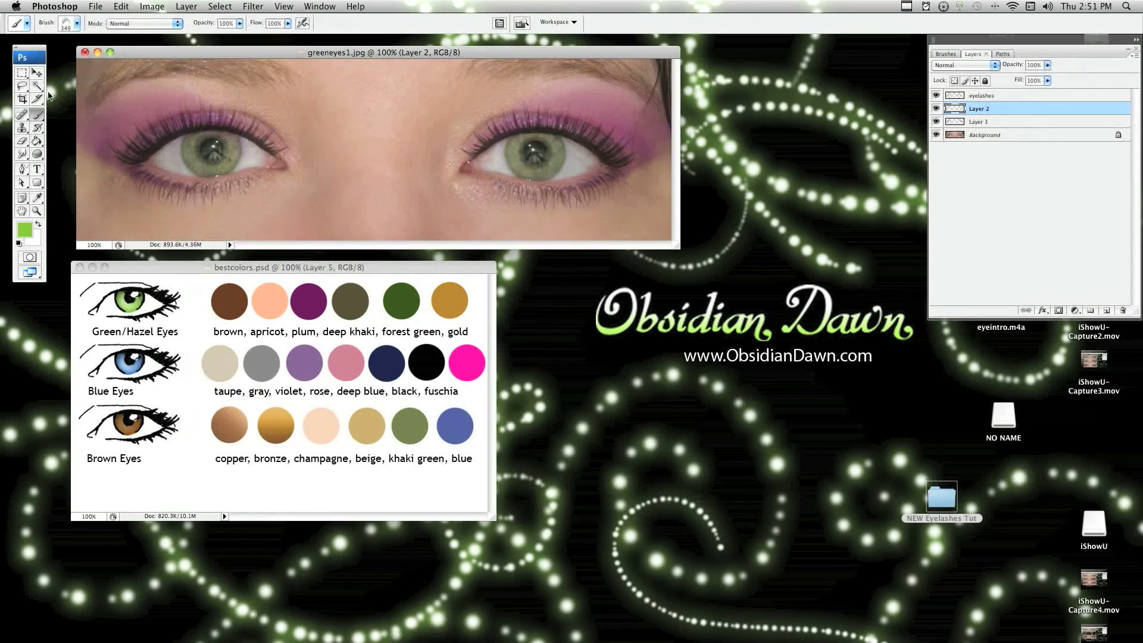
# - Choose the 641 px brush preset and shrink its diameter to 226 px
pyautogui.click(77, 23)
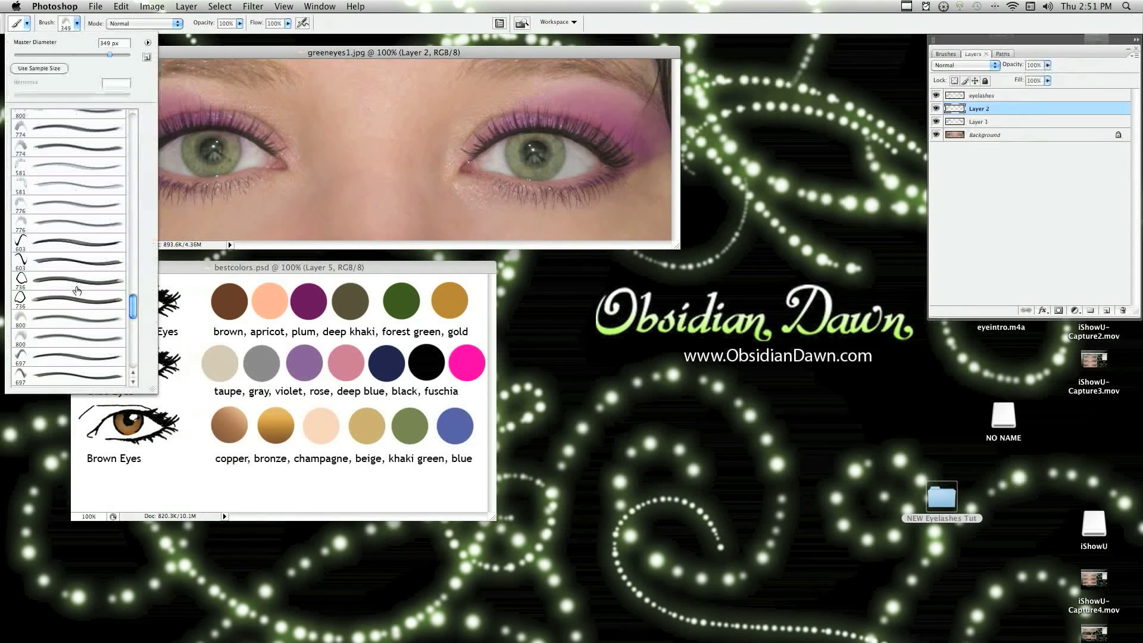
pyautogui.scroll(-5, 78, 290)
pyautogui.scroll(5, 77, 289)
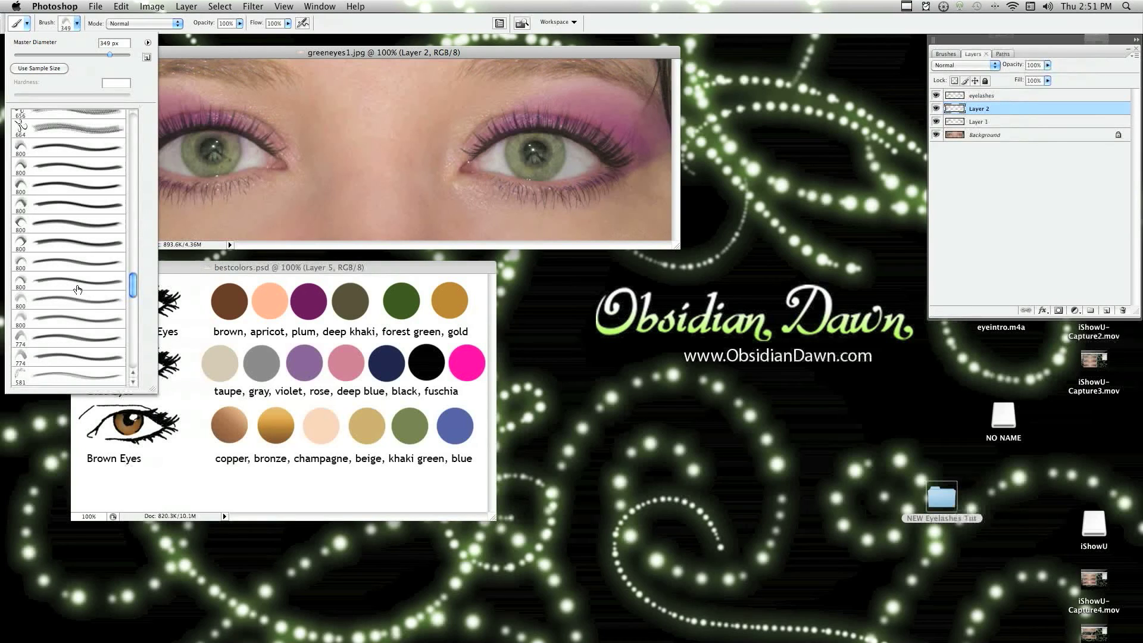
pyautogui.scroll(-5, 49, 234)
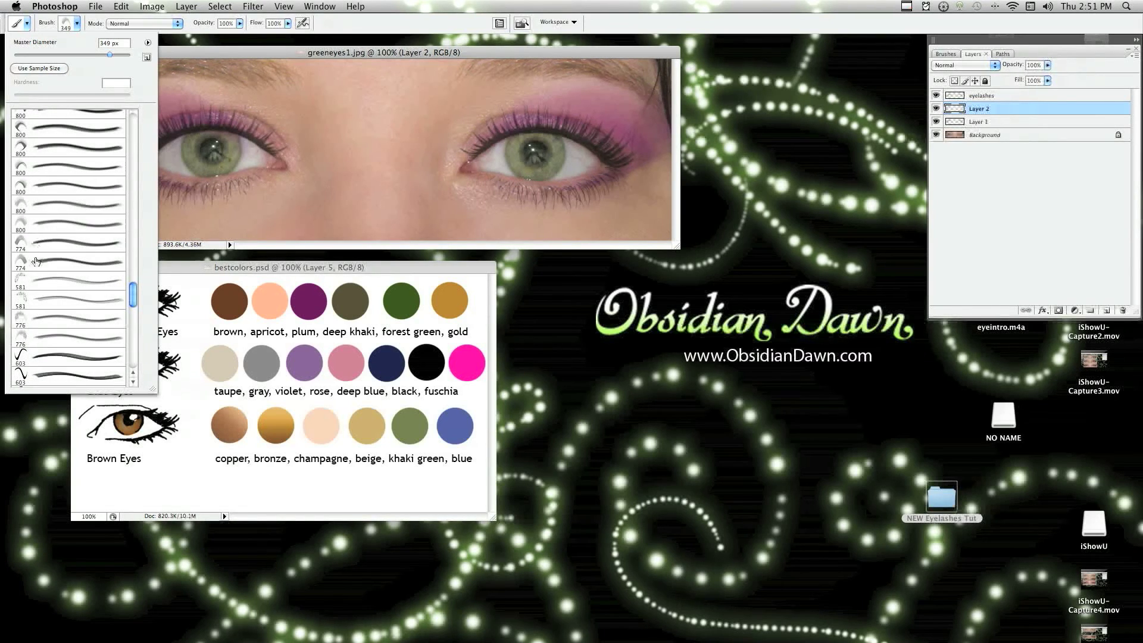
pyautogui.scroll(-3, 43, 275)
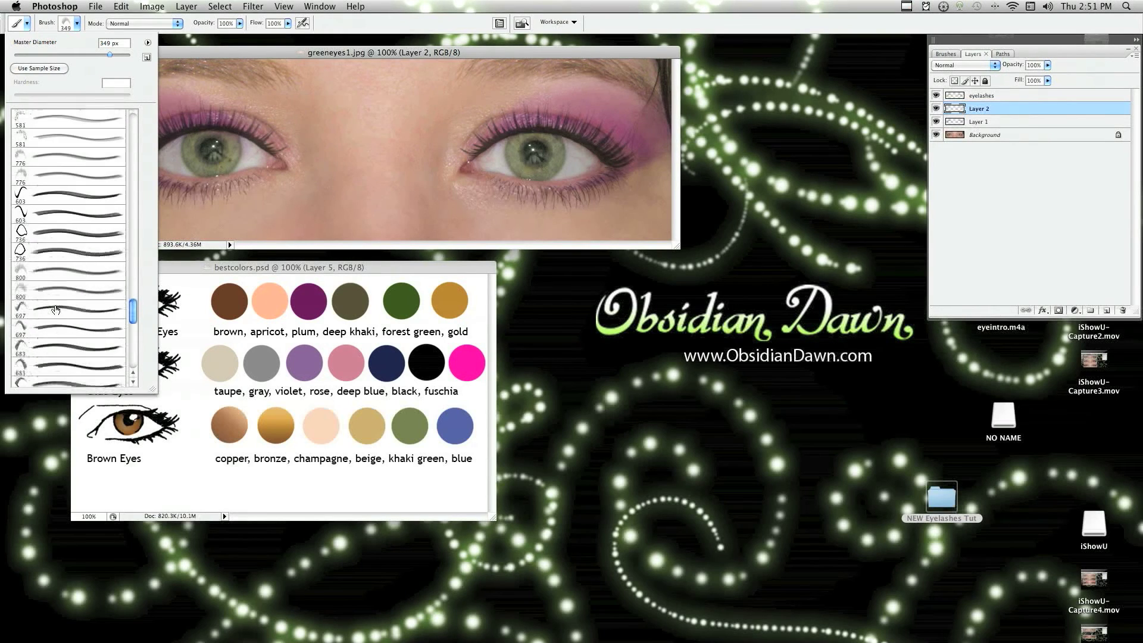
pyautogui.scroll(-15, 56, 310)
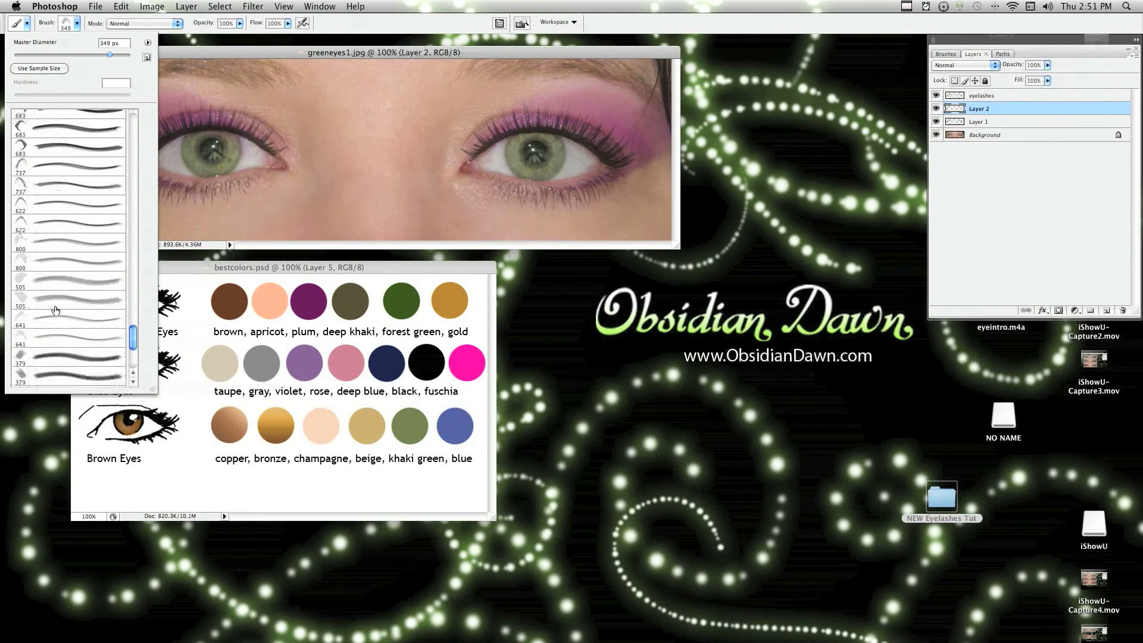
pyautogui.scroll(-3, 52, 316)
pyautogui.click(41, 307)
pyautogui.moveTo(80, 54); pyautogui.dragTo(101, 54)
pyautogui.click(78, 23)
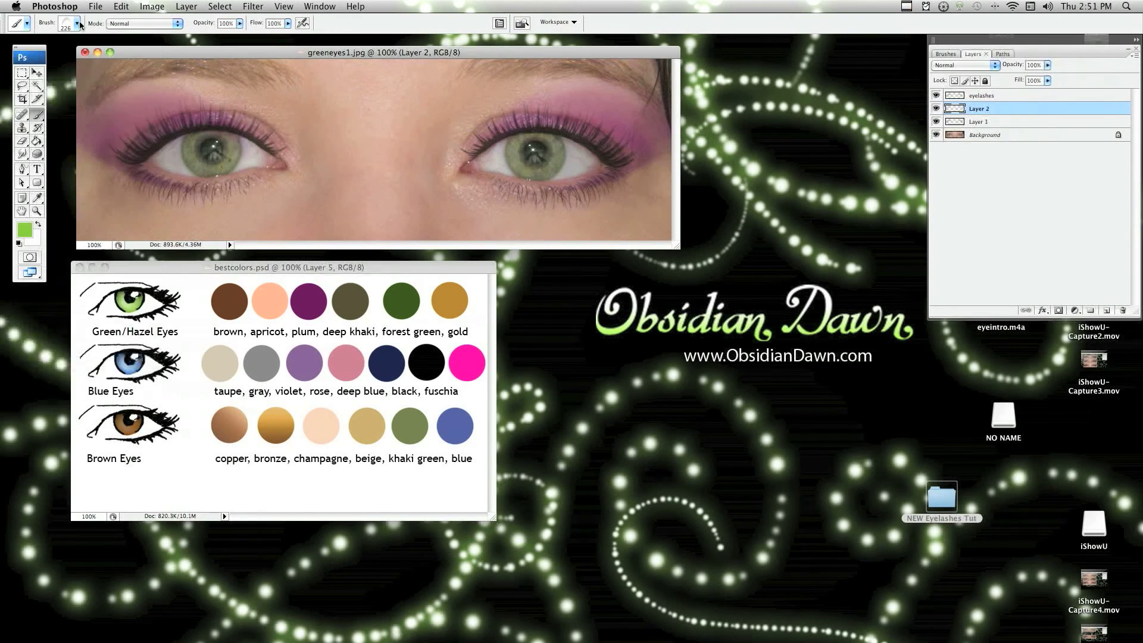
# - On new Layer 3, rotate the green stroke about 33° and place it on the right eye's inner brow
pyautogui.click(1106, 310)
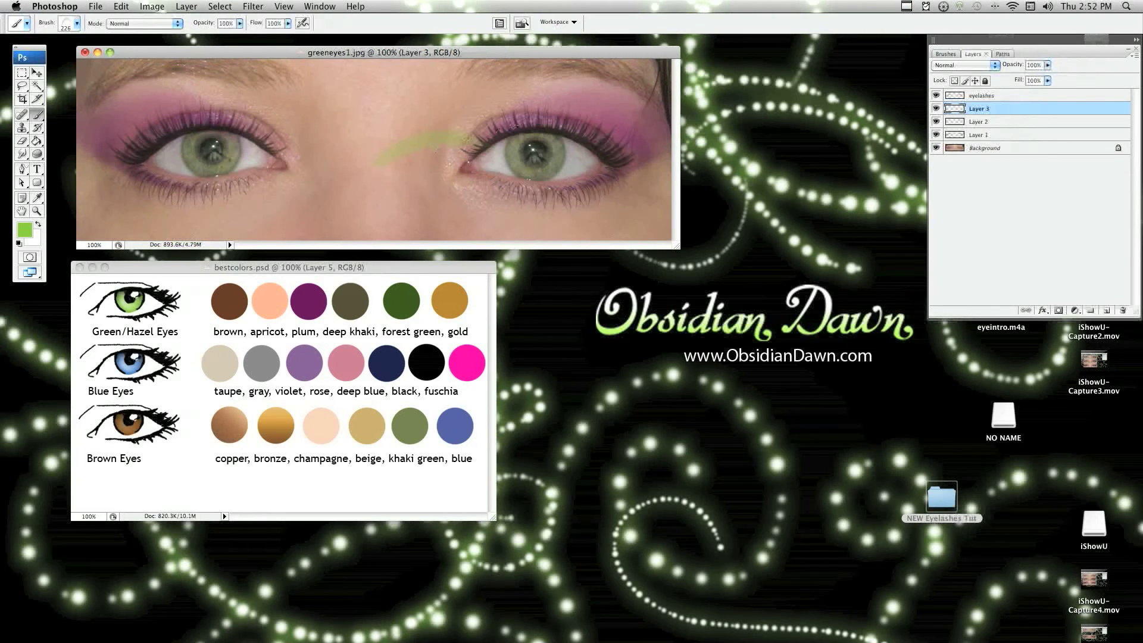
pyautogui.press('super+t')
pyautogui.moveTo(513, 124); pyautogui.dragTo(494, 82)
pyautogui.moveTo(409, 173); pyautogui.dragTo(468, 154)
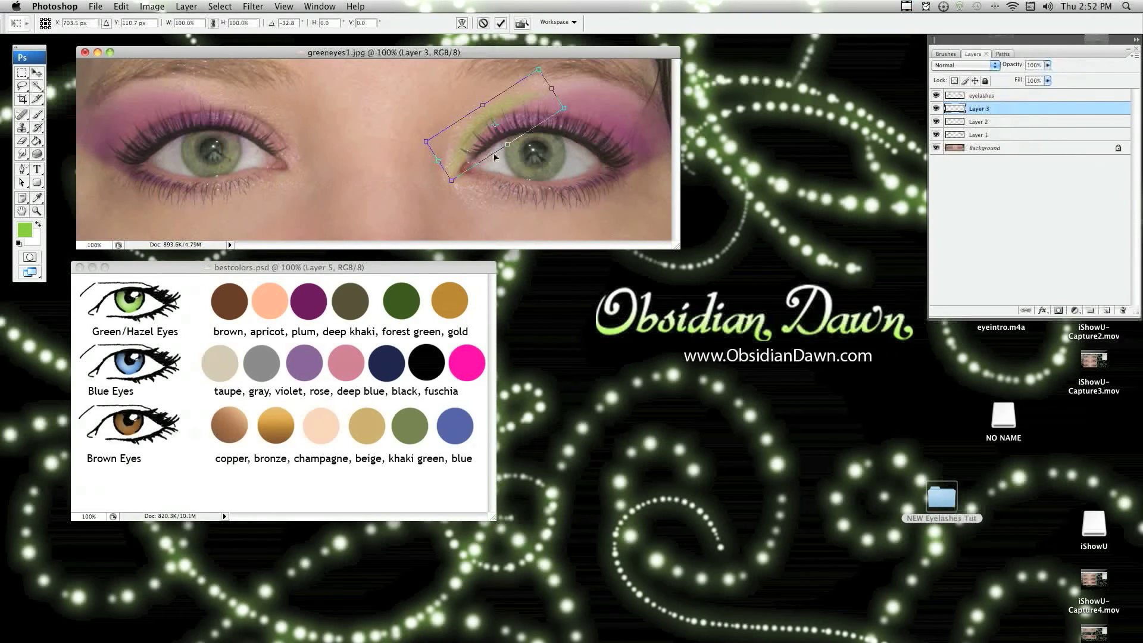
pyautogui.click(500, 23)
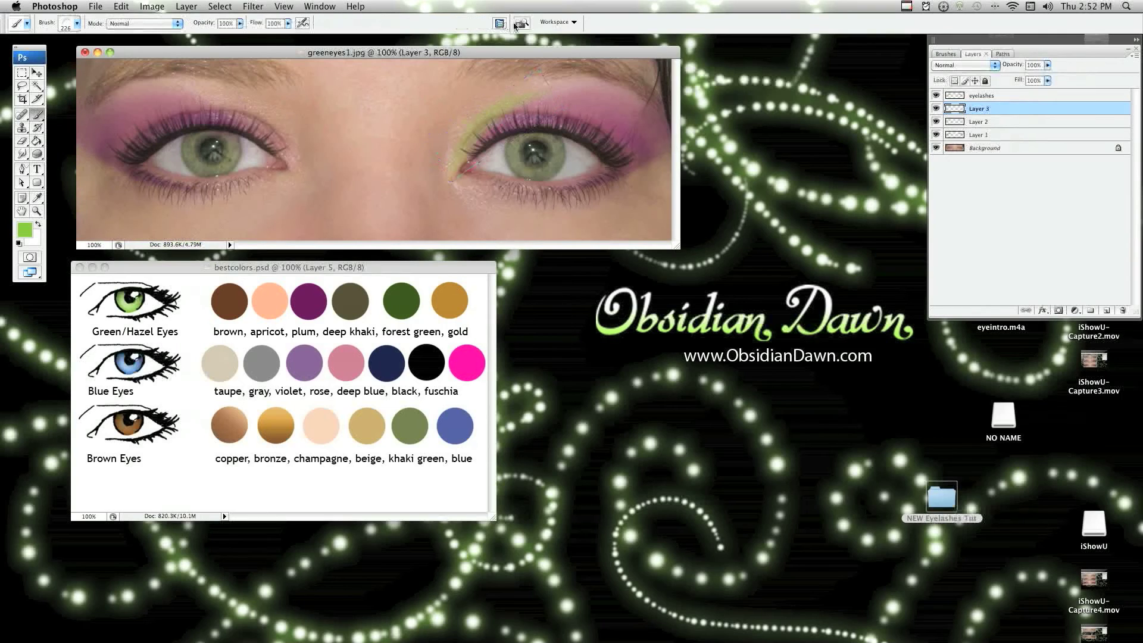
# - Set the green layer's blend mode to Overlay, then change it to Color
pyautogui.click(995, 65)
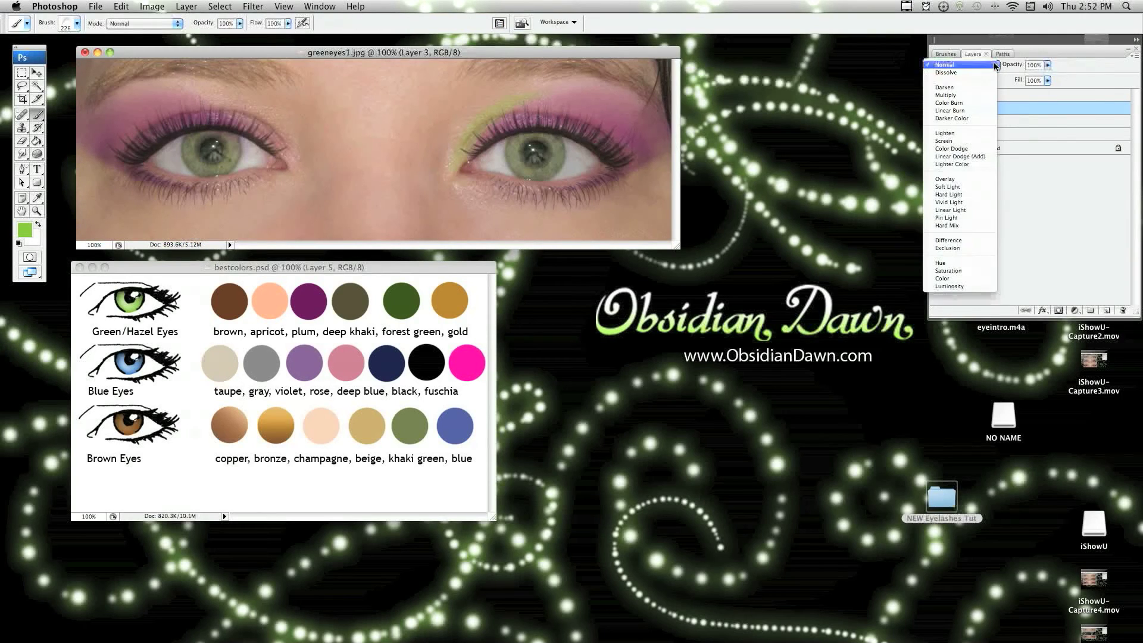
pyautogui.click(971, 177)
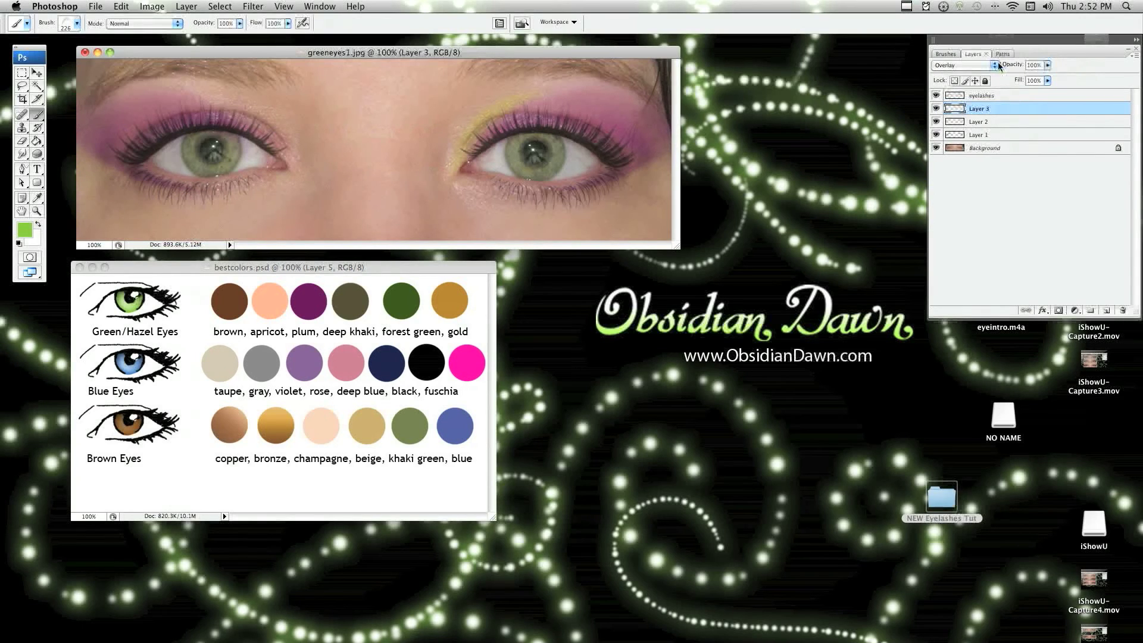
pyautogui.click(994, 65)
pyautogui.click(949, 165)
# - Duplicate Layer 3 as Layer 3 copy
pyautogui.rightClick(975, 108)
pyautogui.click(1010, 136)
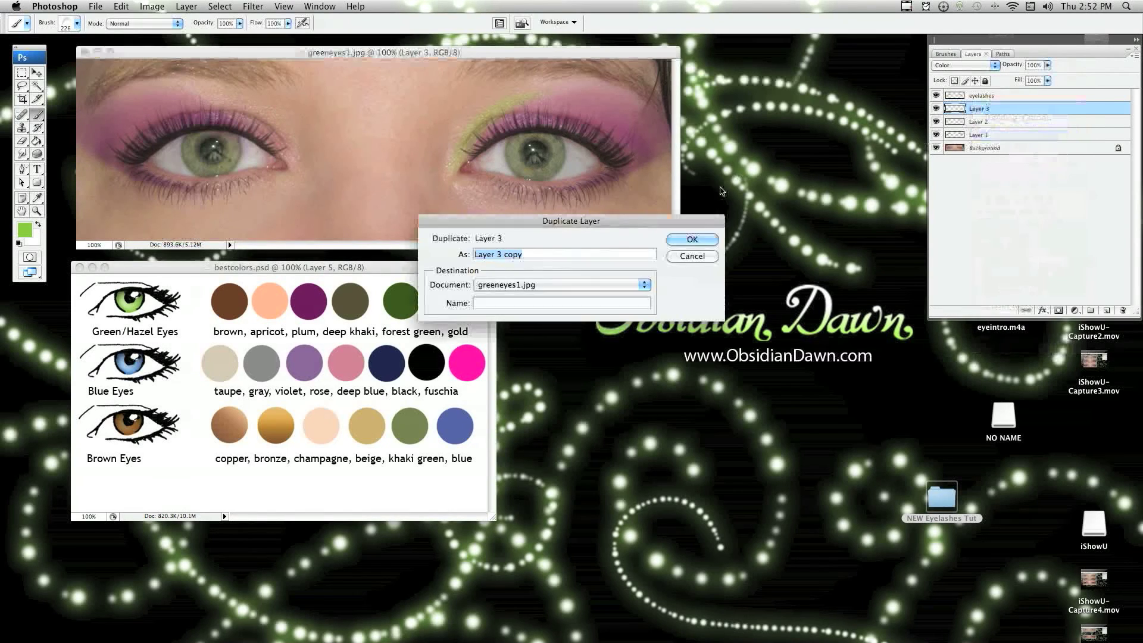
pyautogui.click(690, 244)
# - Flip the copied stroke horizontally, place it tilted 4° over the left brow, and merge it into Layer 3
pyautogui.press('super+t')
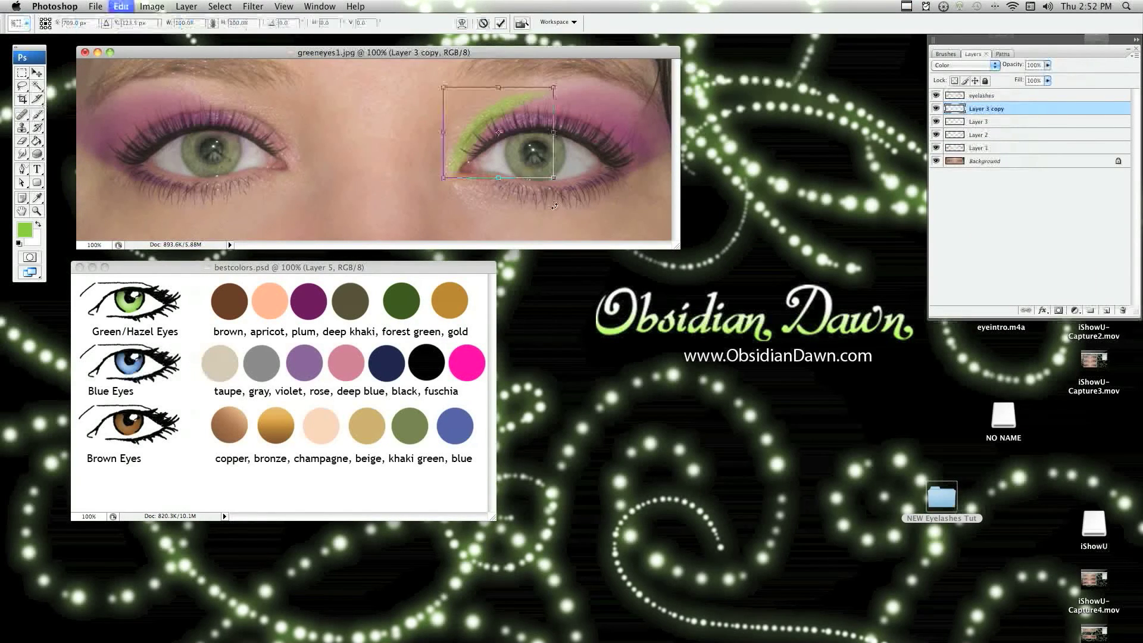
pyautogui.rightClick(506, 152)
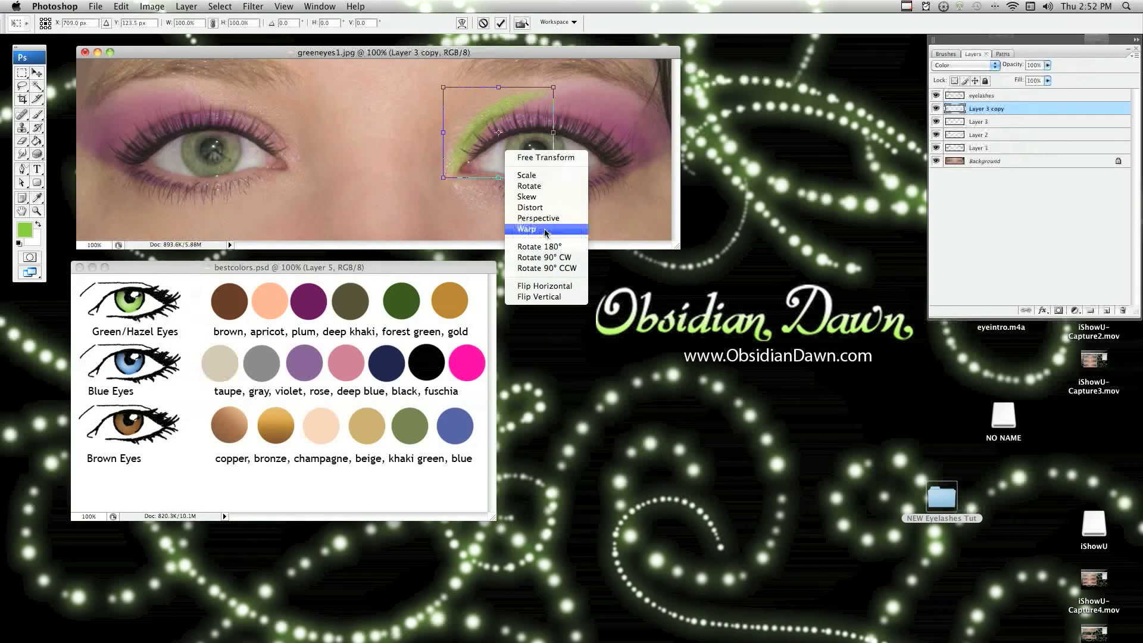
pyautogui.click(539, 285)
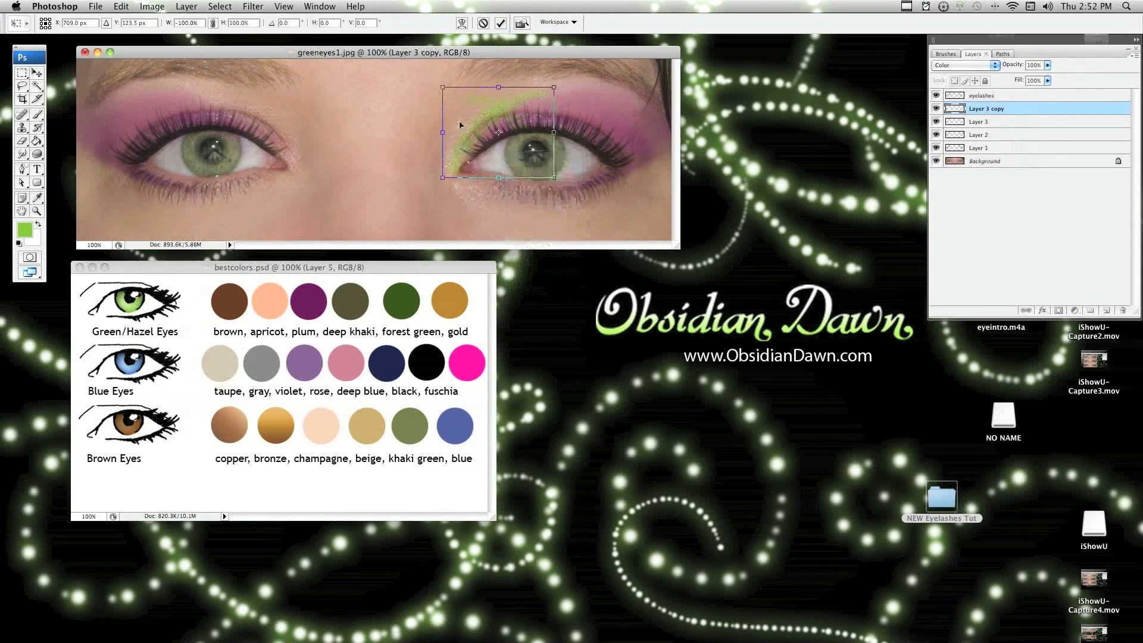
pyautogui.moveTo(510, 158); pyautogui.dragTo(256, 159)
pyautogui.moveTo(311, 187); pyautogui.dragTo(315, 182)
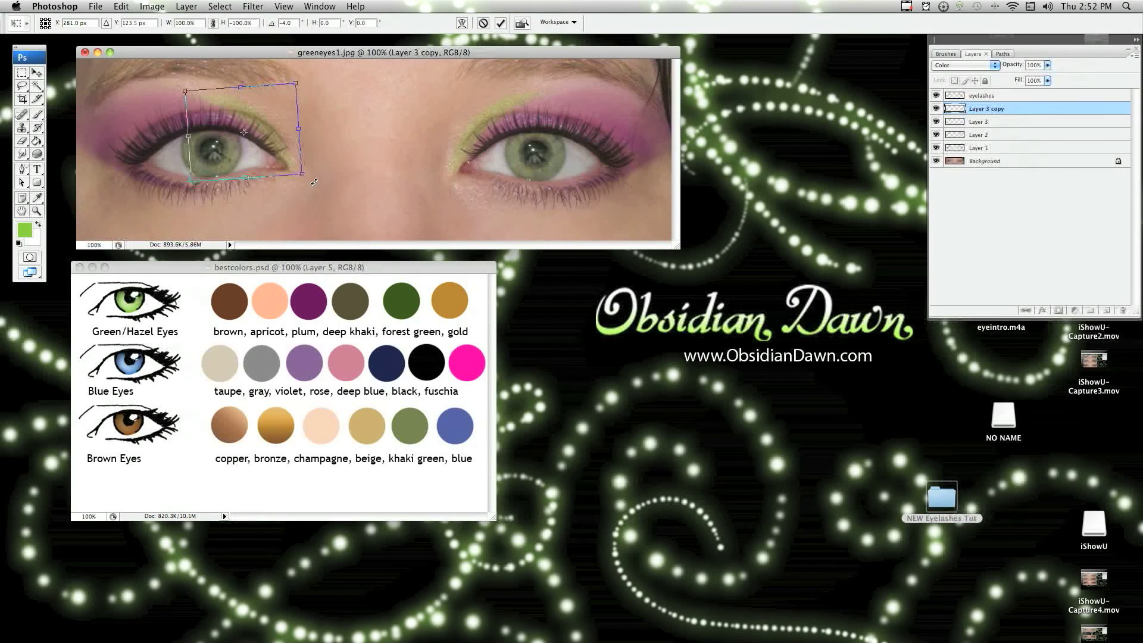
pyautogui.click(501, 24)
pyautogui.press('super+e')
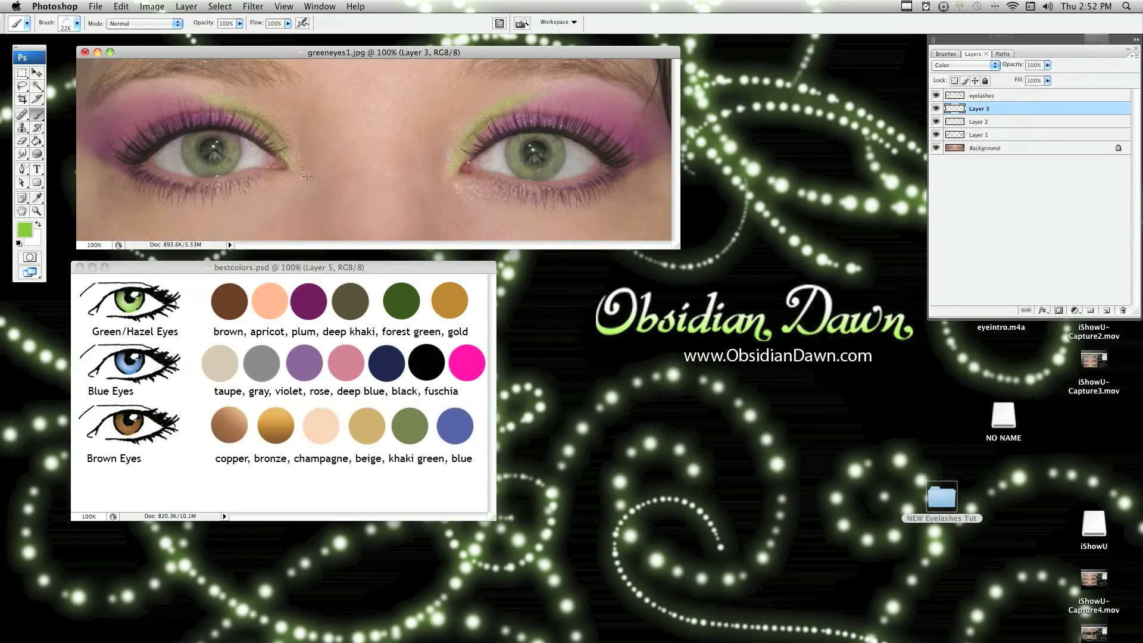
# - Apply a Gaussian Blur with a 9.9 pixel radius to the green highlights on Layer 3
pyautogui.click(261, 7)
pyautogui.moveTo(290, 131)
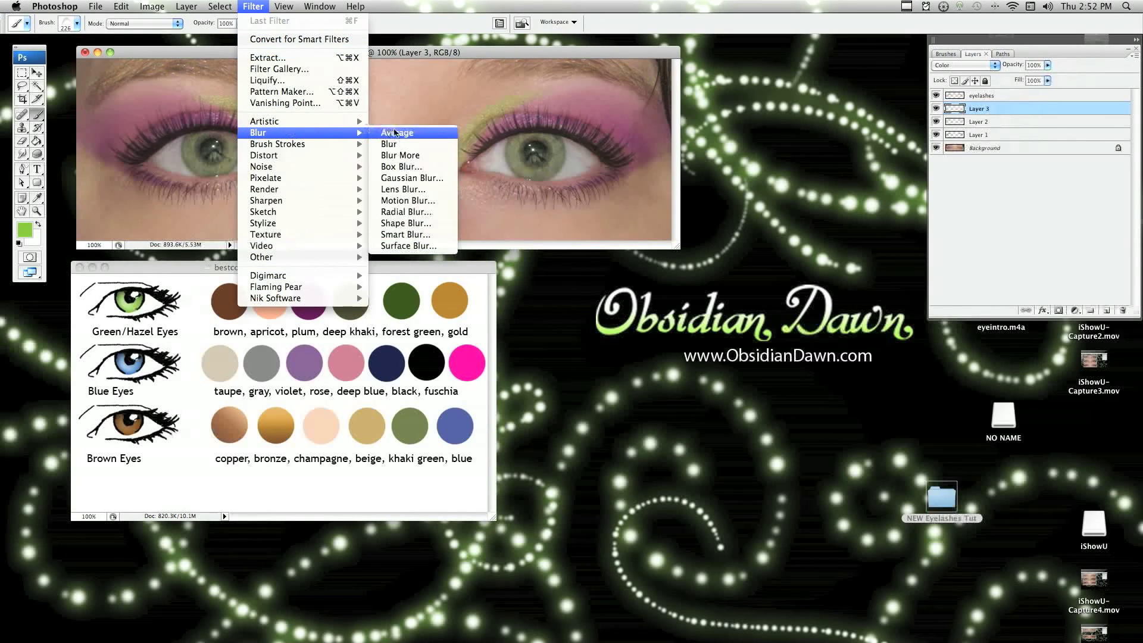
pyautogui.click(411, 178)
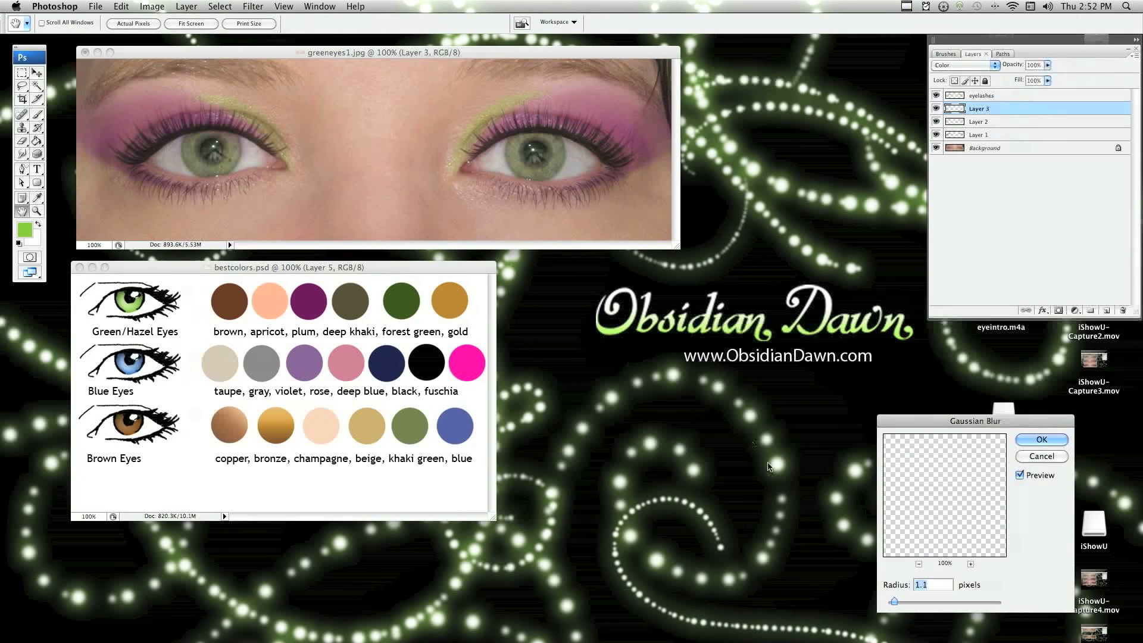
pyautogui.moveTo(940, 416); pyautogui.dragTo(566, 282)
pyautogui.moveTo(547, 472); pyautogui.dragTo(560, 472)
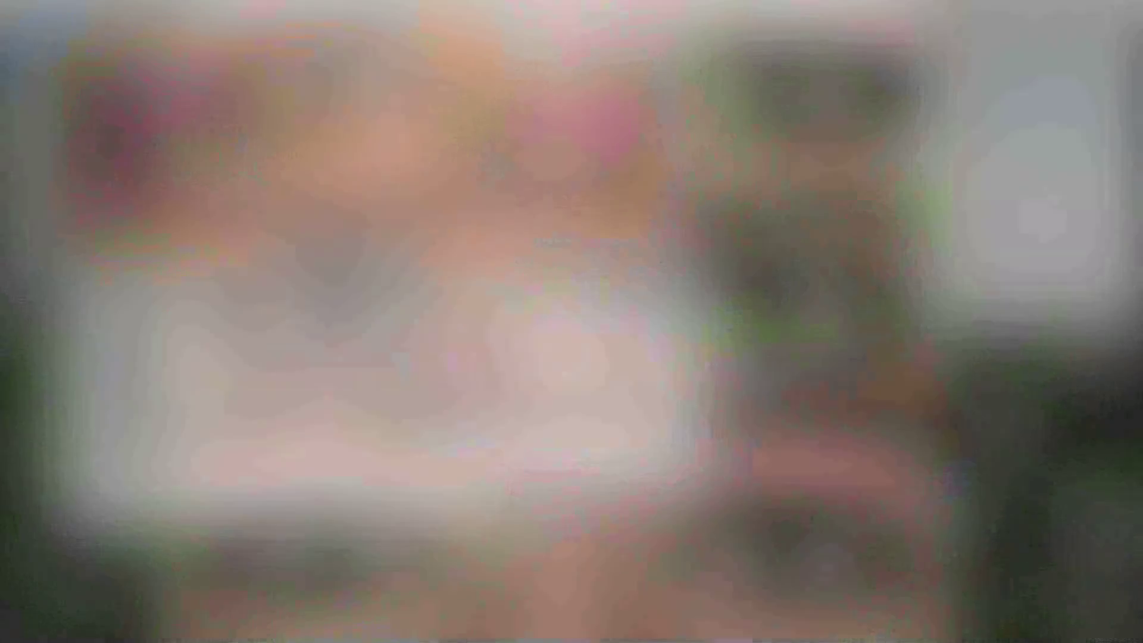